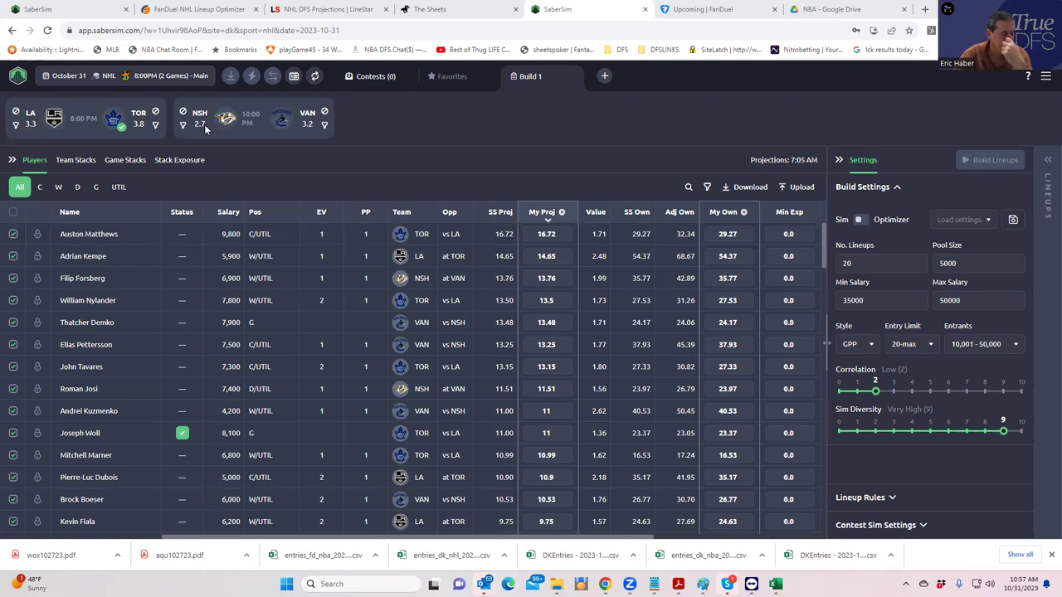
# Bring the NHLDK_Proj TrueDFS sheet forward and select the top nine Sheets Value Scores (G2:G10).
pyautogui.moveTo(775, 583)
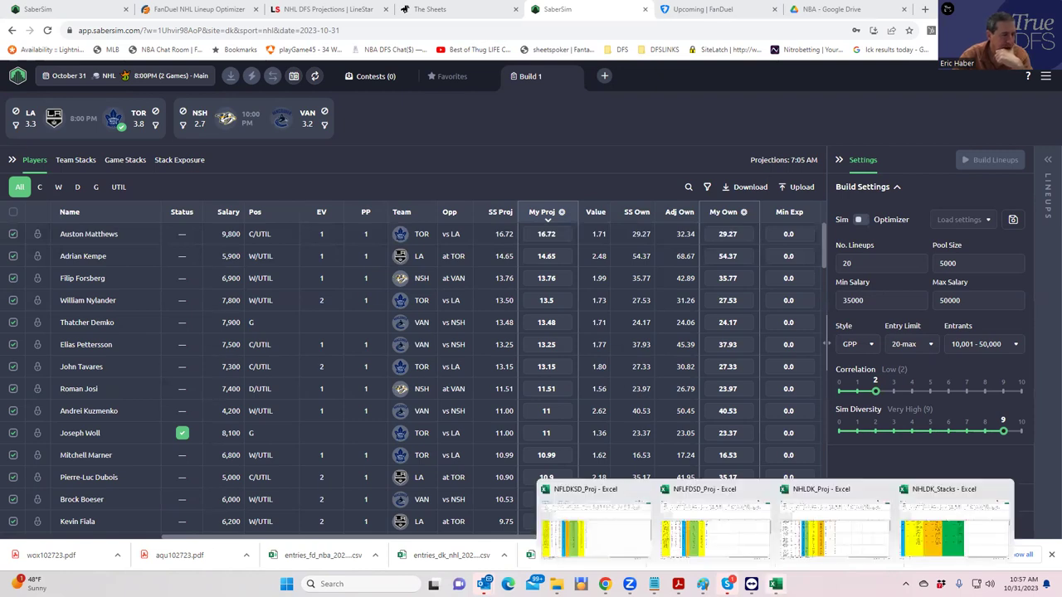
pyautogui.click(804, 560)
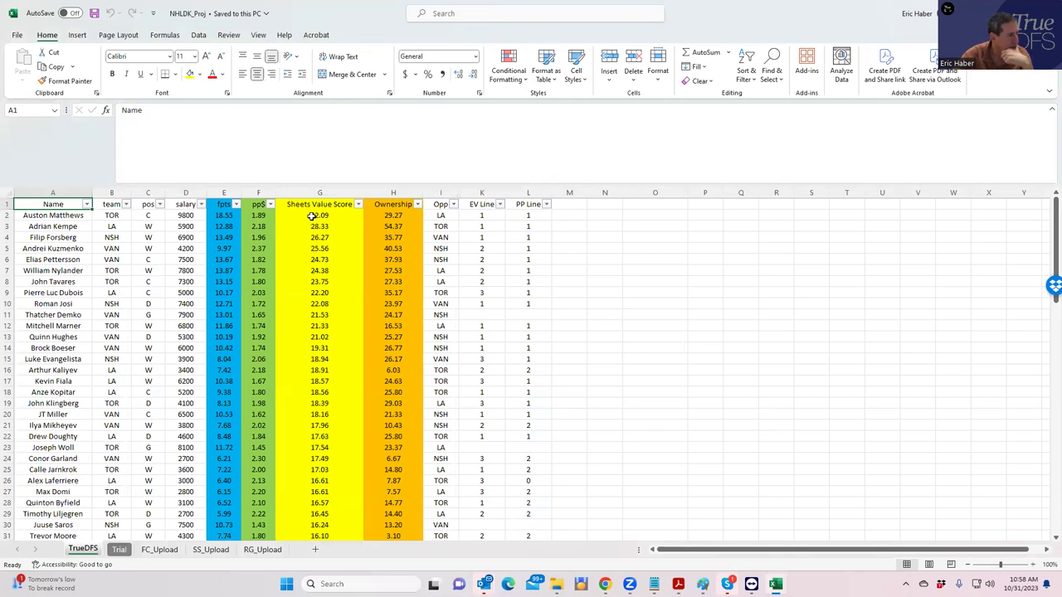
pyautogui.moveTo(311, 216); pyautogui.dragTo(325, 298)
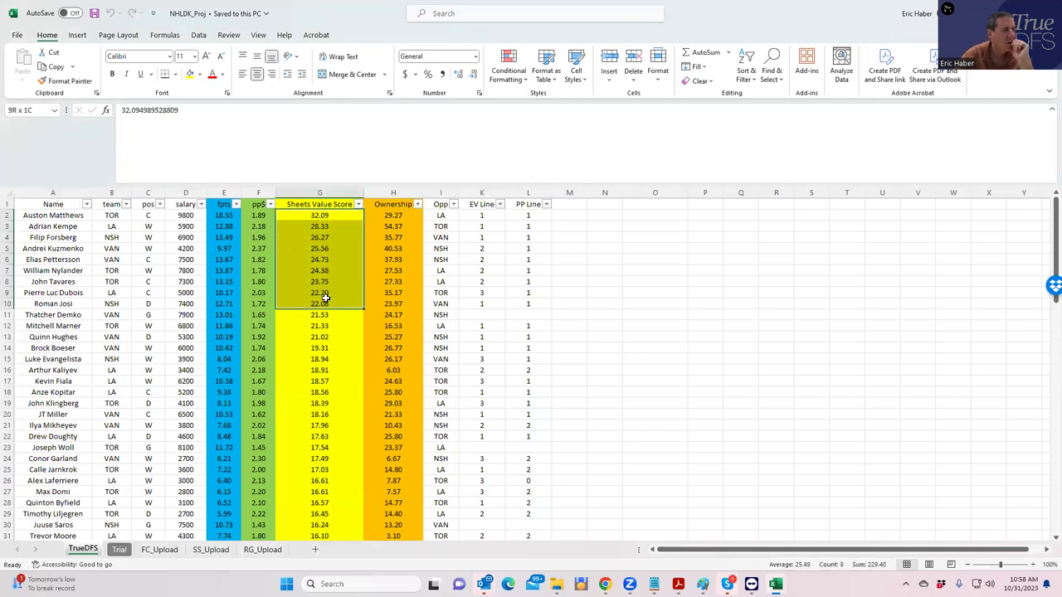
pyautogui.click(175, 215)
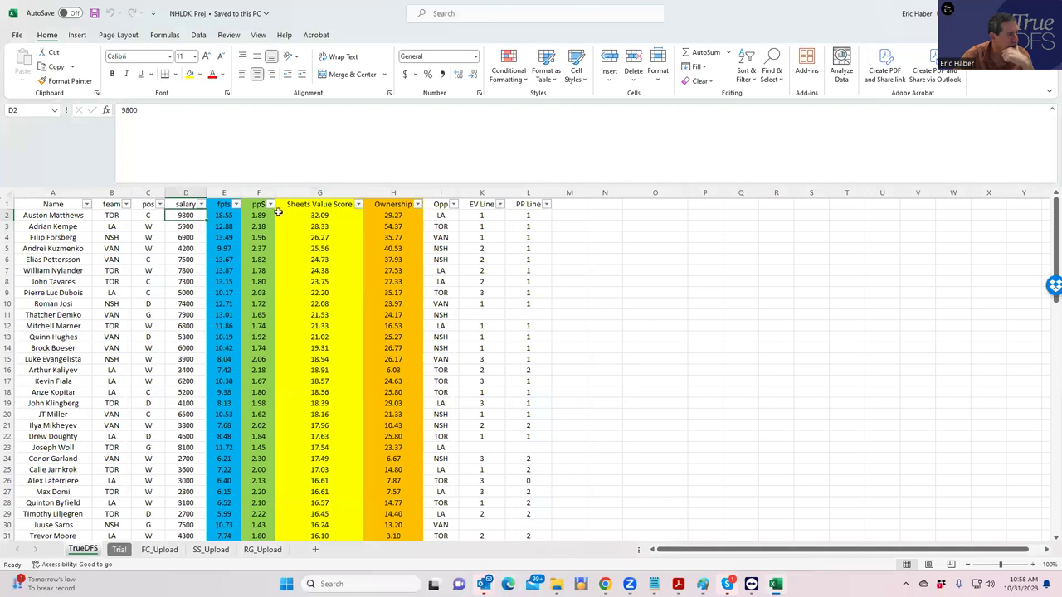
pyautogui.click(317, 215)
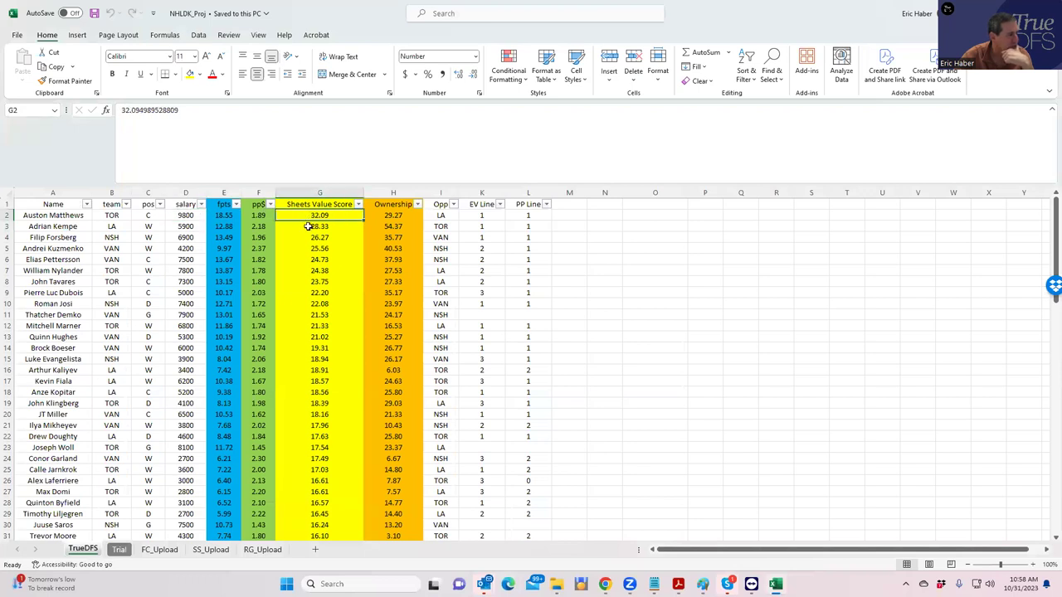
pyautogui.click(311, 227)
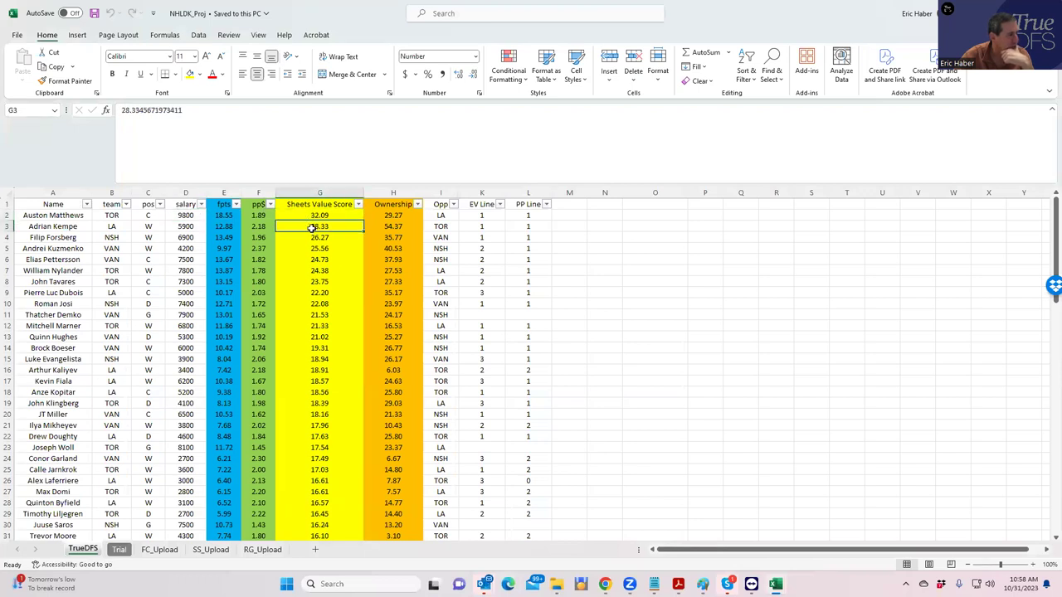
pyautogui.click(186, 271)
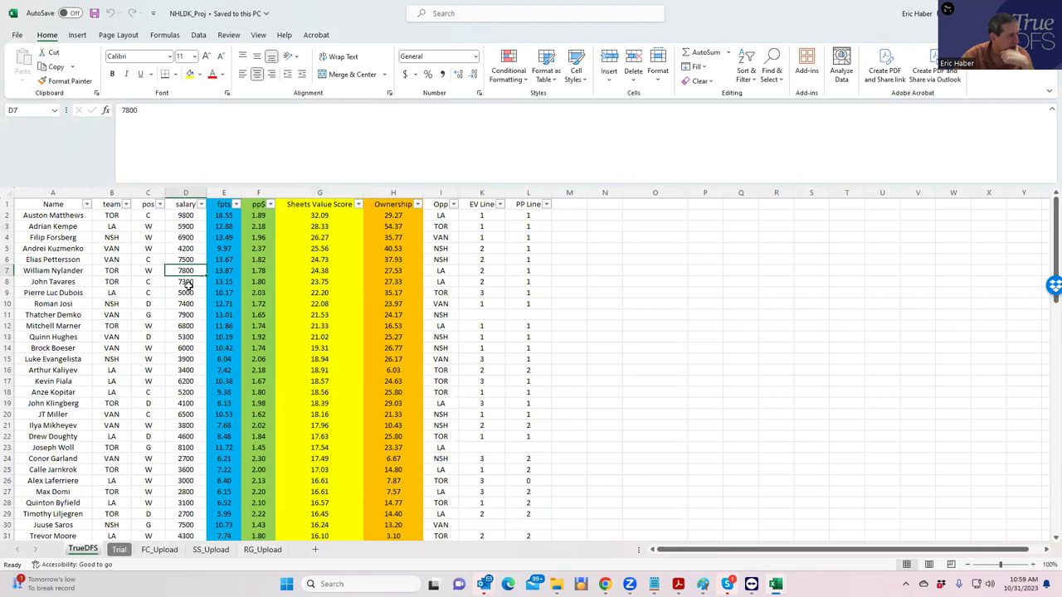
pyautogui.click(190, 282)
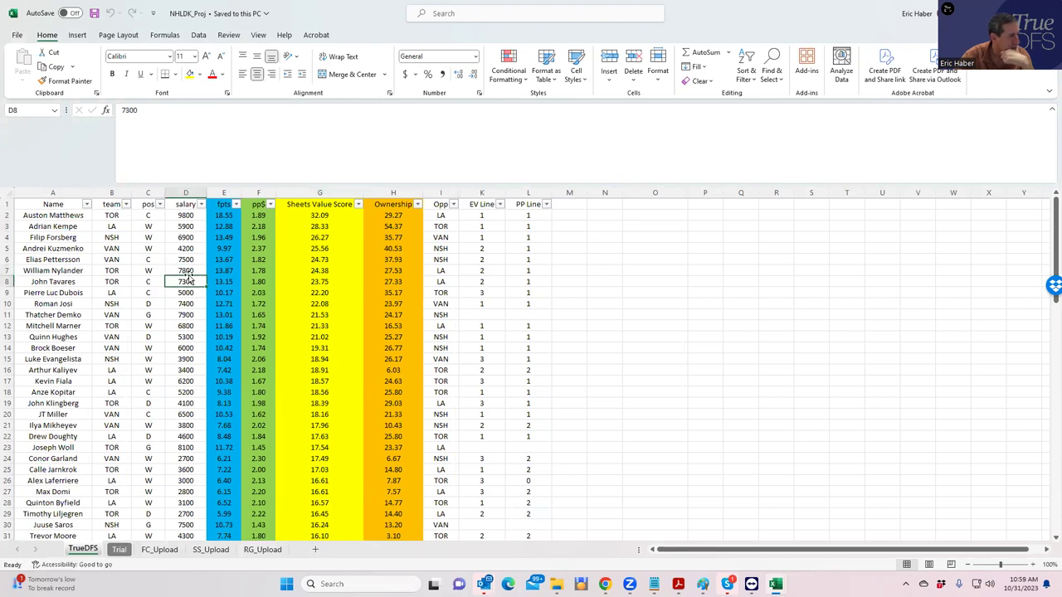
pyautogui.click(190, 326)
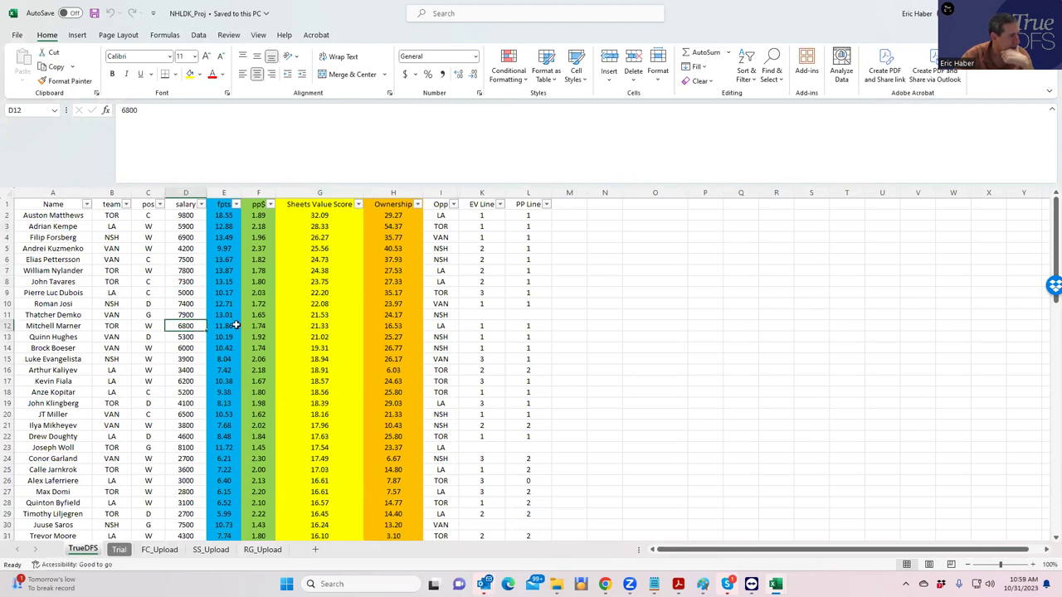
pyautogui.click(182, 249)
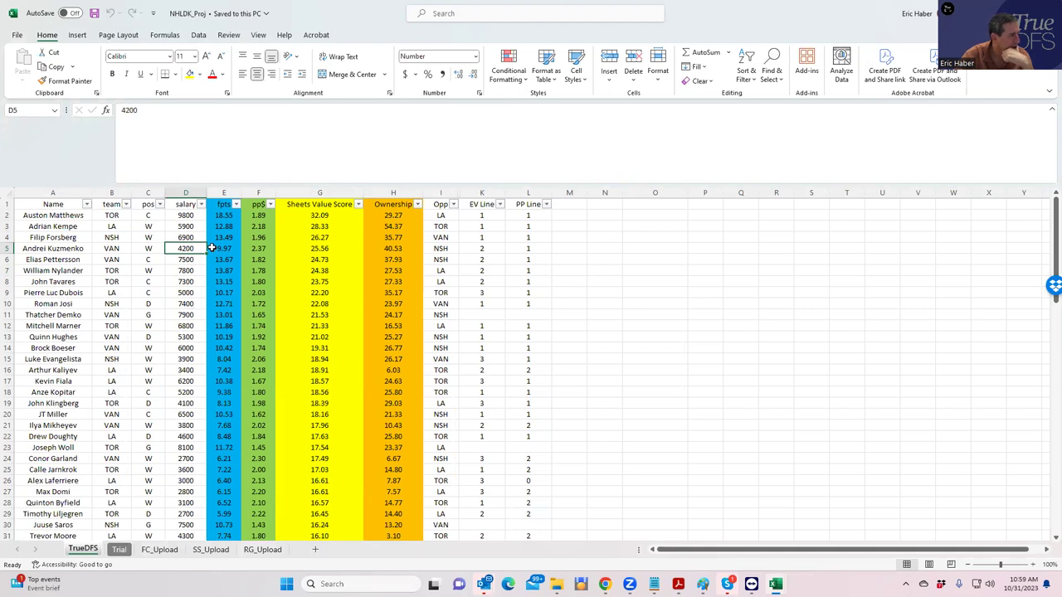
pyautogui.click(182, 260)
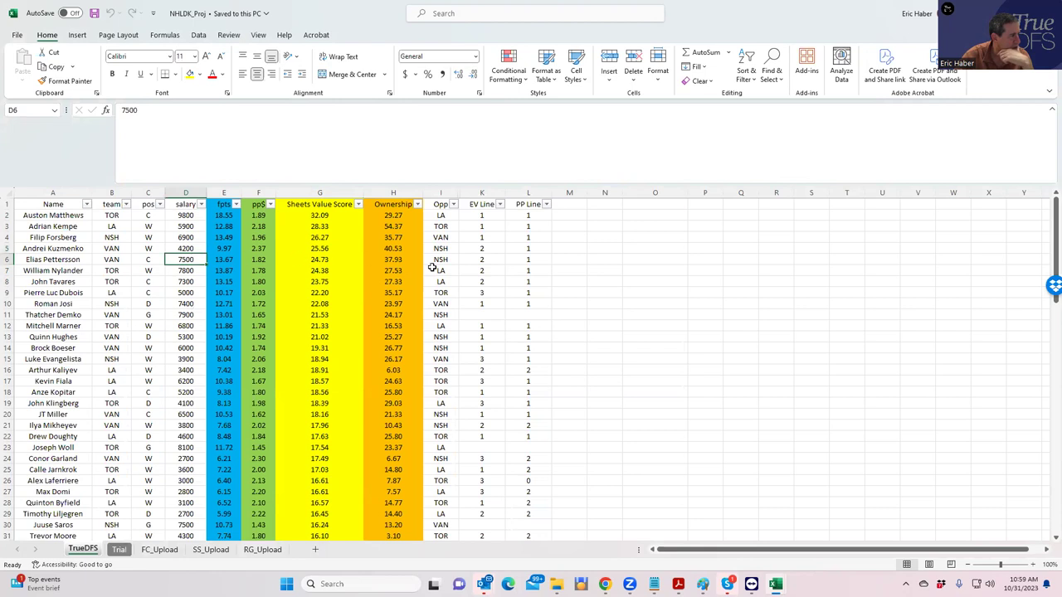
pyautogui.click(469, 259)
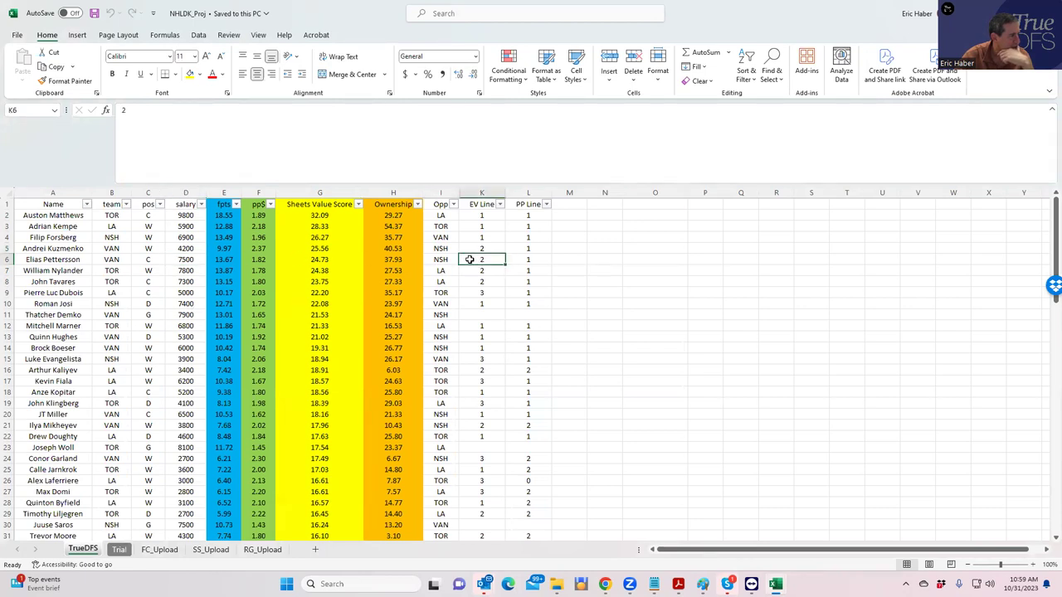
pyautogui.click(190, 260)
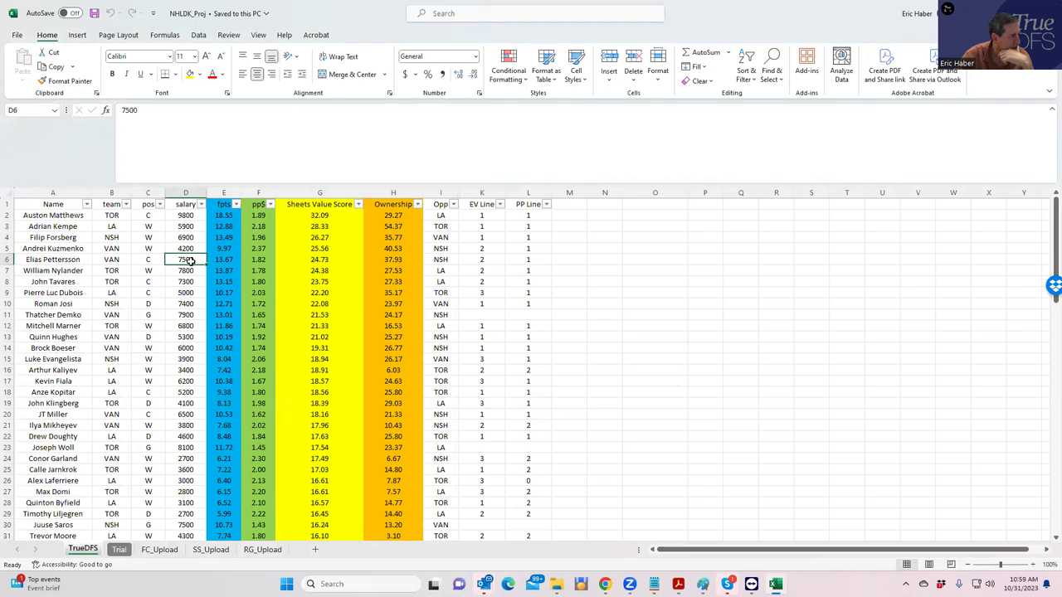
pyautogui.moveTo(185, 271); pyautogui.dragTo(186, 257)
pyautogui.click(187, 248)
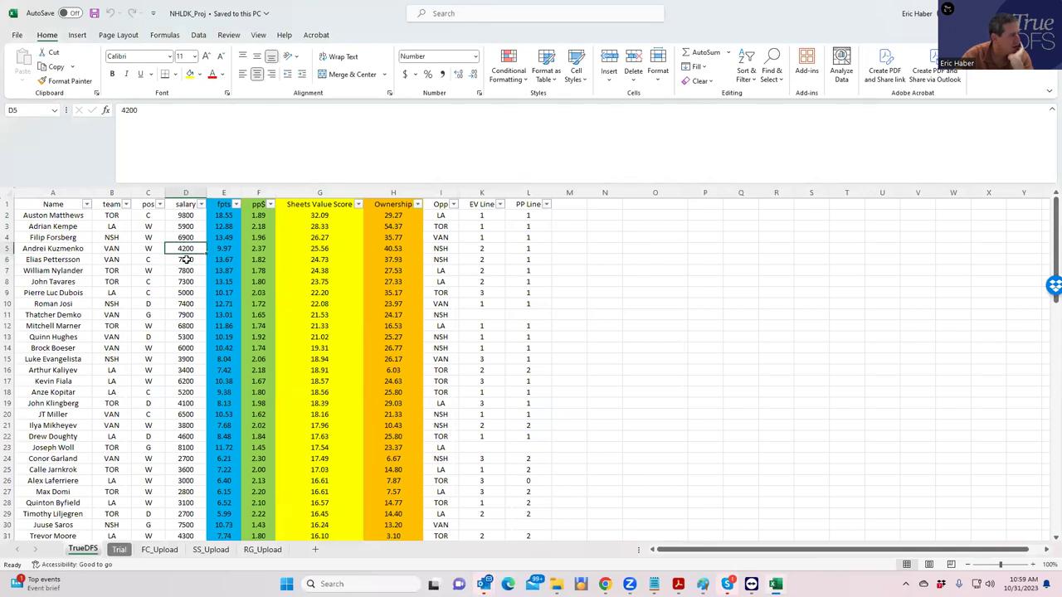
pyautogui.click(188, 261)
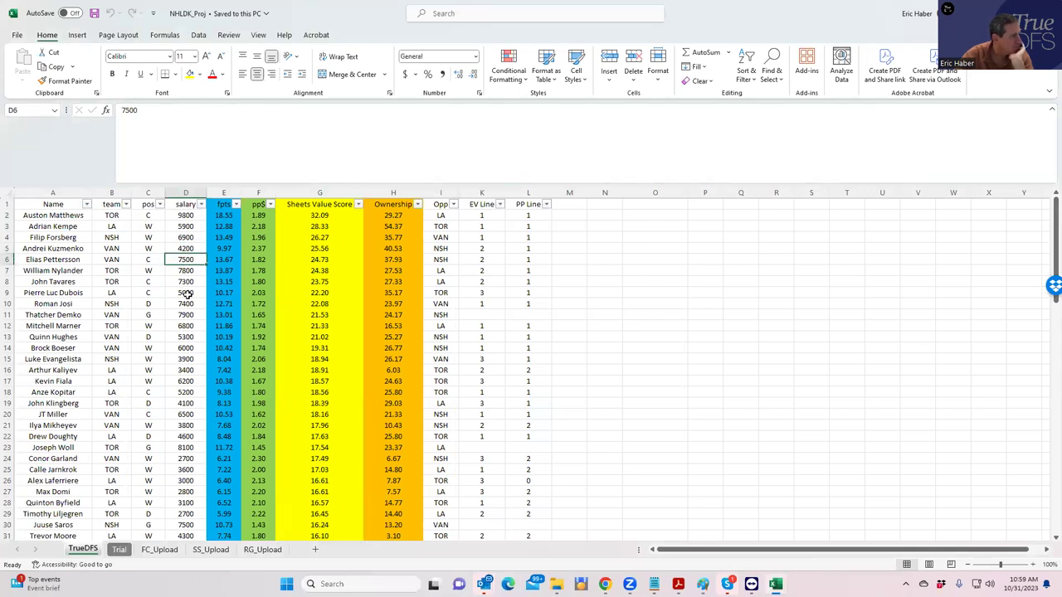
pyautogui.click(189, 292)
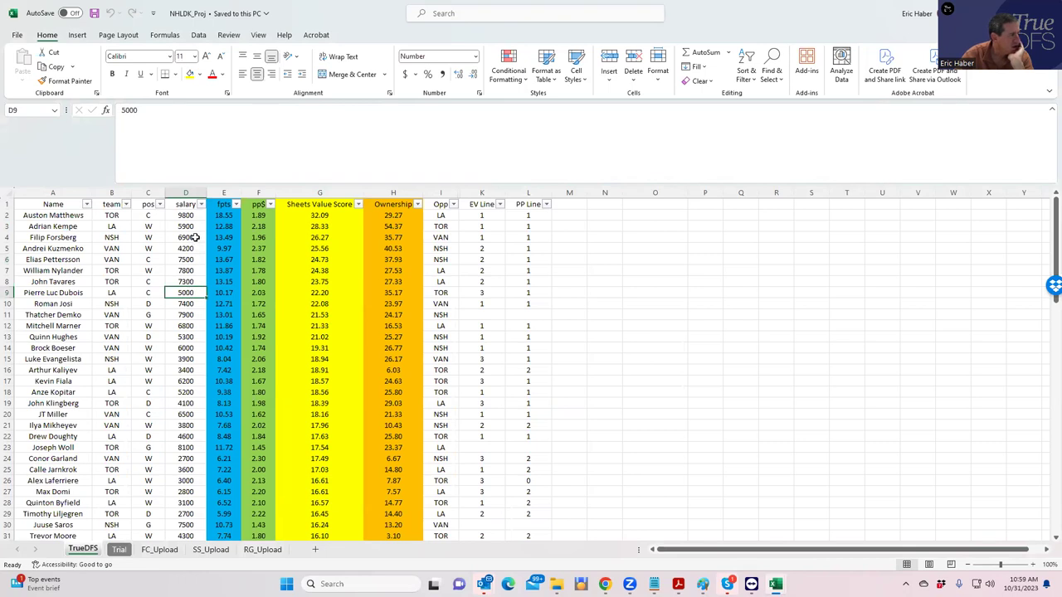
pyautogui.click(192, 227)
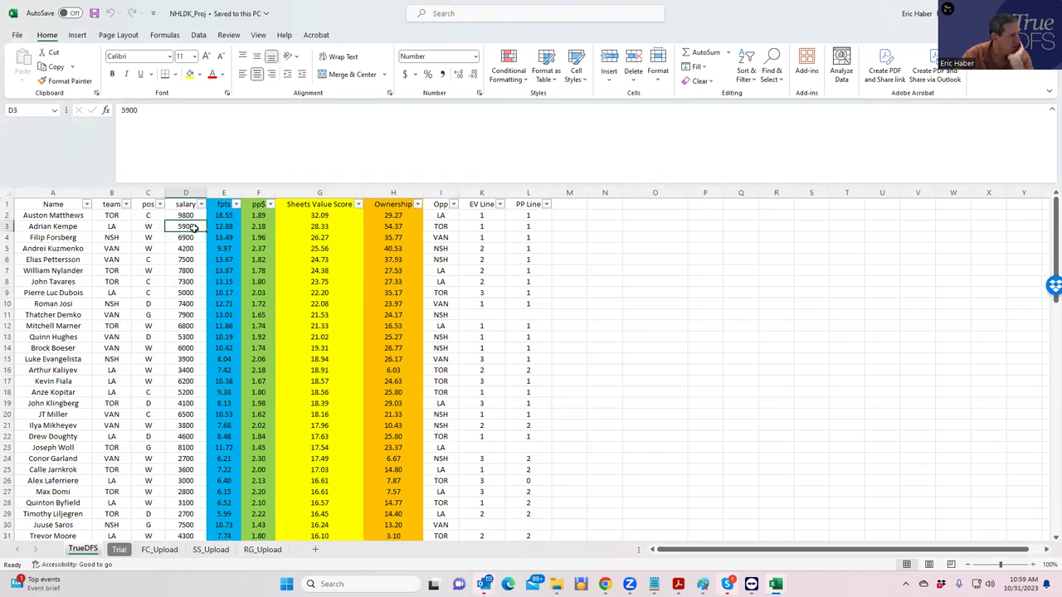
pyautogui.click(192, 292)
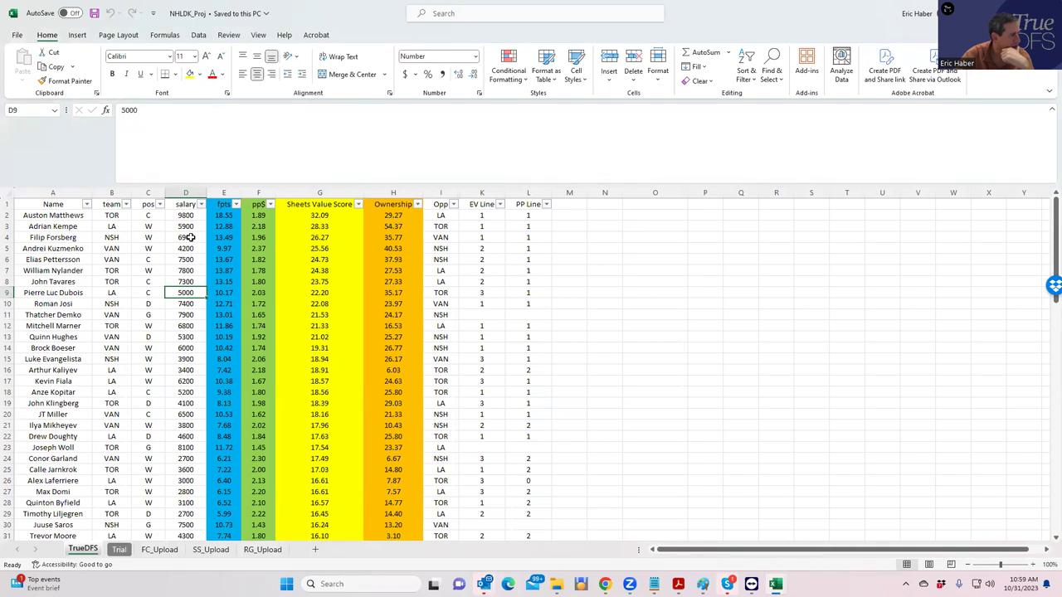
pyautogui.click(189, 227)
pyautogui.click(186, 283)
pyautogui.click(186, 295)
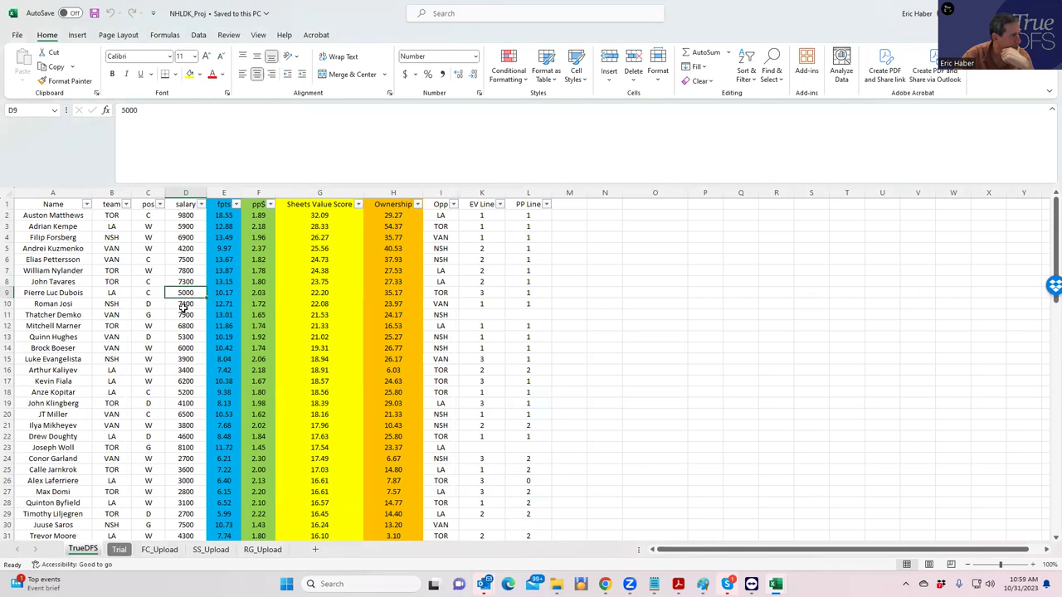
pyautogui.click(187, 381)
pyautogui.click(185, 392)
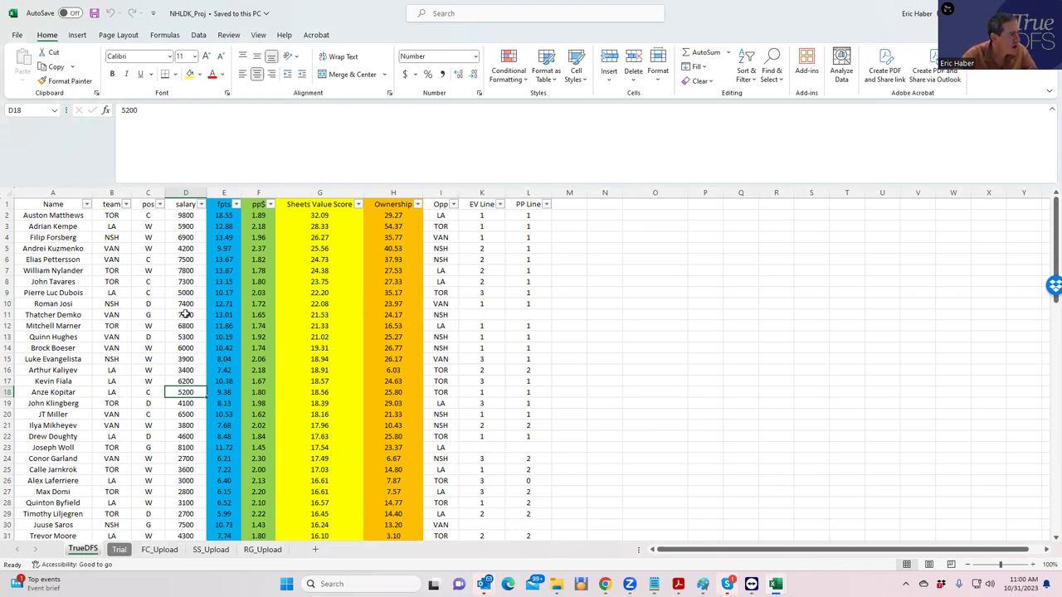
pyautogui.click(189, 523)
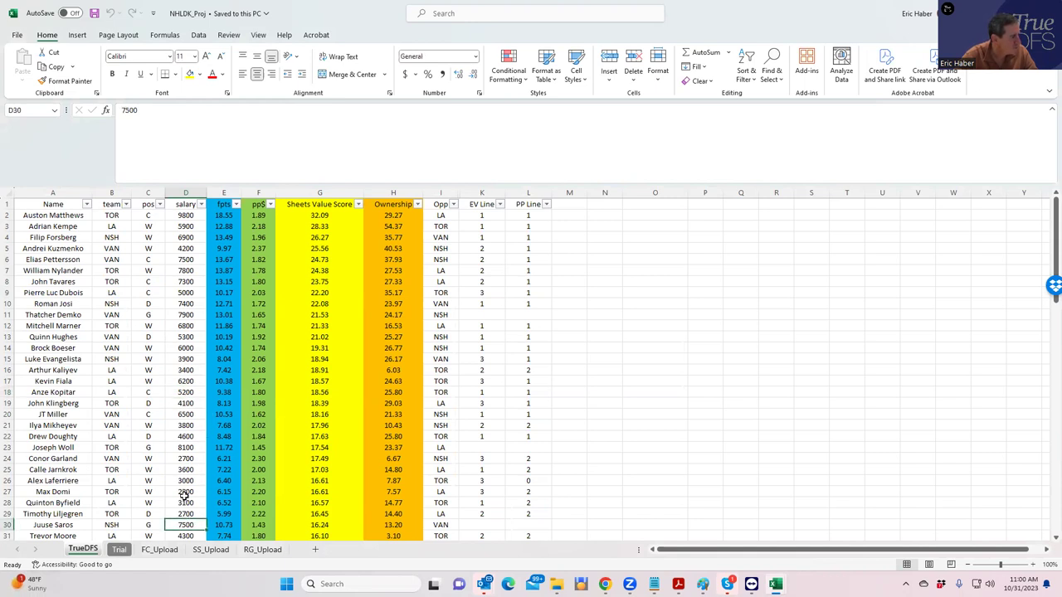
pyautogui.click(398, 525)
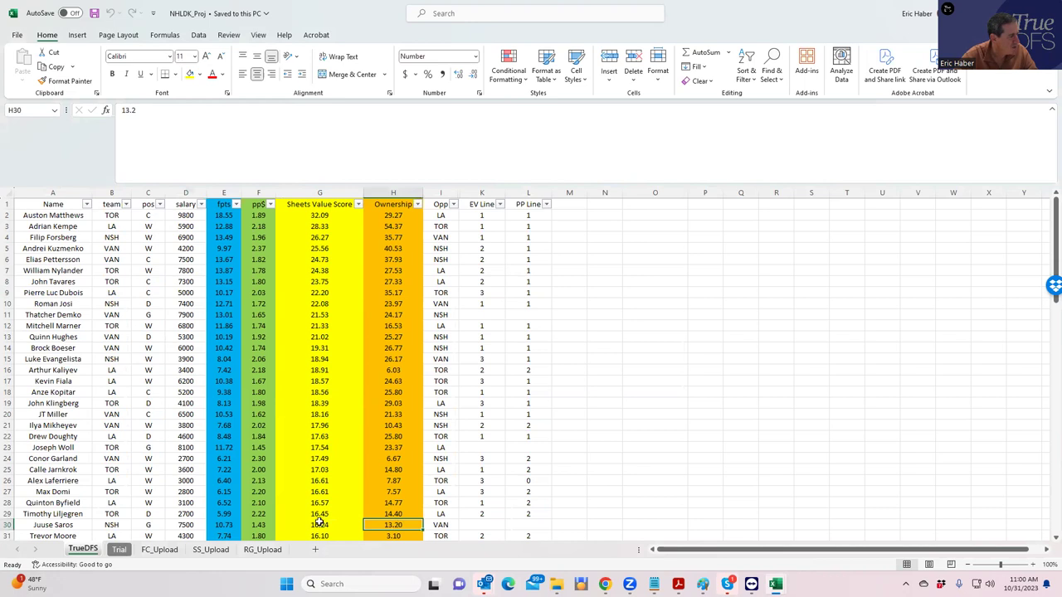
pyautogui.click(184, 523)
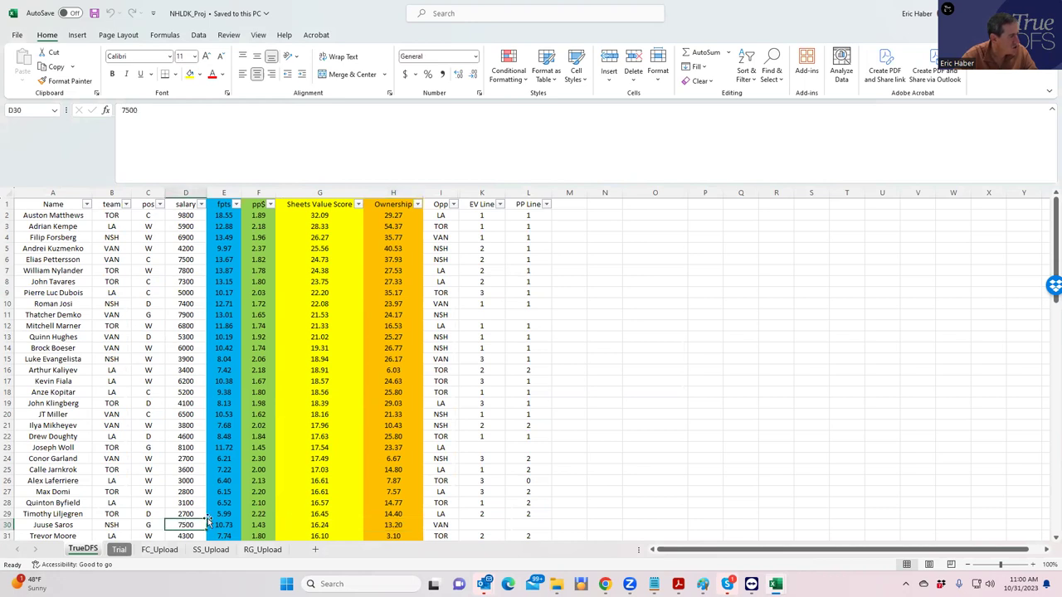
pyautogui.doubleClick(715, 15)
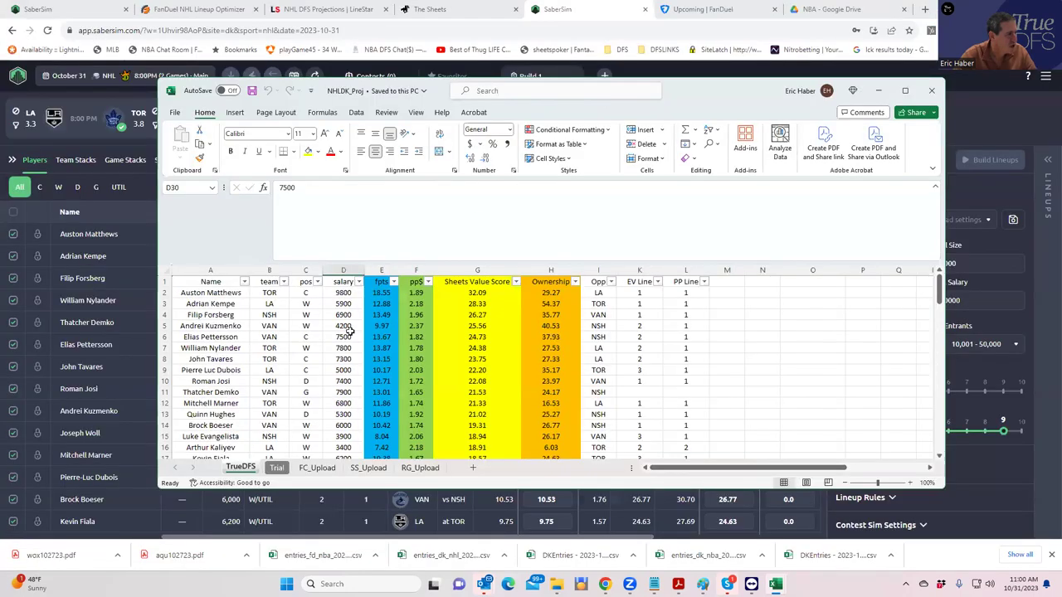
pyautogui.click(270, 326)
pyautogui.click(269, 337)
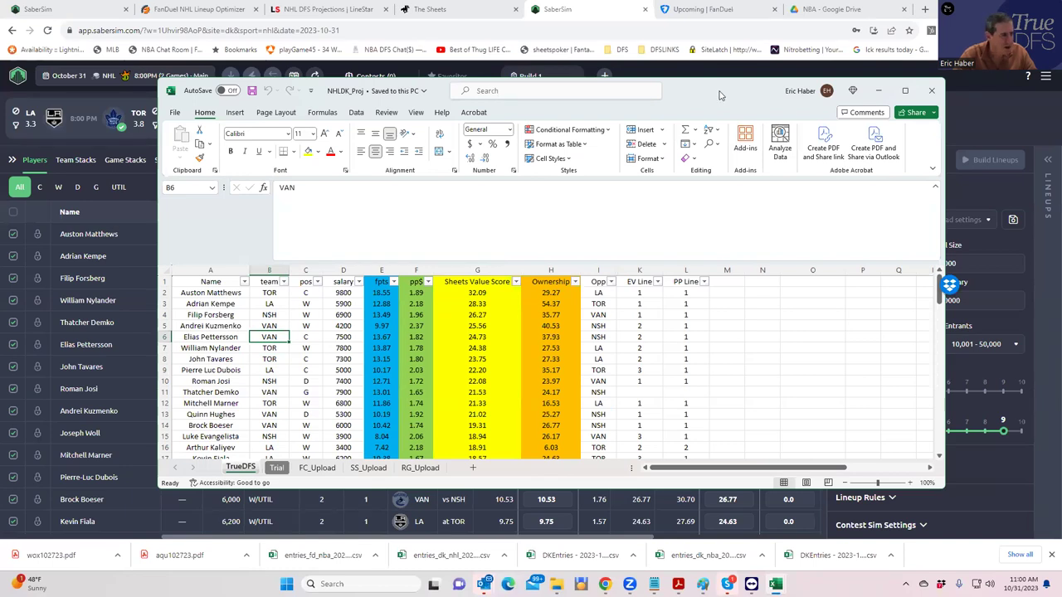
pyautogui.moveTo(742, 94); pyautogui.dragTo(745, 99)
# Maximize the workbook and review the teams, salaries and ownership in rows 3–12.
pyautogui.click(907, 97)
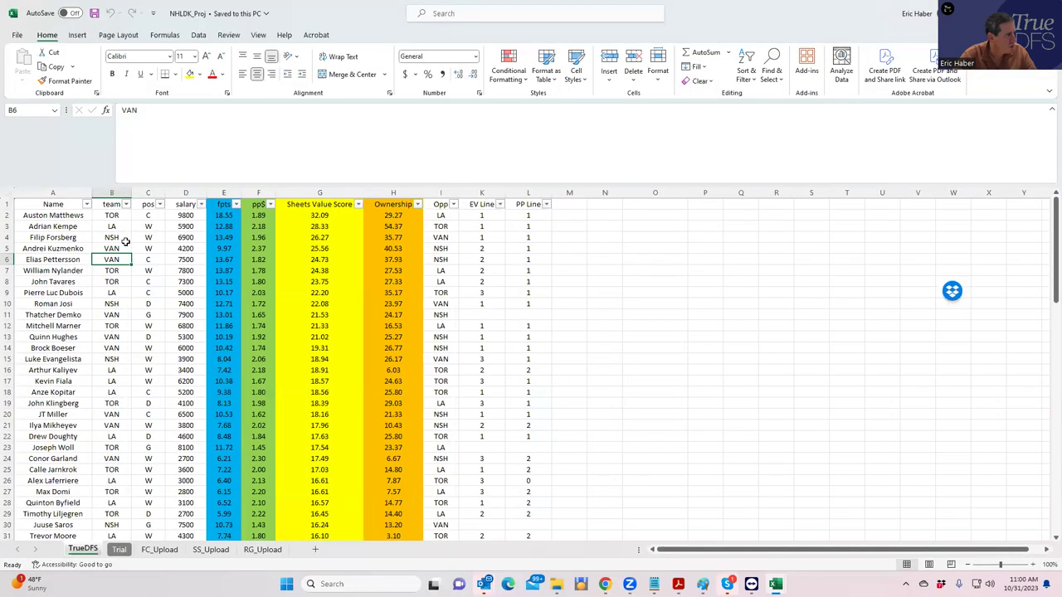
pyautogui.click(109, 226)
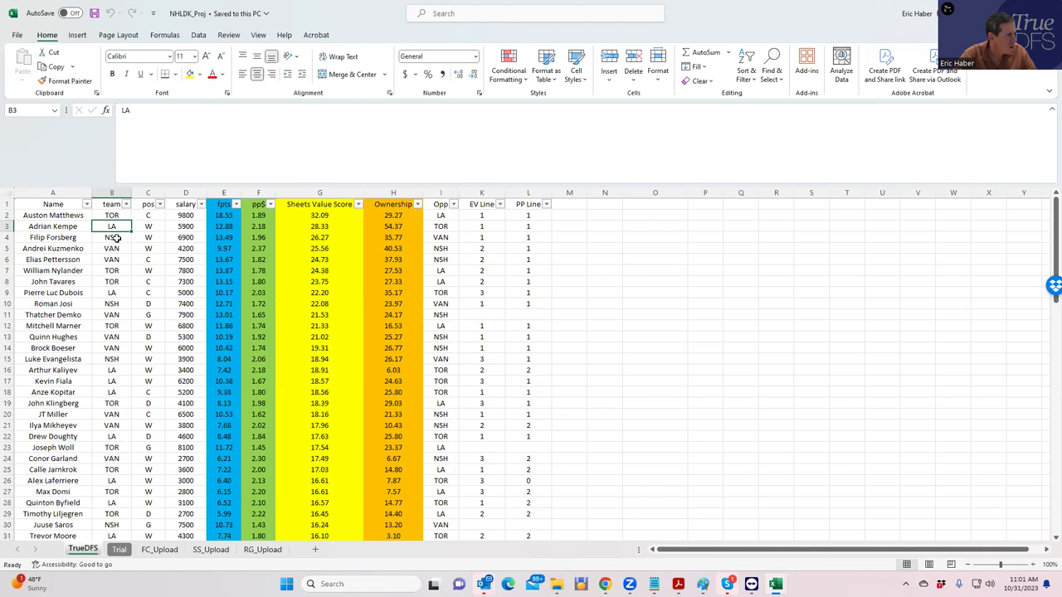
pyautogui.doubleClick(119, 292)
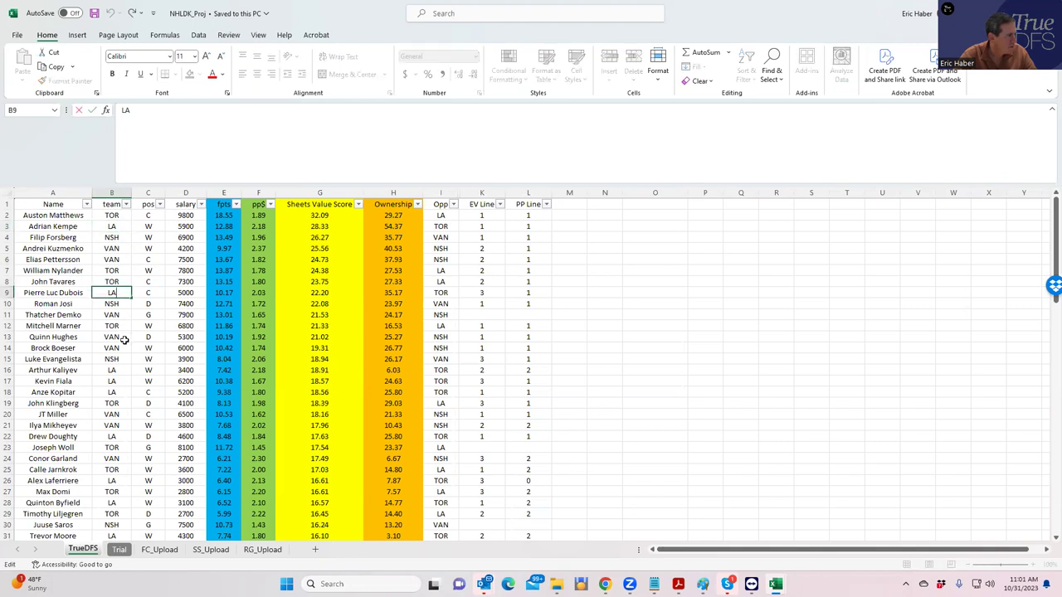
pyautogui.press('Escape')
pyautogui.click(112, 380)
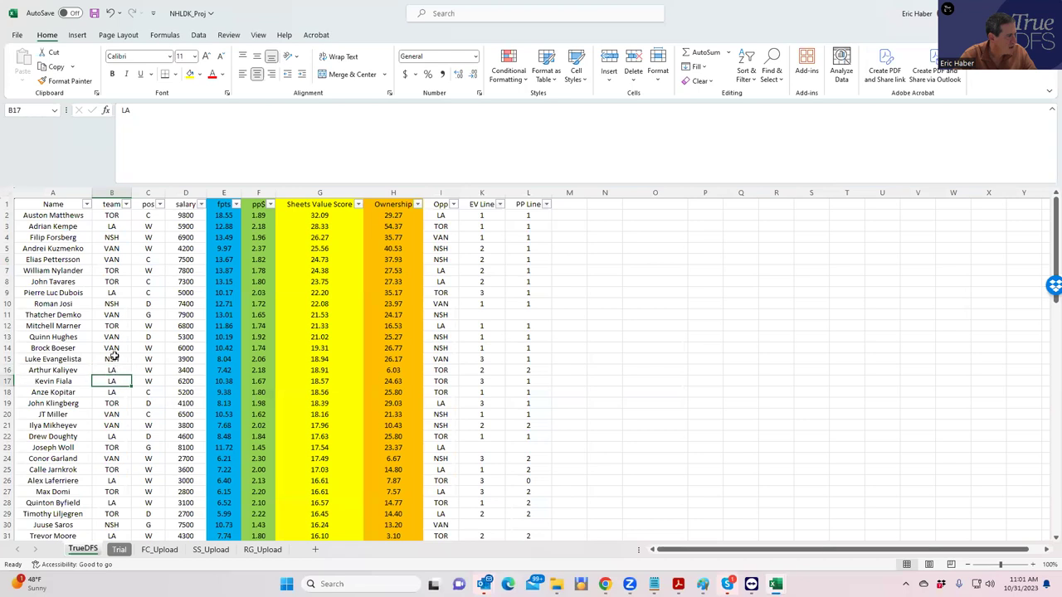
pyautogui.click(113, 249)
pyautogui.click(114, 260)
pyautogui.click(114, 249)
pyautogui.click(113, 259)
pyautogui.click(188, 249)
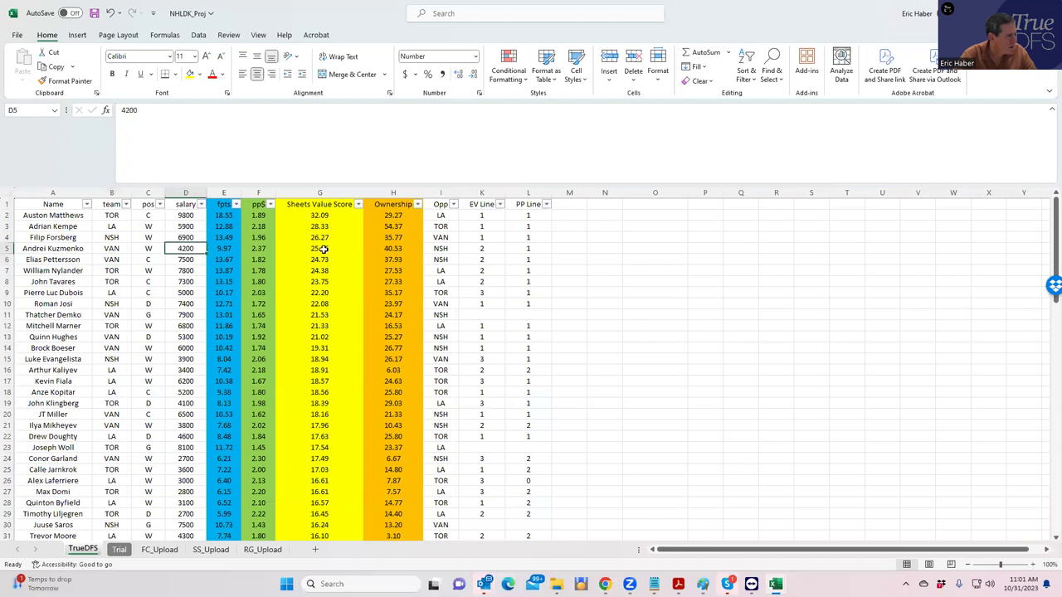
pyautogui.click(389, 248)
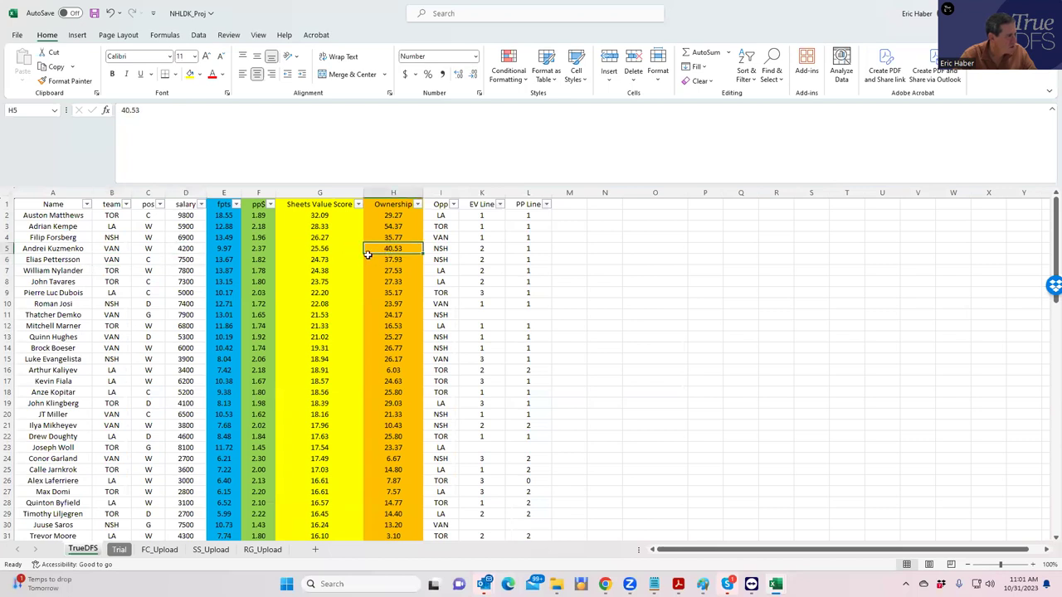
pyautogui.click(176, 326)
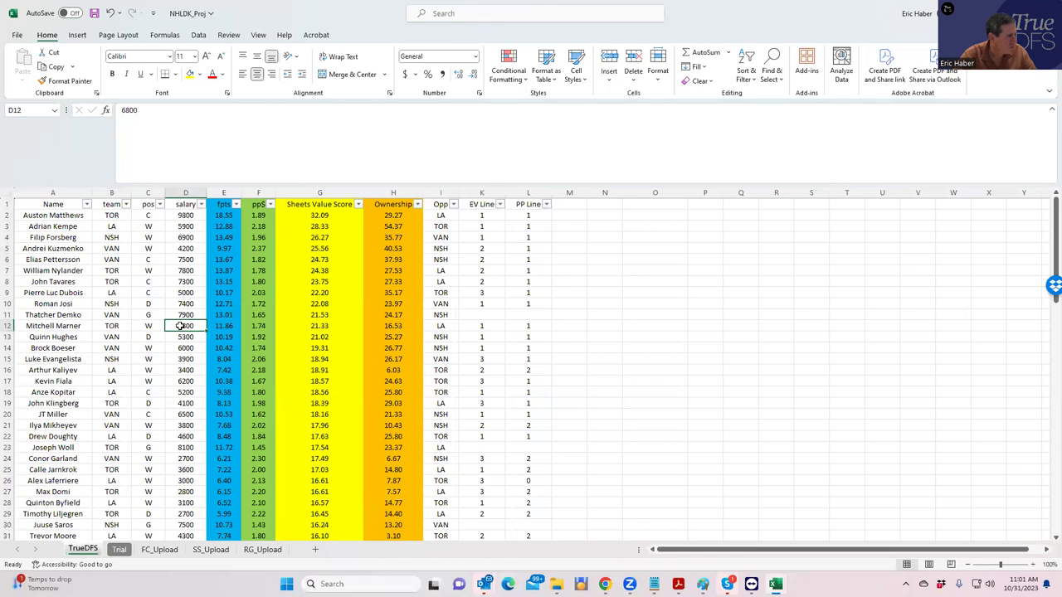
# Compare the 6200 and 5200 salaries in rows 17–18 and check the team, then return to the browser.
pyautogui.click(185, 381)
pyautogui.click(183, 393)
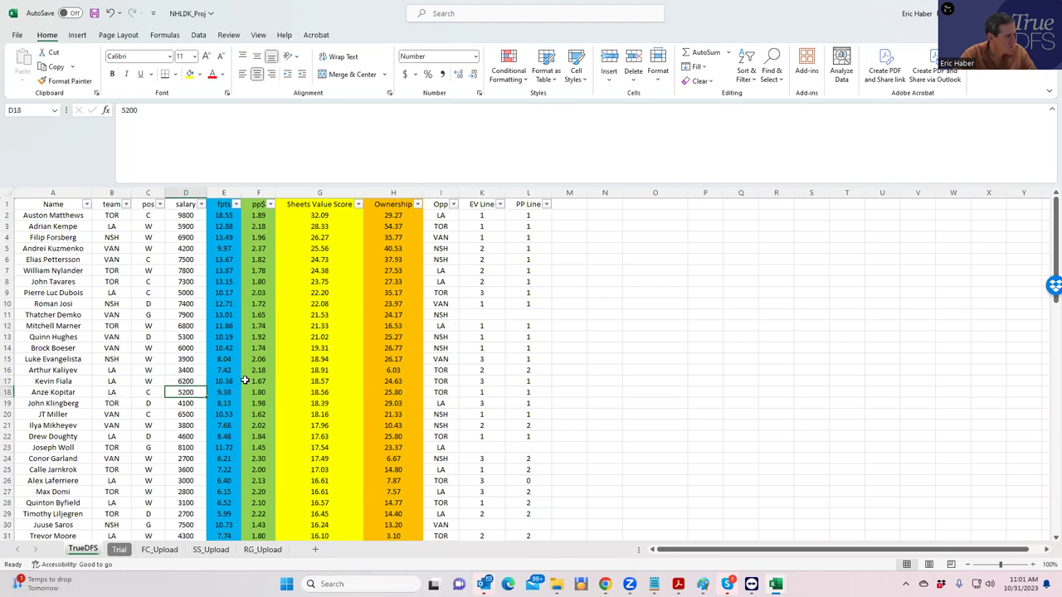
pyautogui.click(186, 382)
pyautogui.click(184, 394)
pyautogui.click(118, 380)
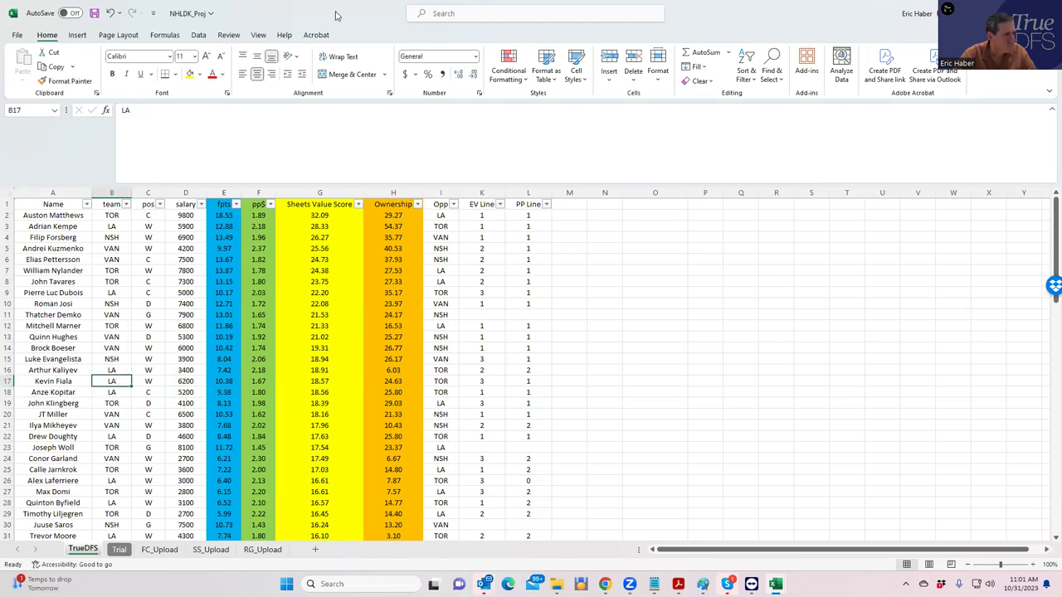
pyautogui.hotkey('alt', 'Tab')
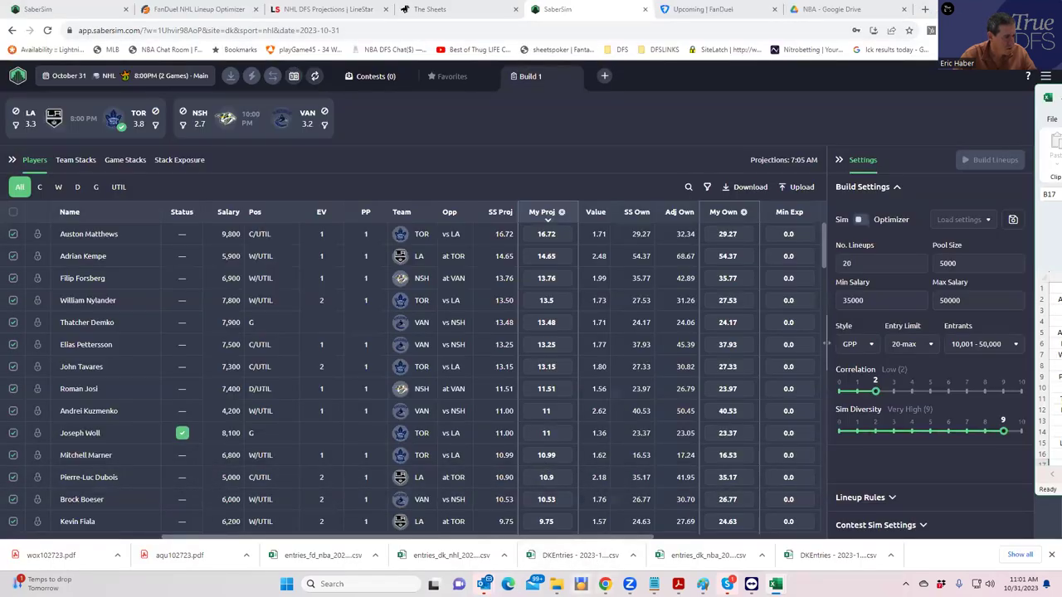
# Filter to the LA–TOR game and add the $5,900 LA winger and $5,000 LA center.
pyautogui.moveTo(605, 584)
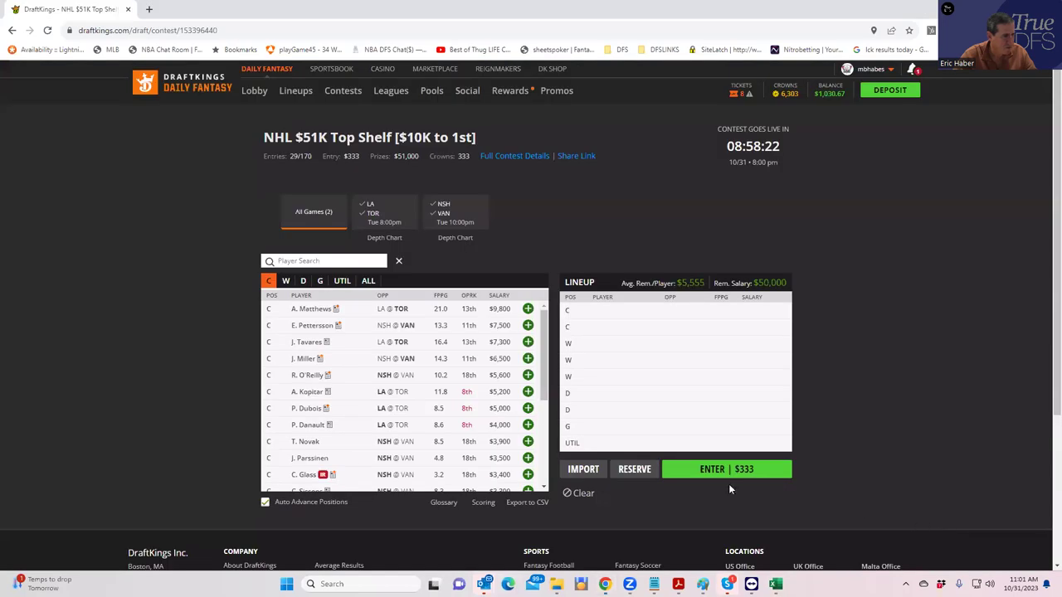
pyautogui.click(940, 532)
pyautogui.click(369, 211)
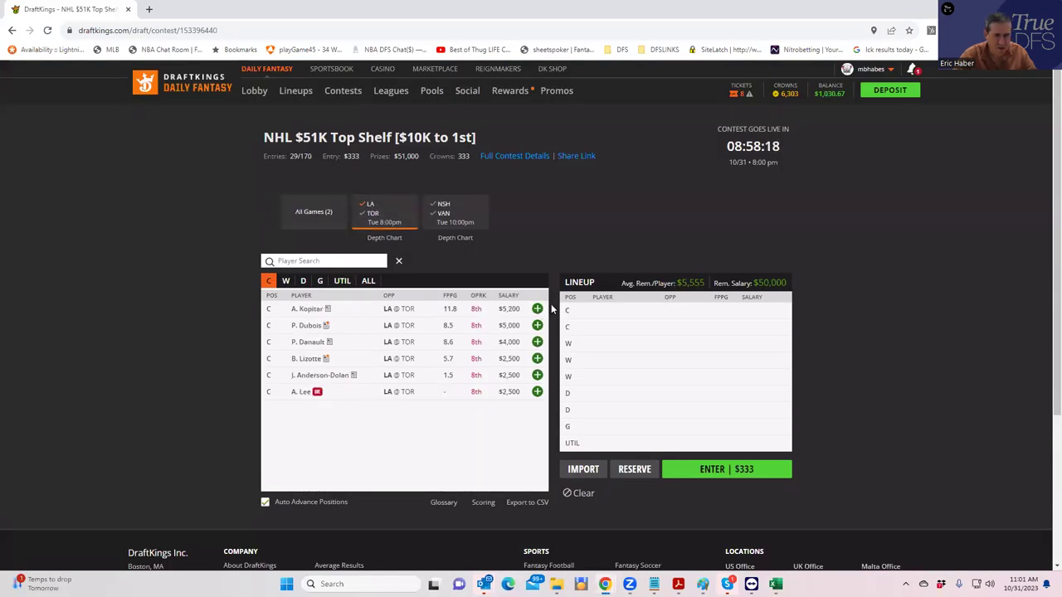
pyautogui.click(285, 281)
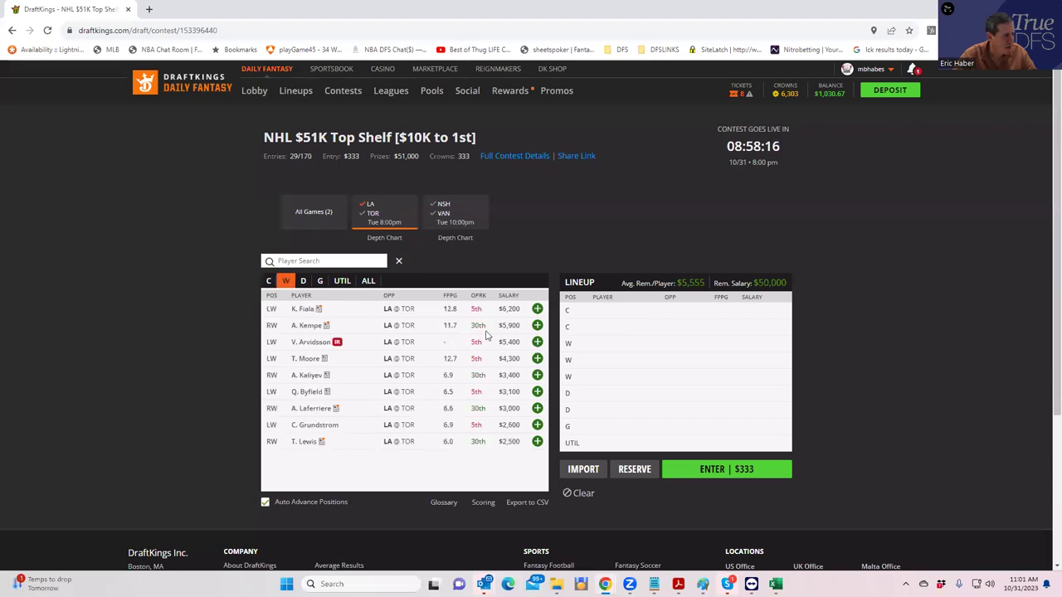
pyautogui.click(537, 325)
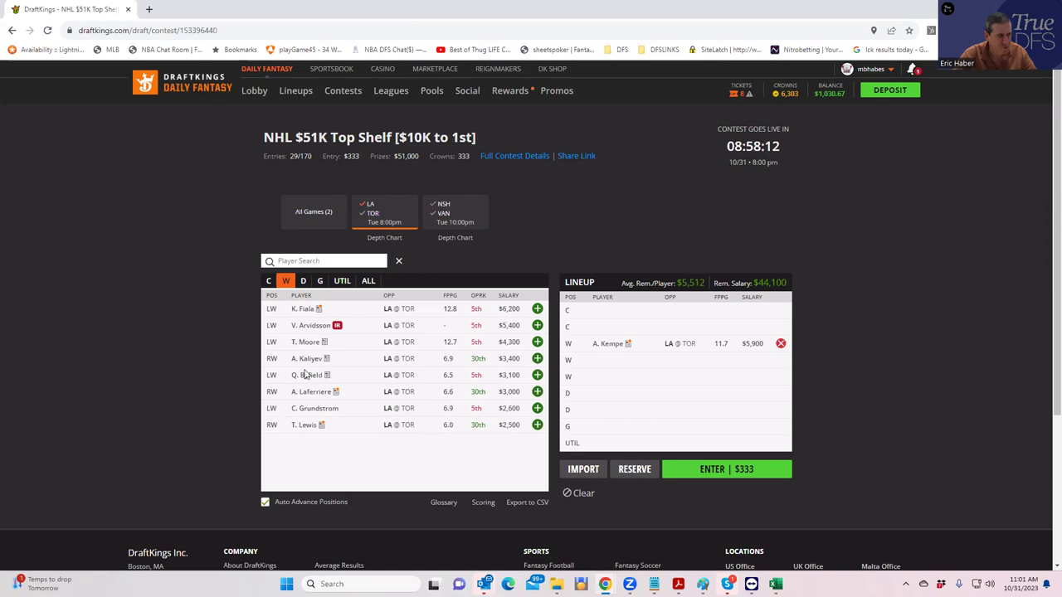
pyautogui.click(268, 281)
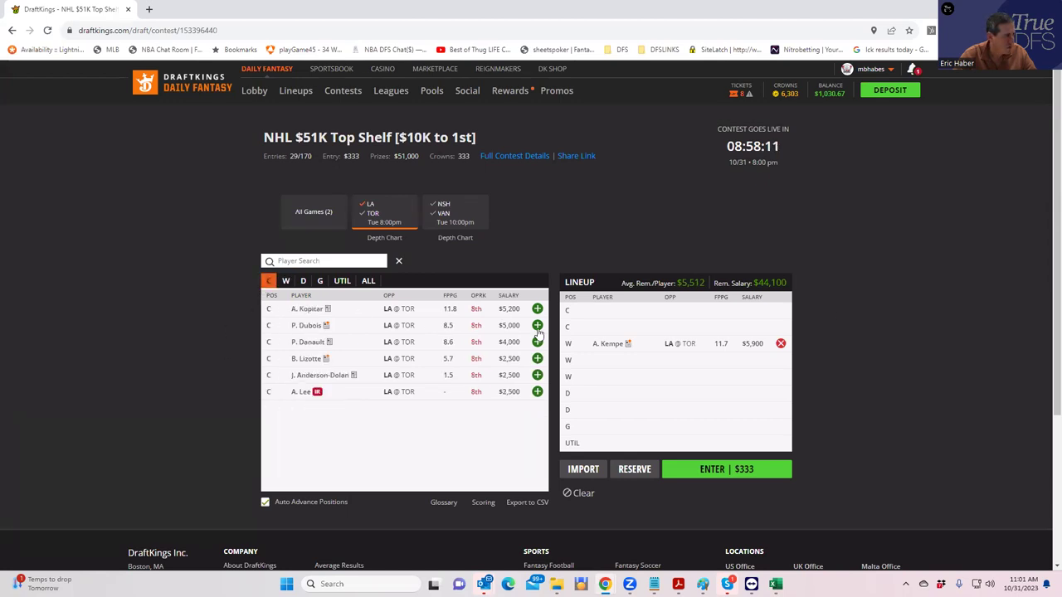
pyautogui.click(536, 325)
# Check the positions of the row 17–18 players in the sheet, then add the $6,200 LA winger.
pyautogui.hotkey('alt', 'Tab')
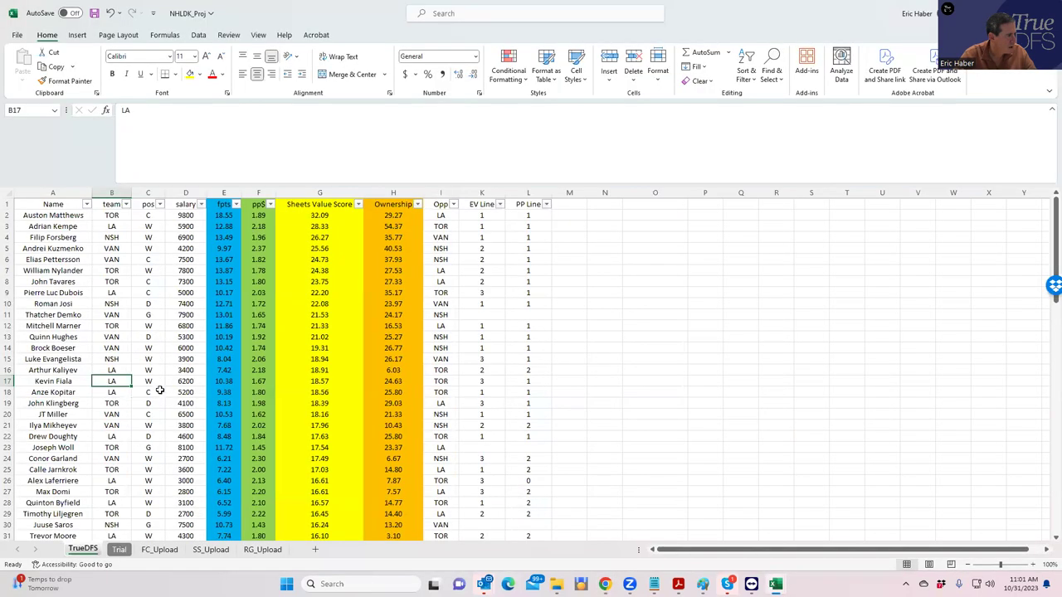
pyautogui.click(160, 390)
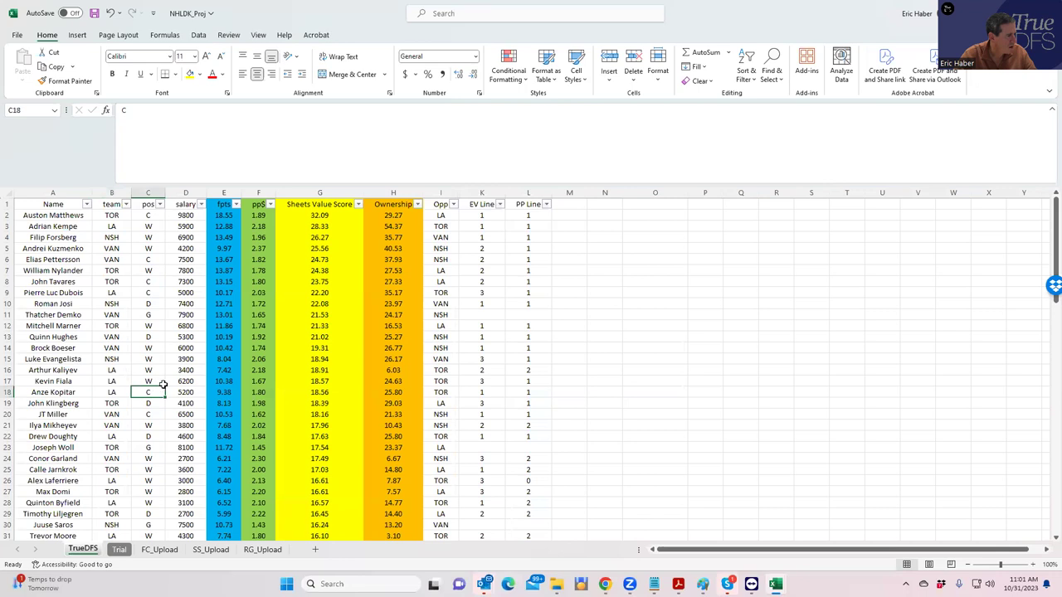
pyautogui.click(156, 380)
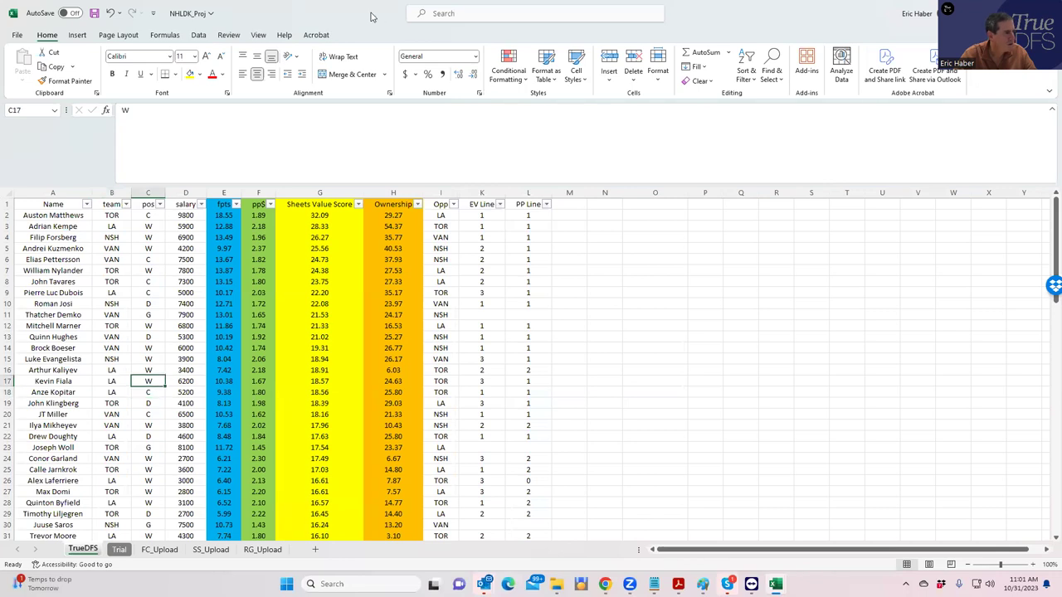
pyautogui.hotkey('alt', 'Tab')
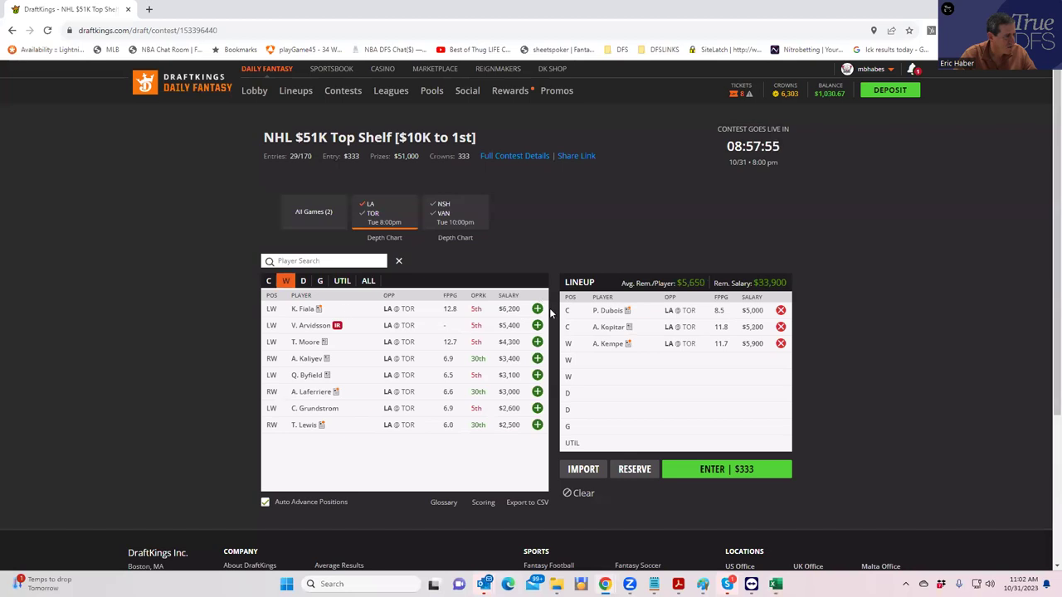
pyautogui.click(536, 310)
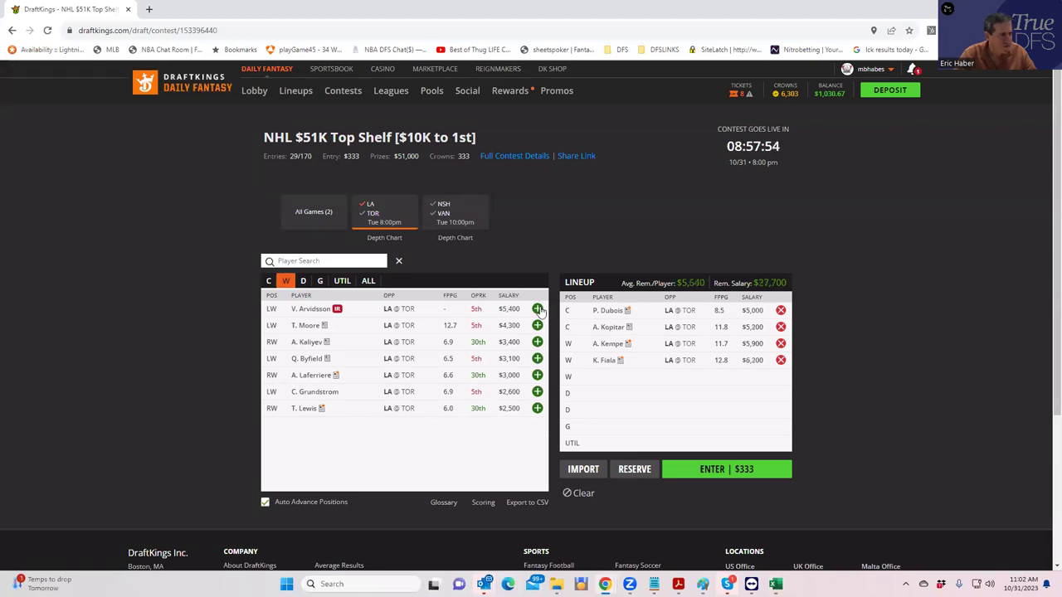
# Review goalies across both games, then add the $4,200 VAN winger from the NSH–VAN game.
pyautogui.click(369, 205)
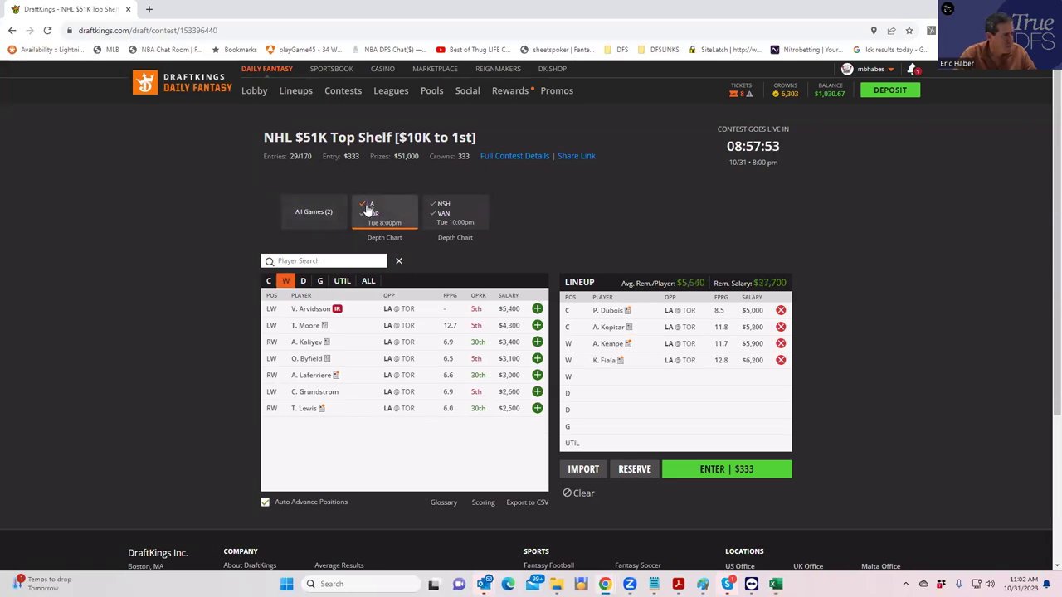
pyautogui.click(321, 281)
pyautogui.click(293, 259)
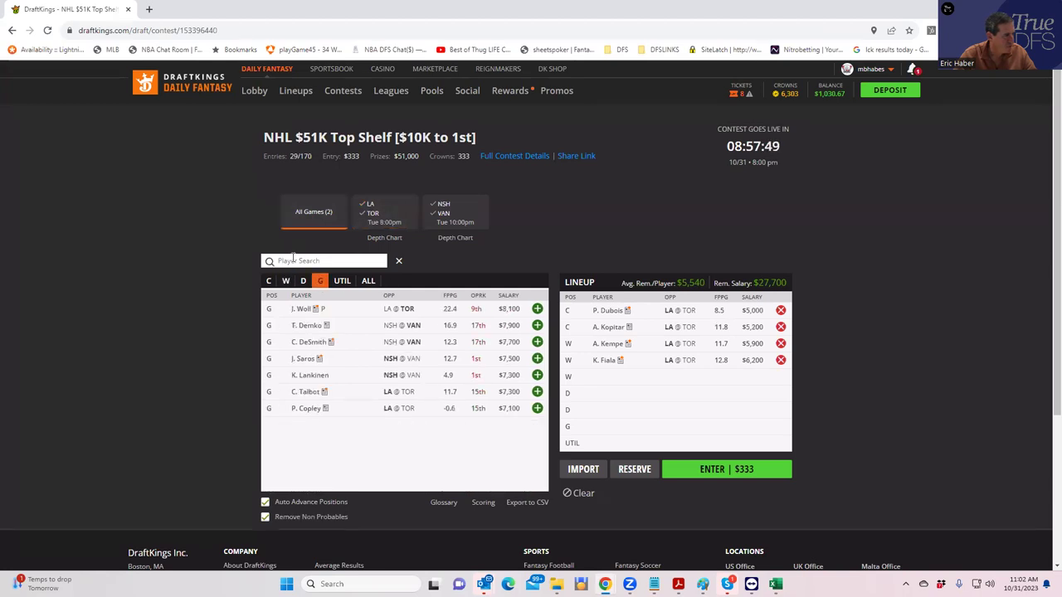
pyautogui.click(448, 217)
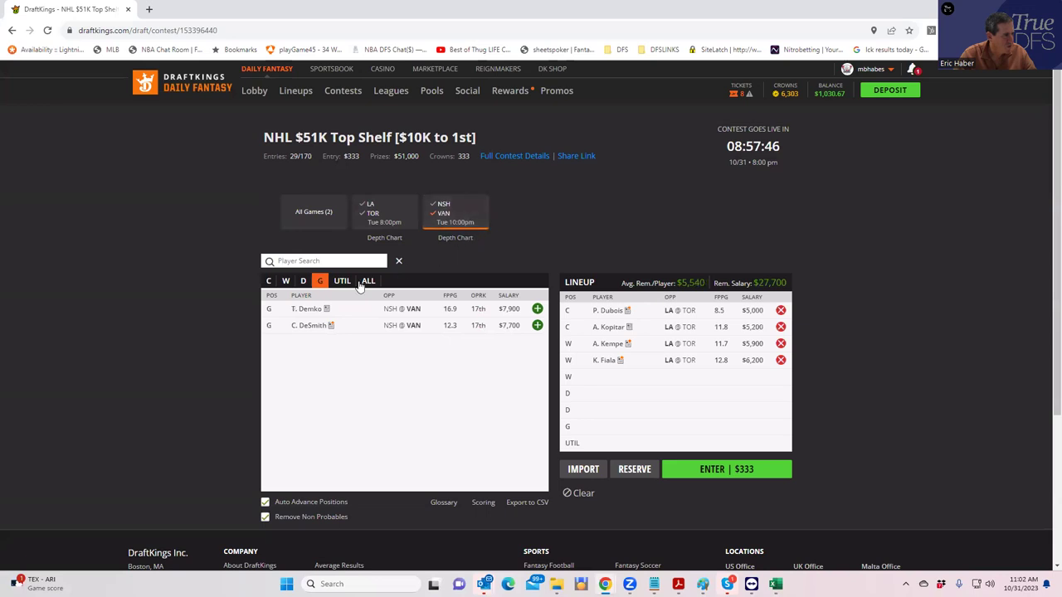
pyautogui.click(286, 282)
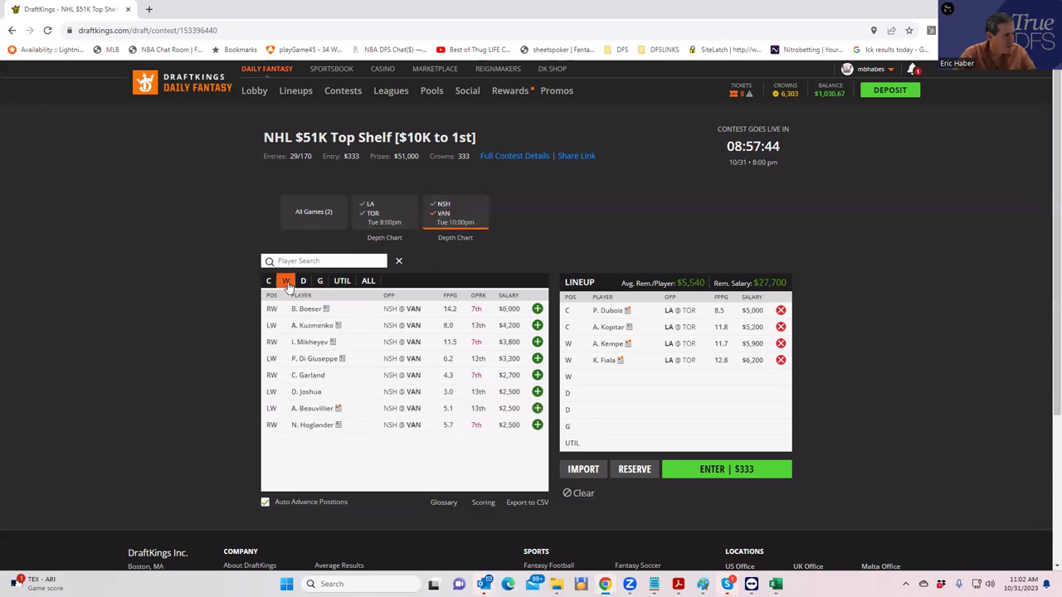
pyautogui.click(537, 325)
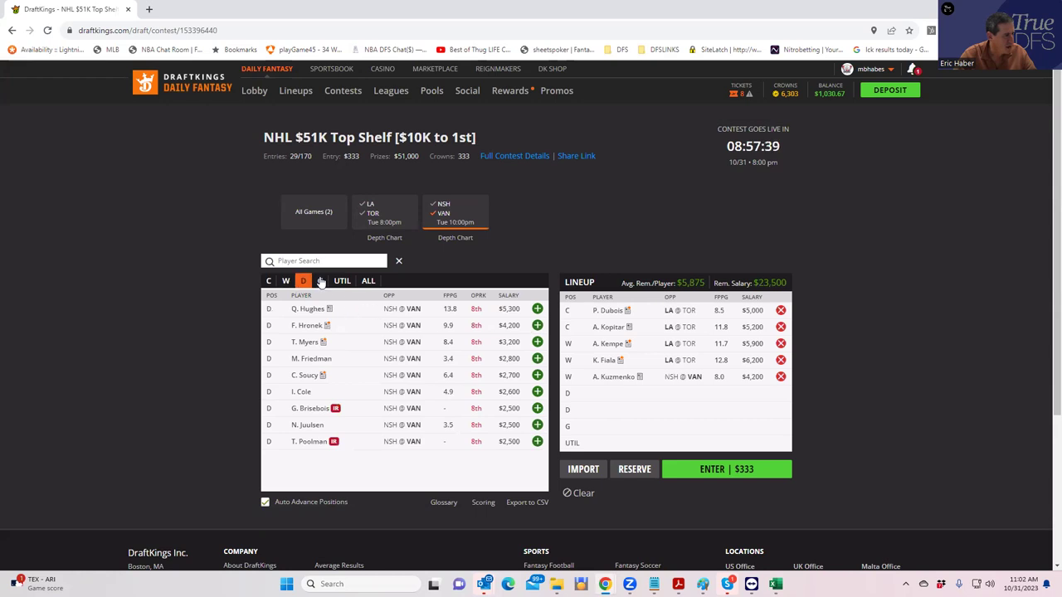
# Add the $7,500 VAN center as UTIL and the $7,900 VAN goalie.
pyautogui.click(270, 283)
pyautogui.click(284, 281)
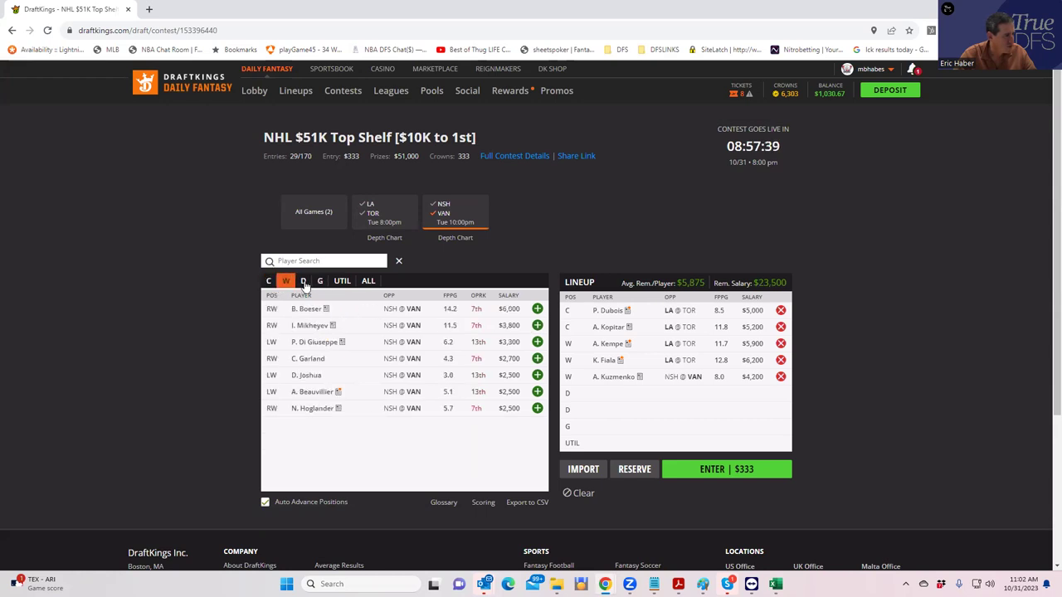
pyautogui.click(300, 282)
pyautogui.click(269, 281)
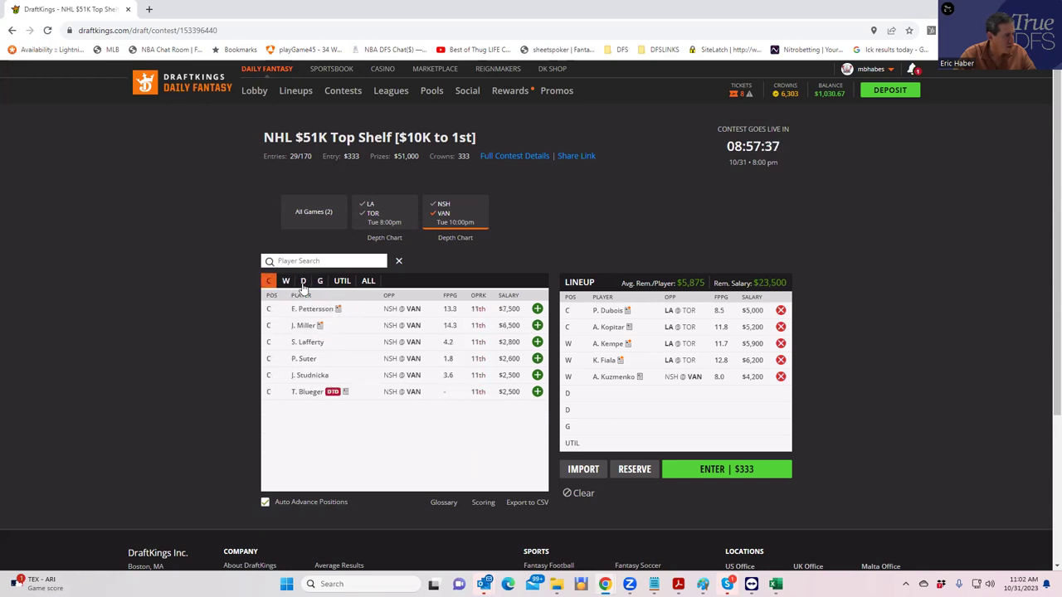
pyautogui.click(537, 309)
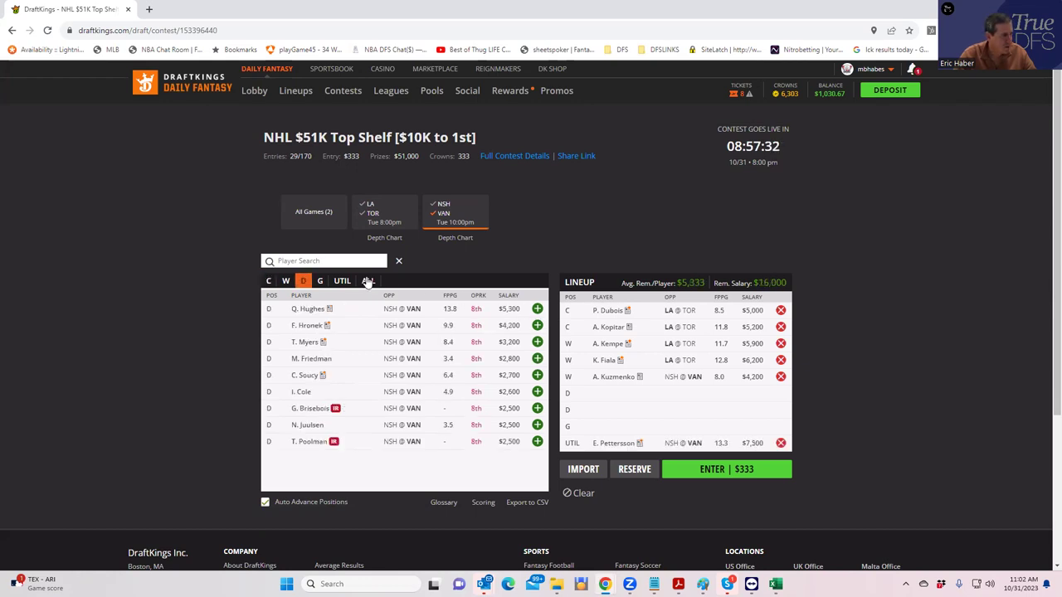
pyautogui.click(319, 282)
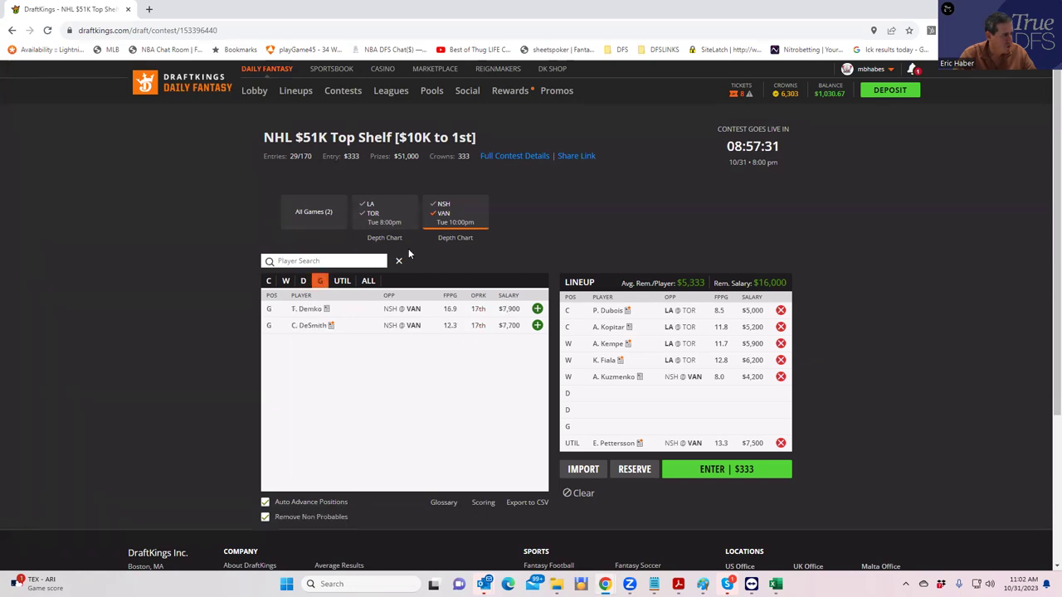
pyautogui.click(448, 213)
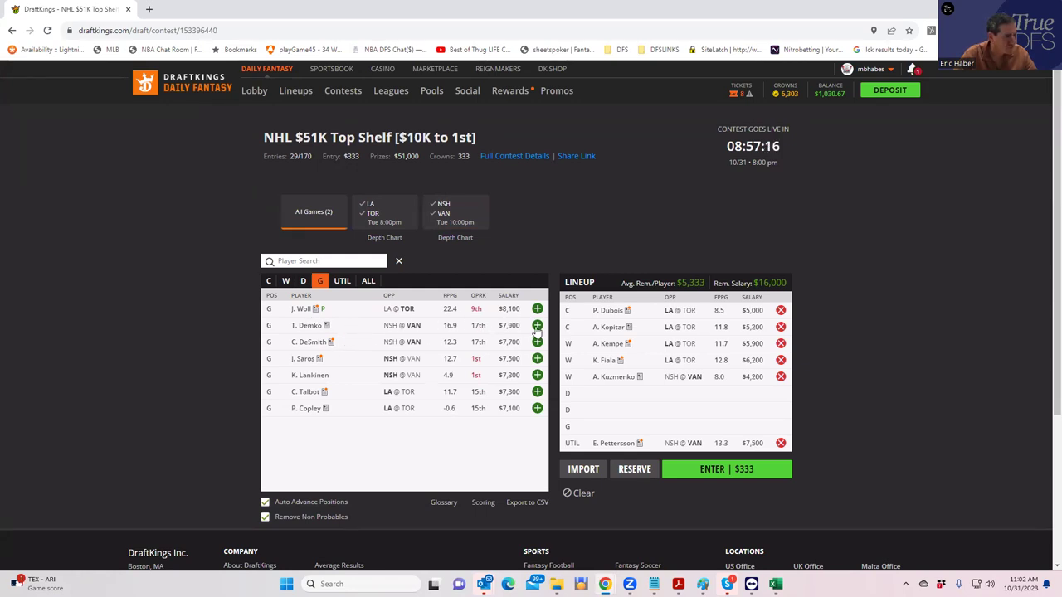
pyautogui.click(537, 325)
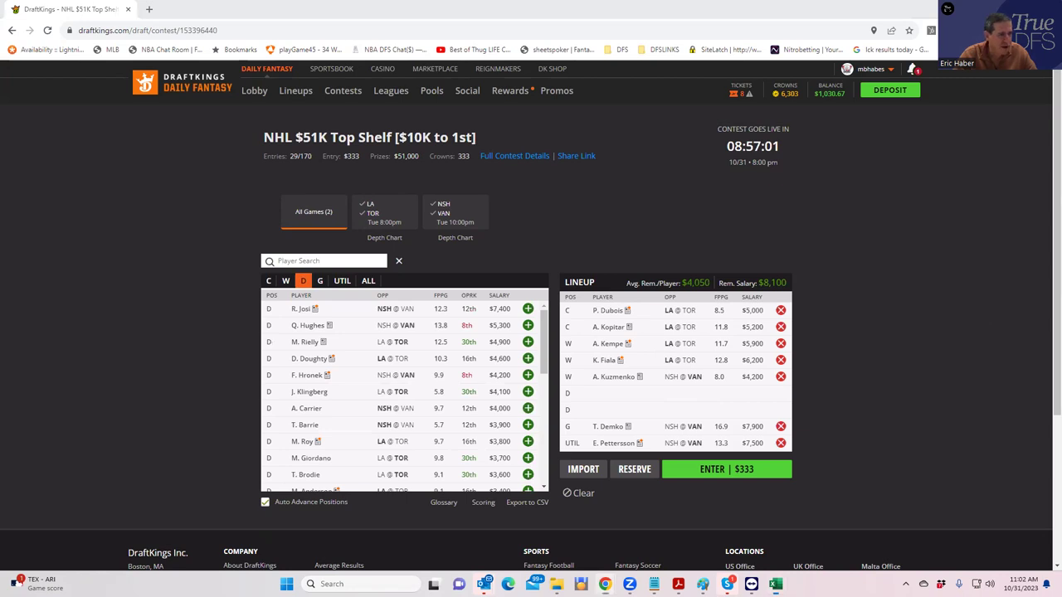
# In the maximized sheet, check the row 10 and 13 defensemen's positions, 7400 and 5300 salaries, and team.
pyautogui.hotkey('alt', 'Tab')
pyautogui.press('super+Up')
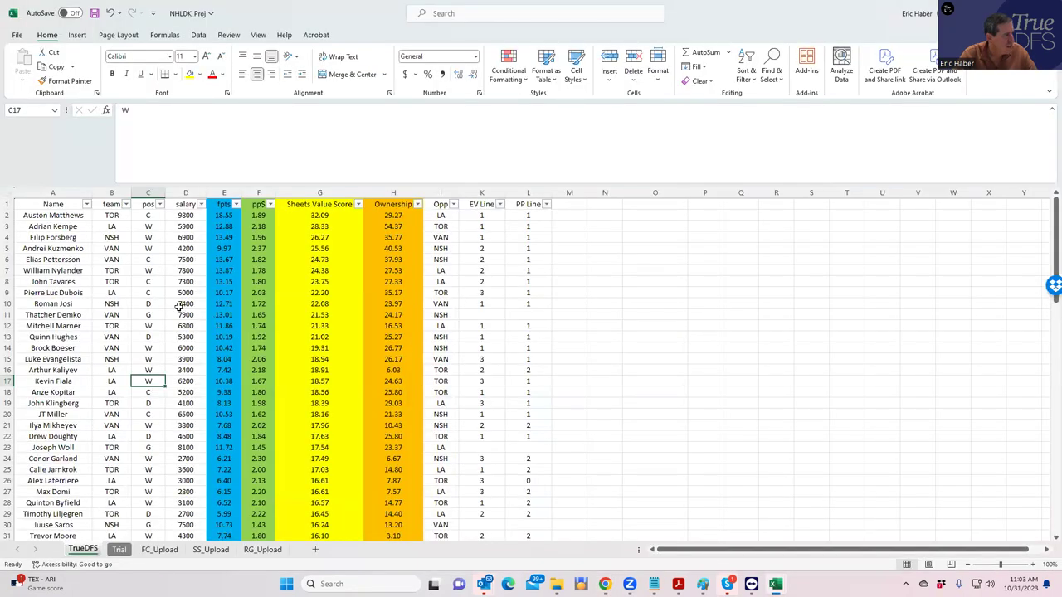
pyautogui.click(150, 316)
pyautogui.click(147, 304)
pyautogui.click(185, 304)
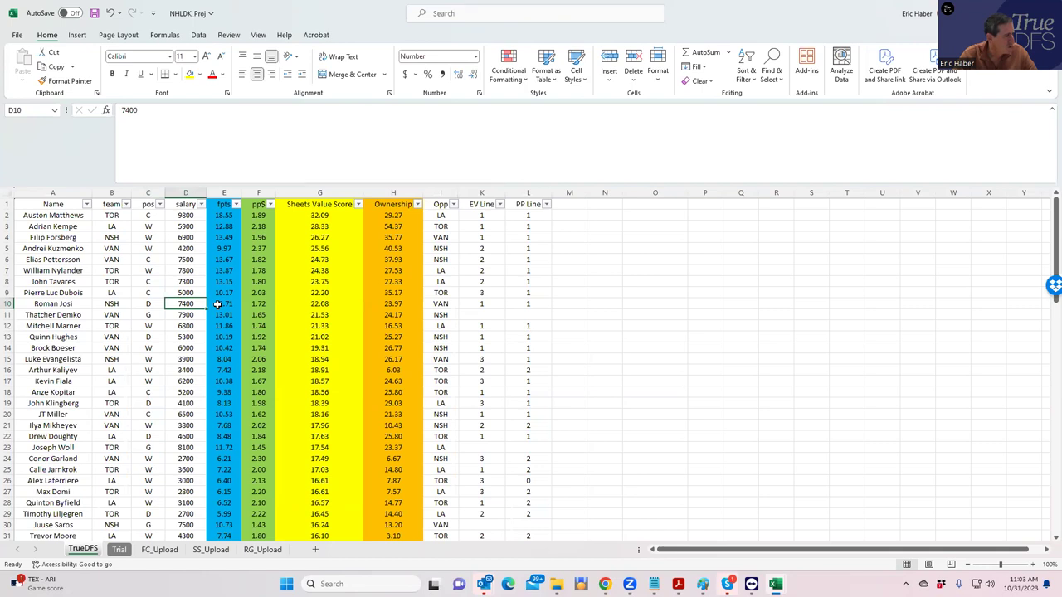
pyautogui.click(187, 337)
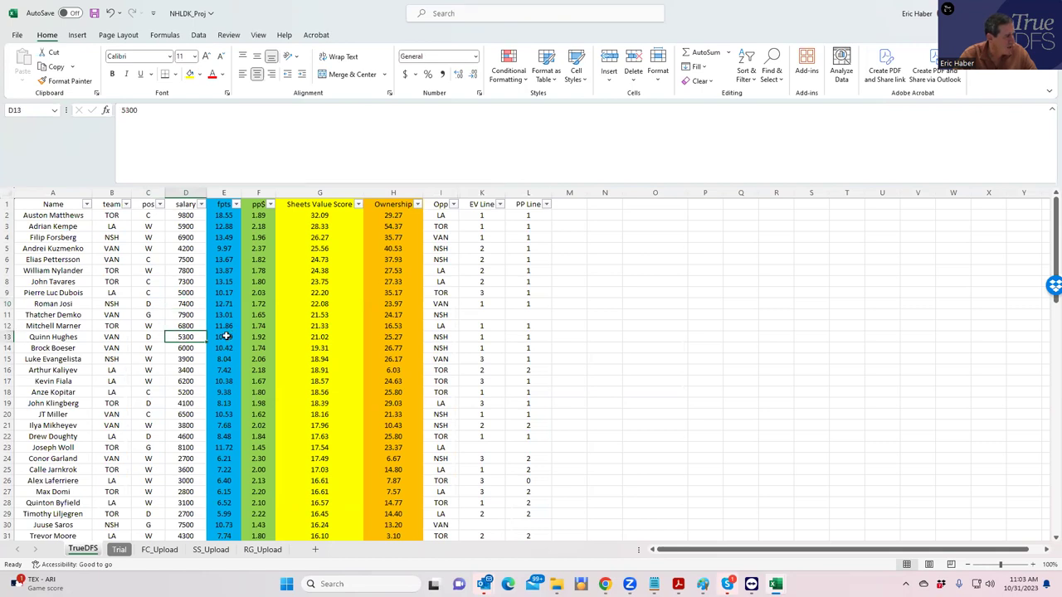
pyautogui.click(108, 337)
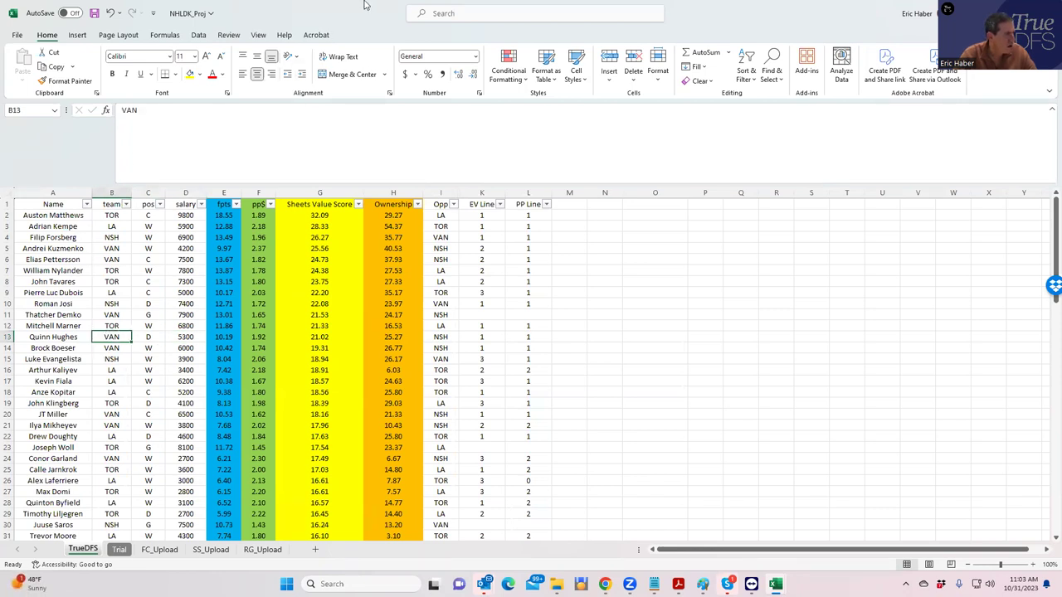
pyautogui.hotkey('alt', 'Tab')
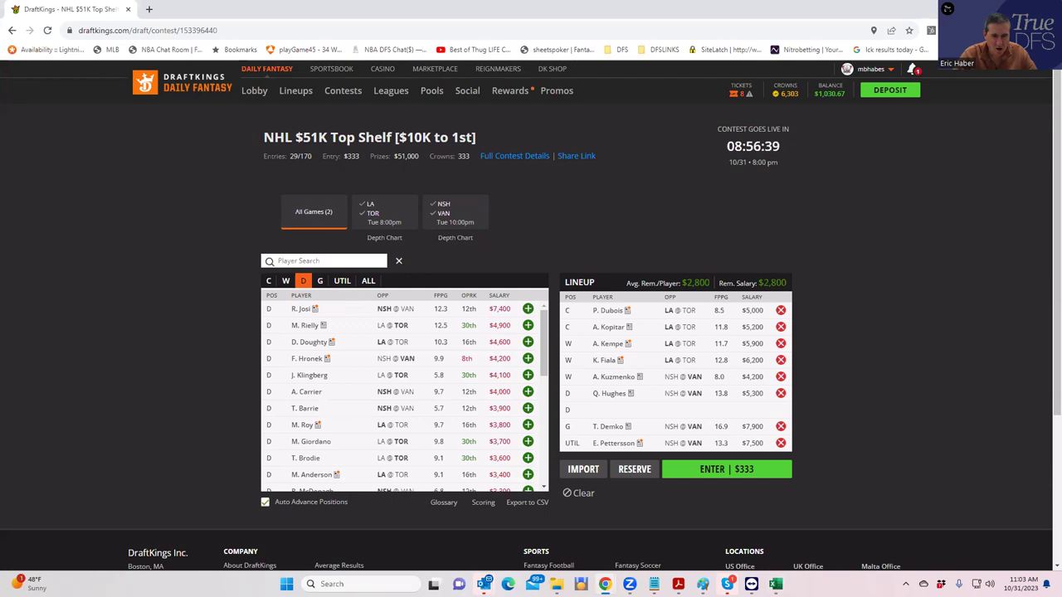
# Remove the $5,300 defenseman and compare Klingberg's 4100 and Doughty's 4600 salaries in the sheet.
pyautogui.click(779, 394)
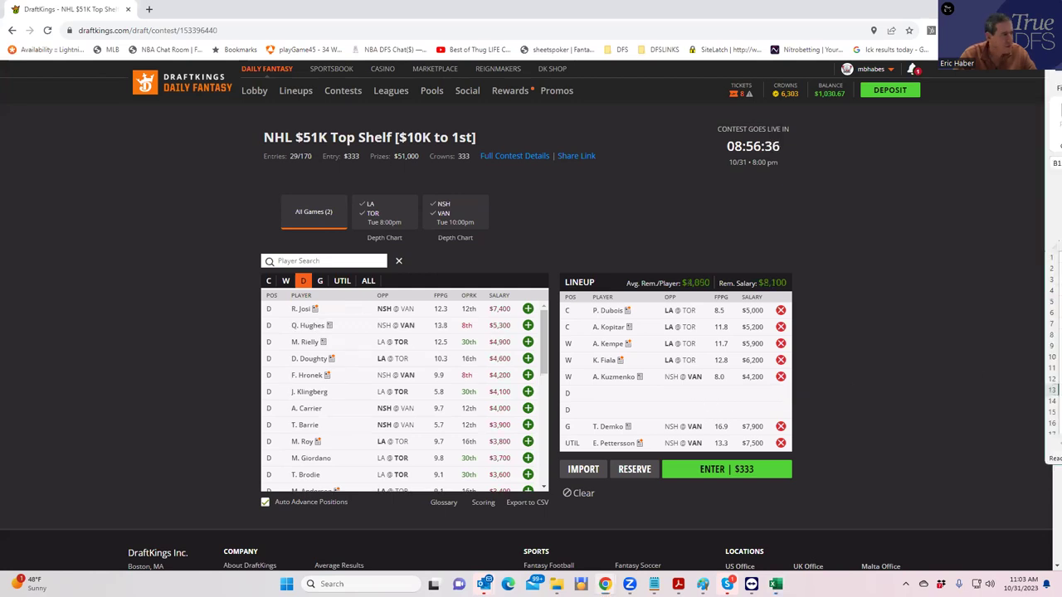
pyautogui.scroll(-2, 241, 418)
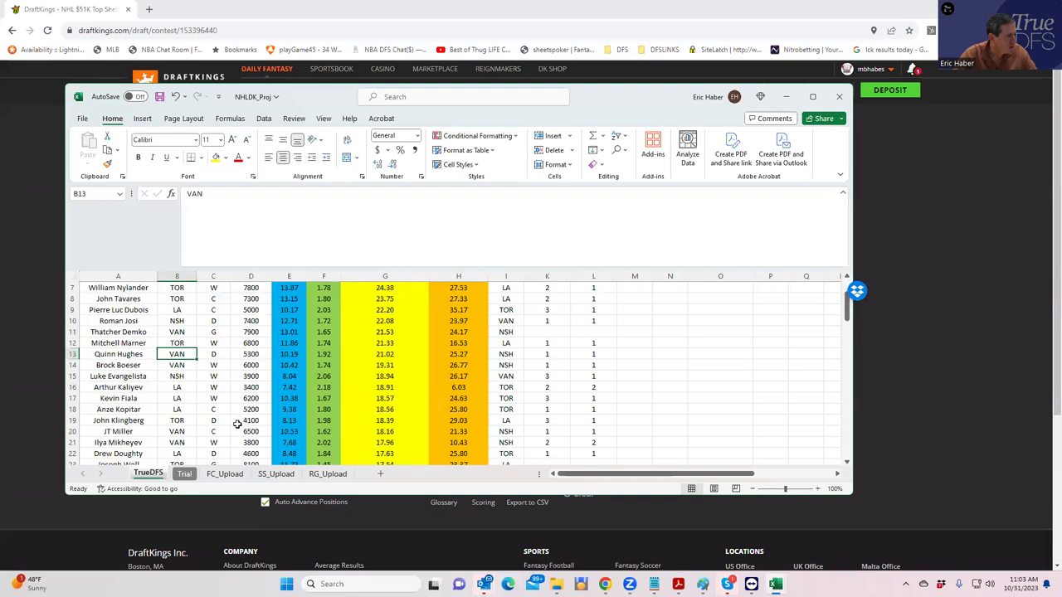
pyautogui.click(224, 420)
pyautogui.click(256, 421)
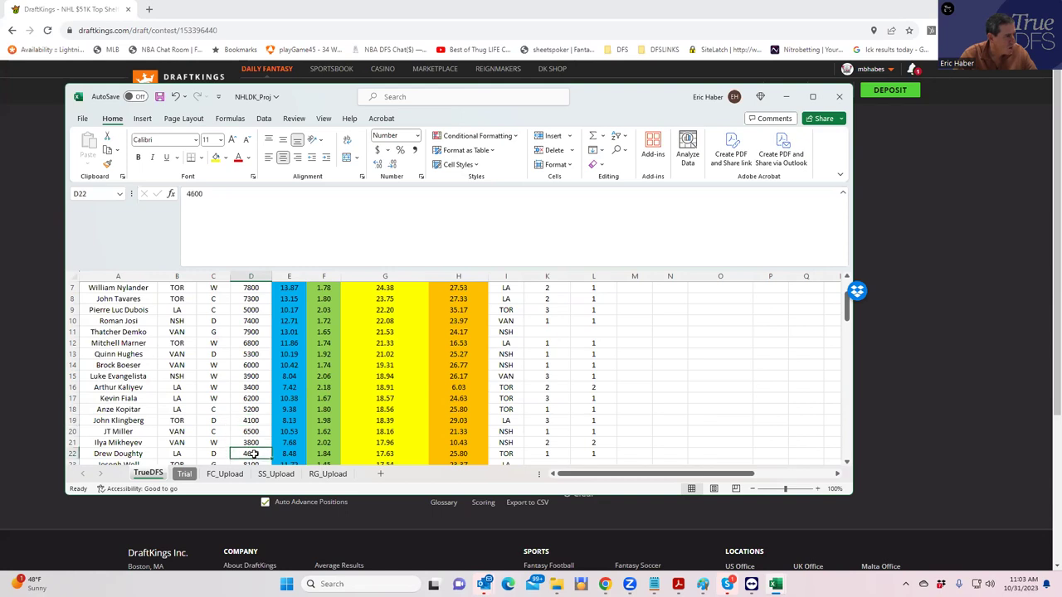
pyautogui.click(250, 453)
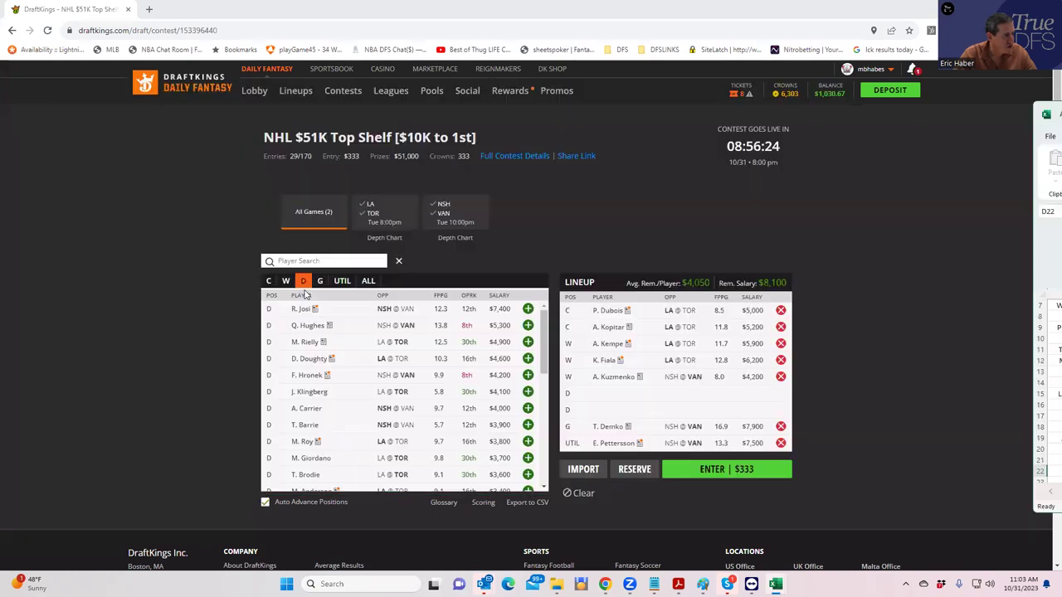
# Filter to the LA @ TOR game and add D. Doughty on defense.
pyautogui.hotkey('alt', 'Tab')
pyautogui.click(370, 212)
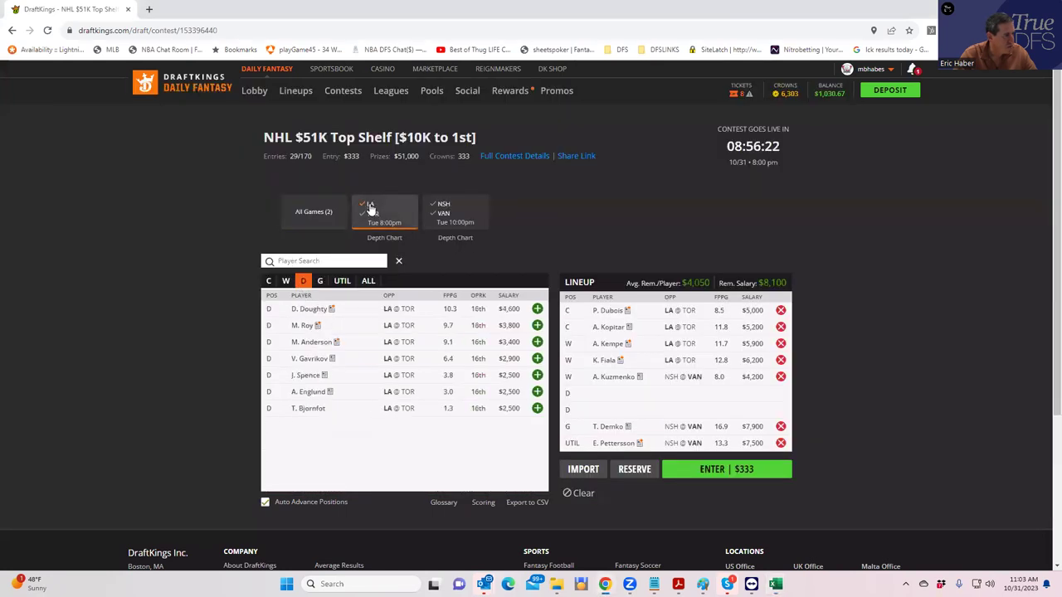
pyautogui.click(537, 308)
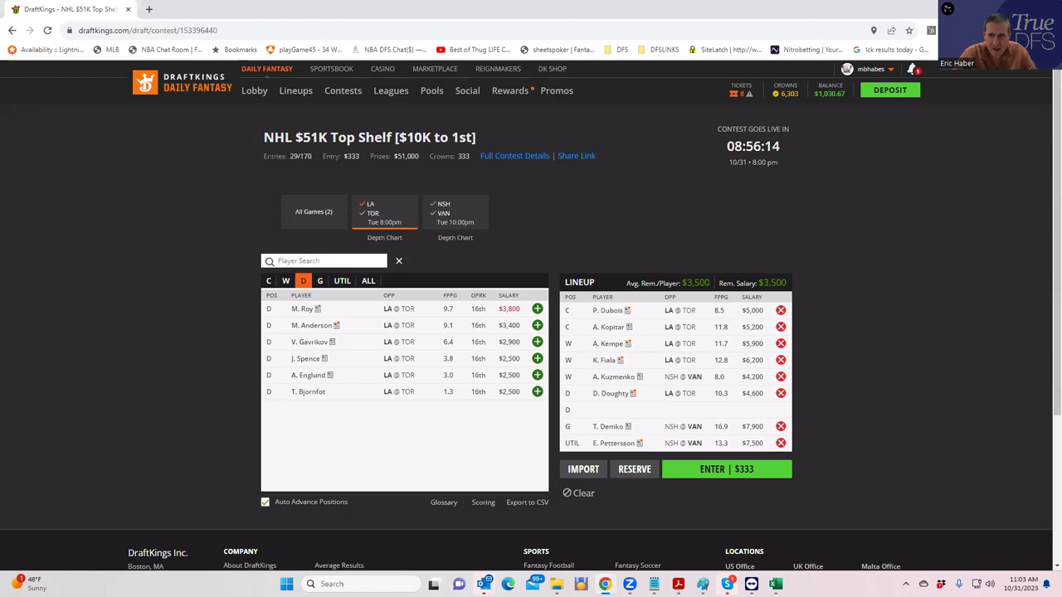
pyautogui.hotkey('alt', 'Tab')
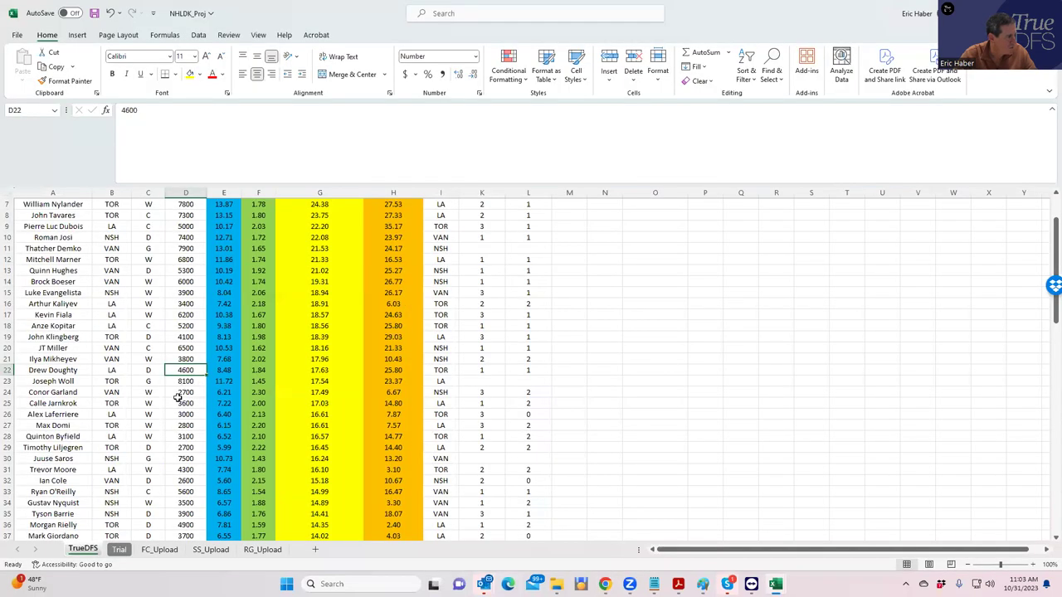
# Compare defensemen salaries: Liljegren 2700, Barrie 3900, Josi, Hughes and Klingberg 4100.
pyautogui.click(186, 446)
pyautogui.click(190, 514)
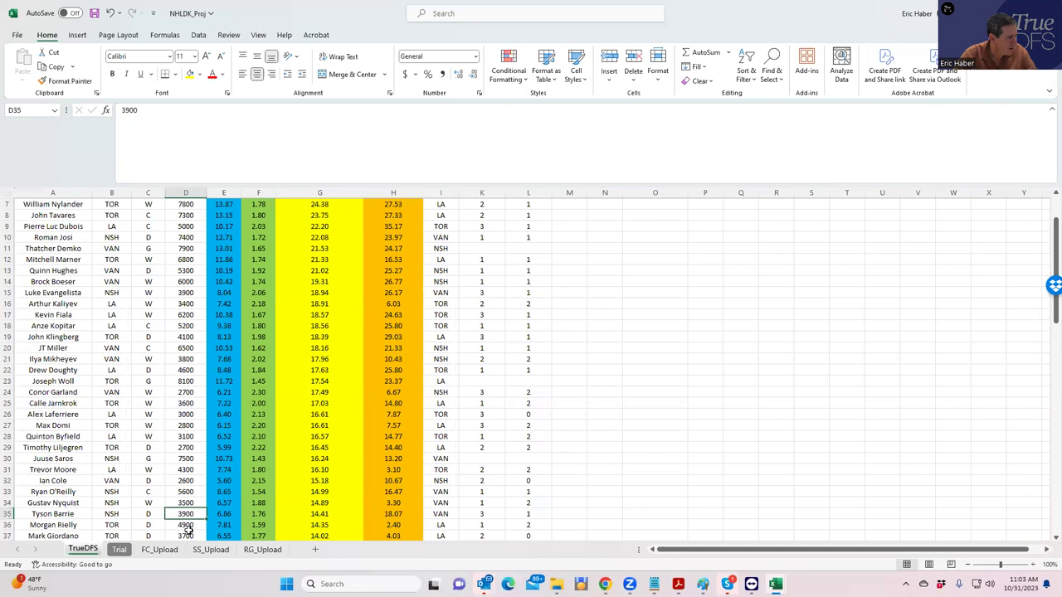
pyautogui.scroll(-1, 202, 527)
pyautogui.scroll(-2, 202, 514)
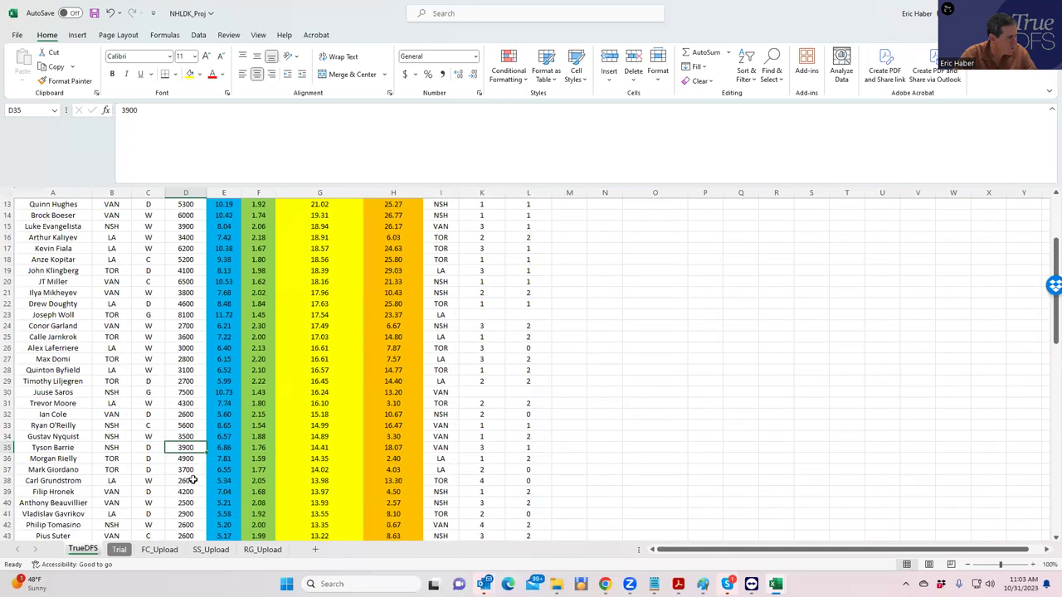
pyautogui.scroll(4, 194, 470)
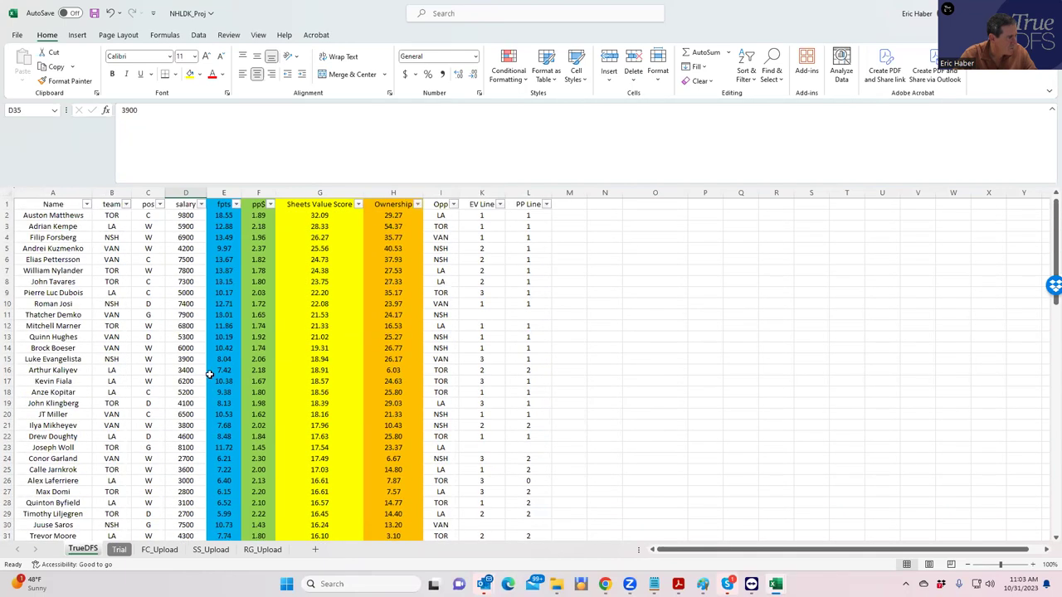
pyautogui.click(188, 304)
pyautogui.click(190, 336)
pyautogui.click(197, 404)
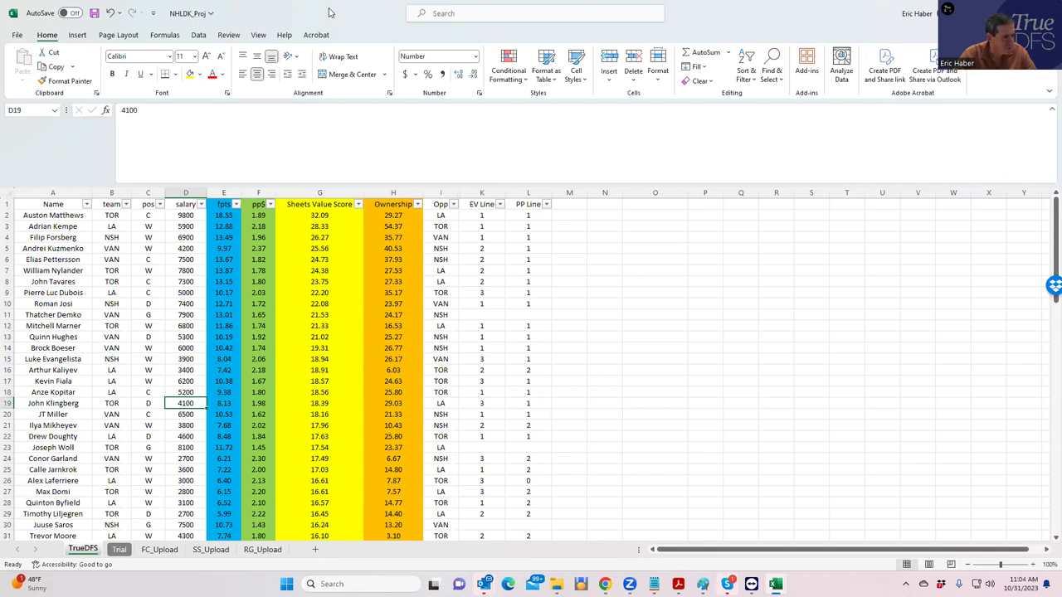
# Filter to TOR defensemen and add J. Klingberg to the remaining D slot.
pyautogui.hotkey('alt', 'Tab')
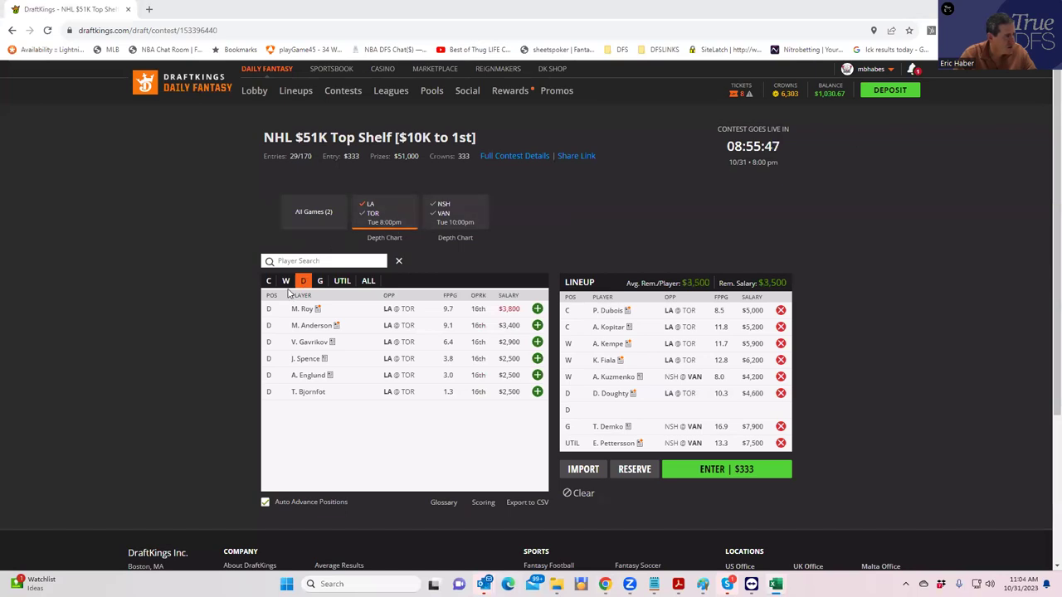
pyautogui.click(371, 206)
pyautogui.click(372, 214)
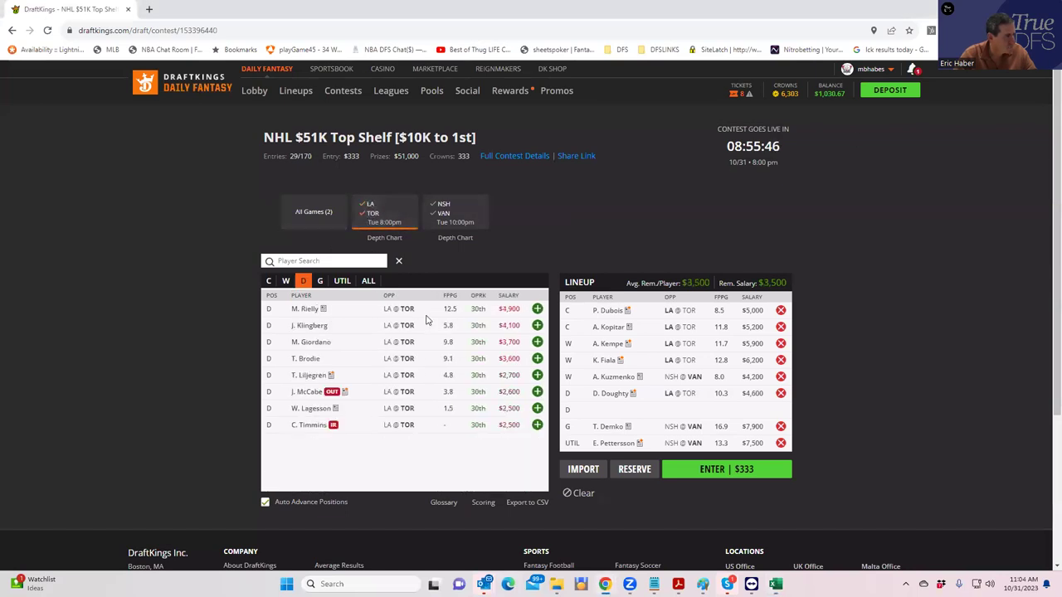
pyautogui.click(536, 326)
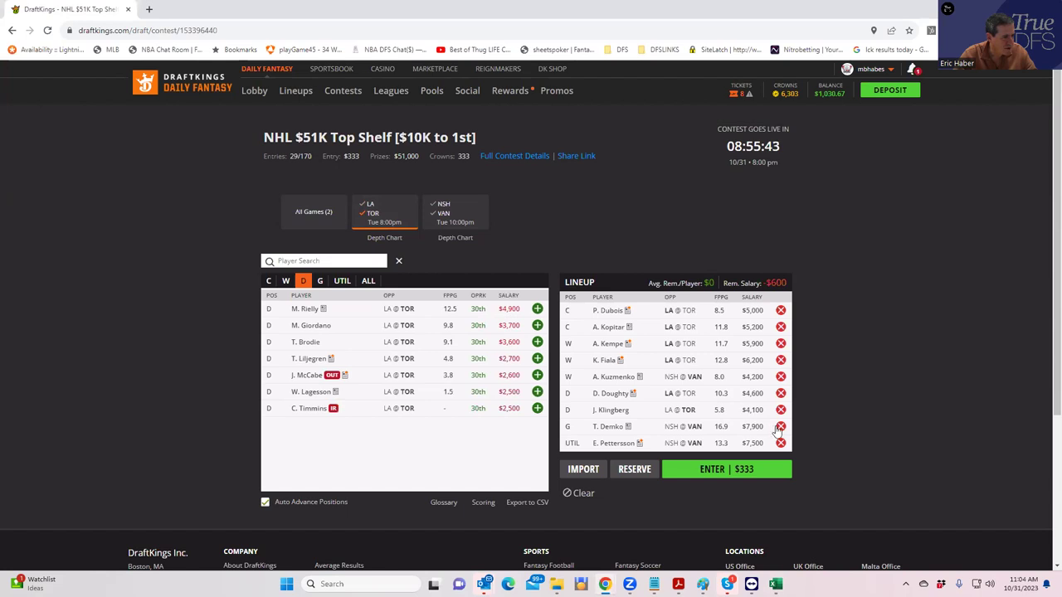
# Swap T. Demko for C. Talbot in goal and enter the full lineup into the contest.
pyautogui.click(375, 218)
pyautogui.click(320, 282)
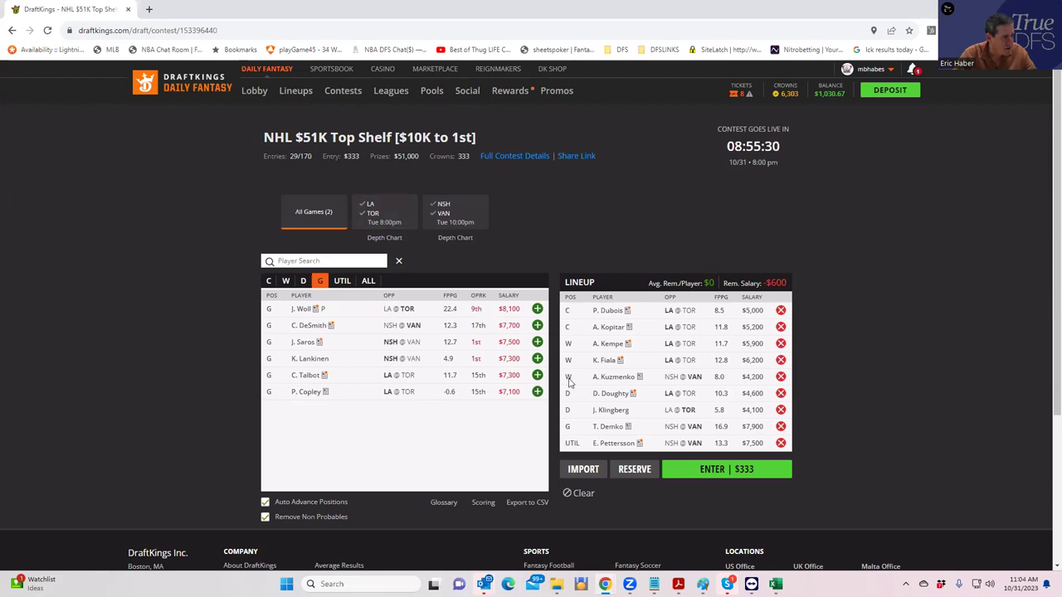
pyautogui.click(780, 427)
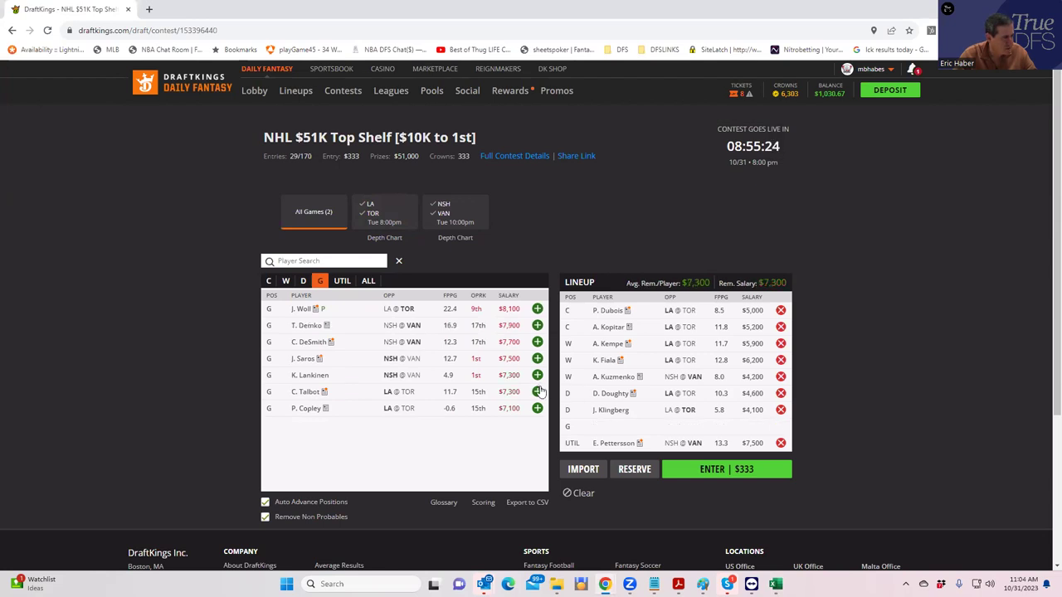
pyautogui.click(538, 392)
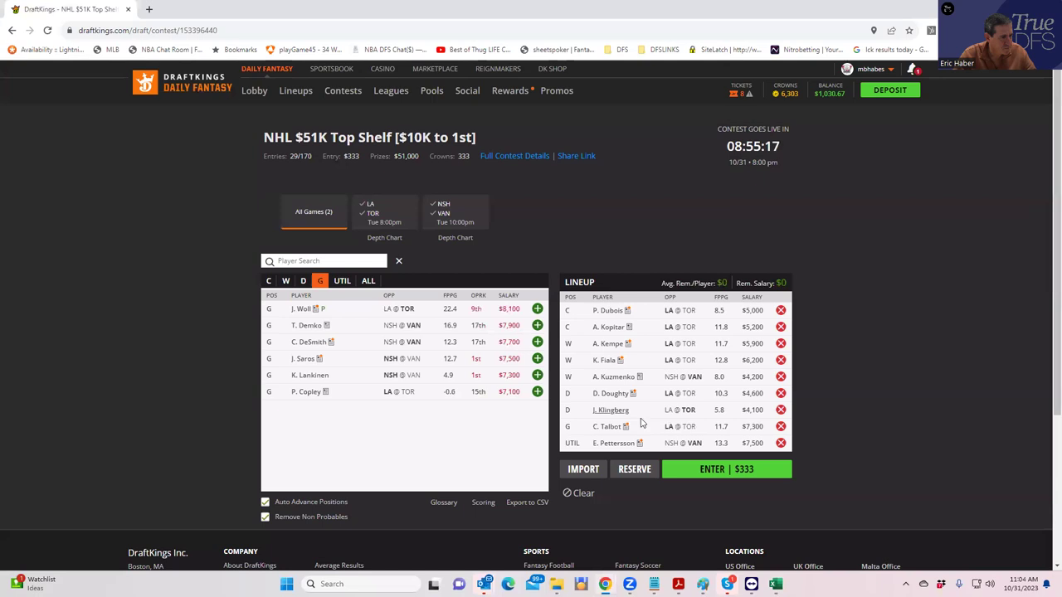
pyautogui.click(713, 477)
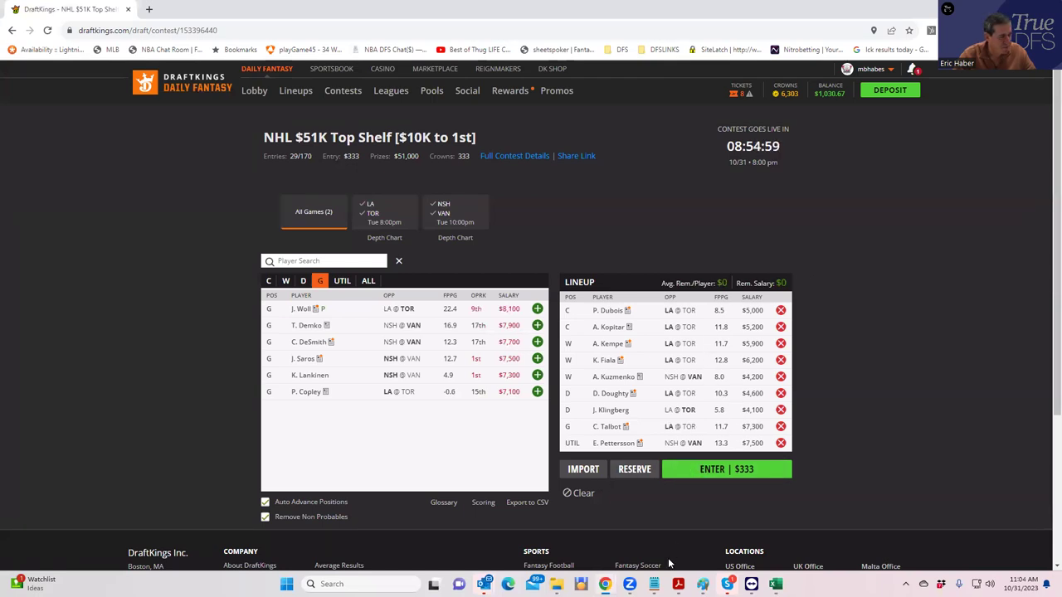
# Clear Talbot, Klingberg, Doughty, Kuzmenko, Fiala, Kempe, Kopitar and Dubois from the lineup.
pyautogui.click(780, 426)
pyautogui.click(780, 409)
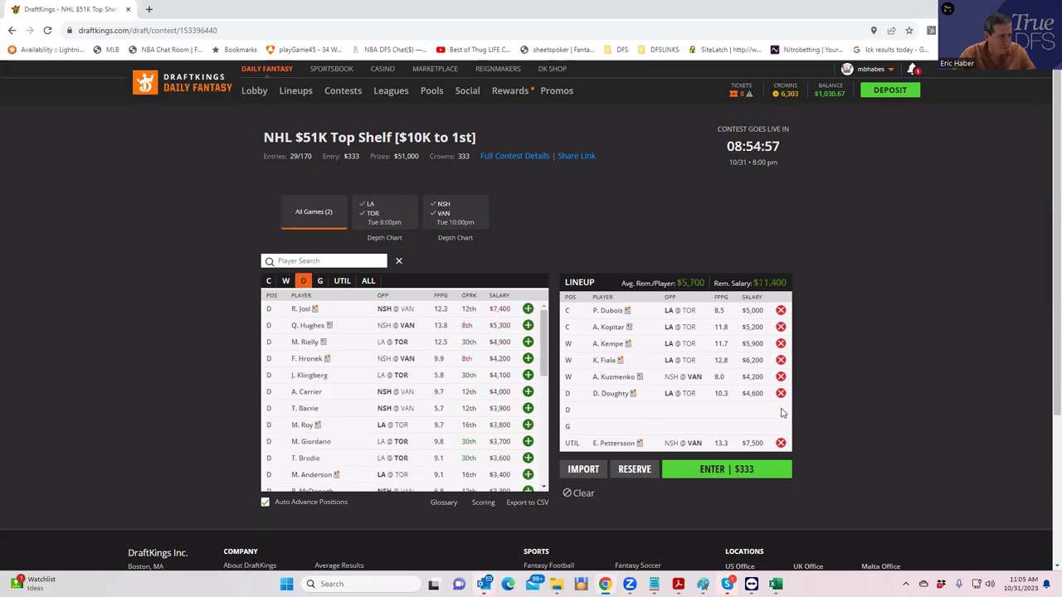
pyautogui.click(781, 394)
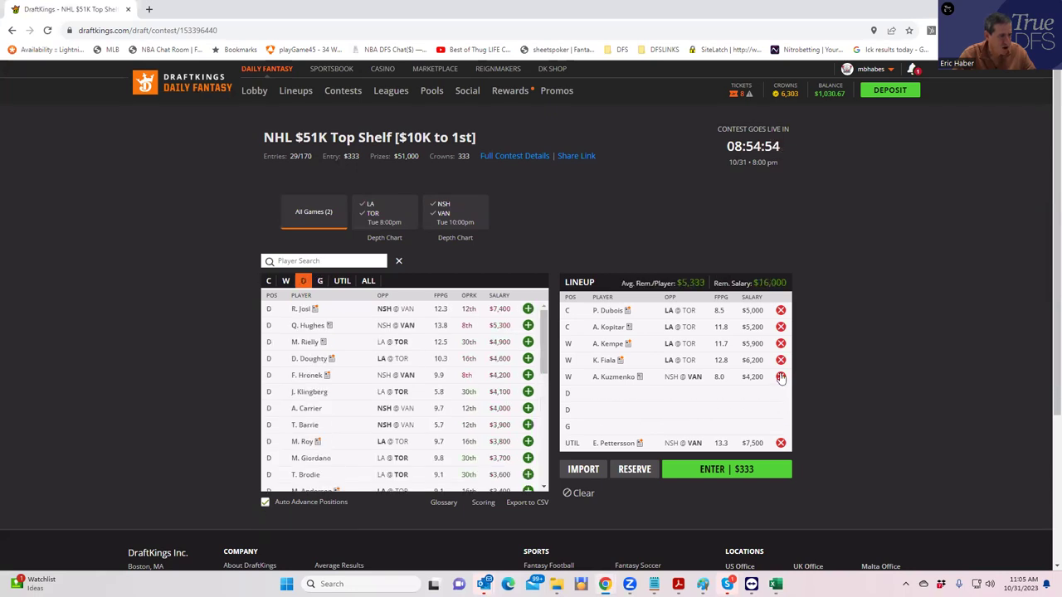
pyautogui.click(781, 376)
pyautogui.click(781, 360)
pyautogui.click(781, 344)
pyautogui.click(780, 326)
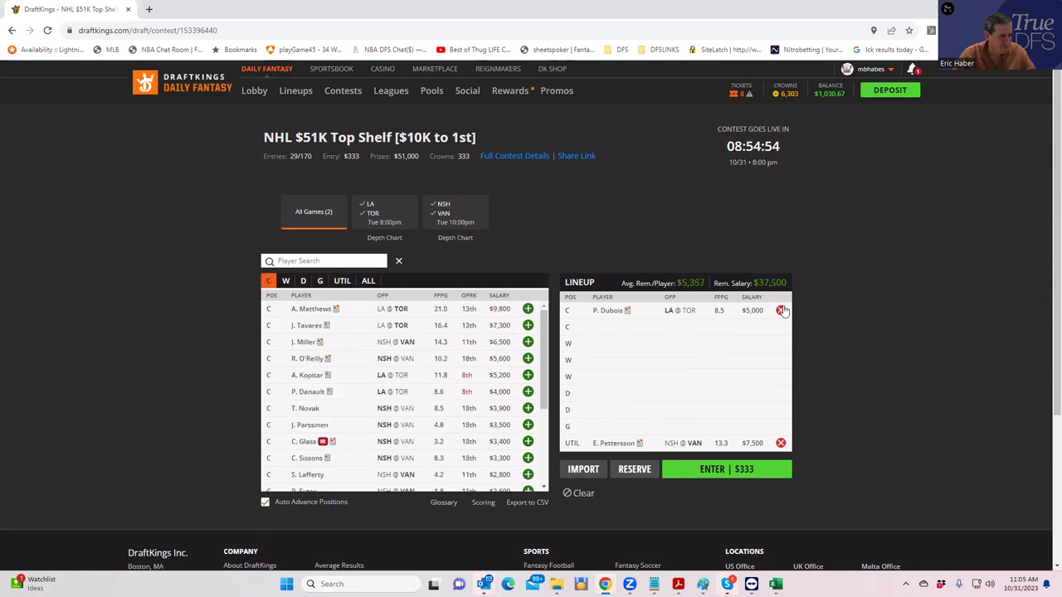
pyautogui.click(780, 310)
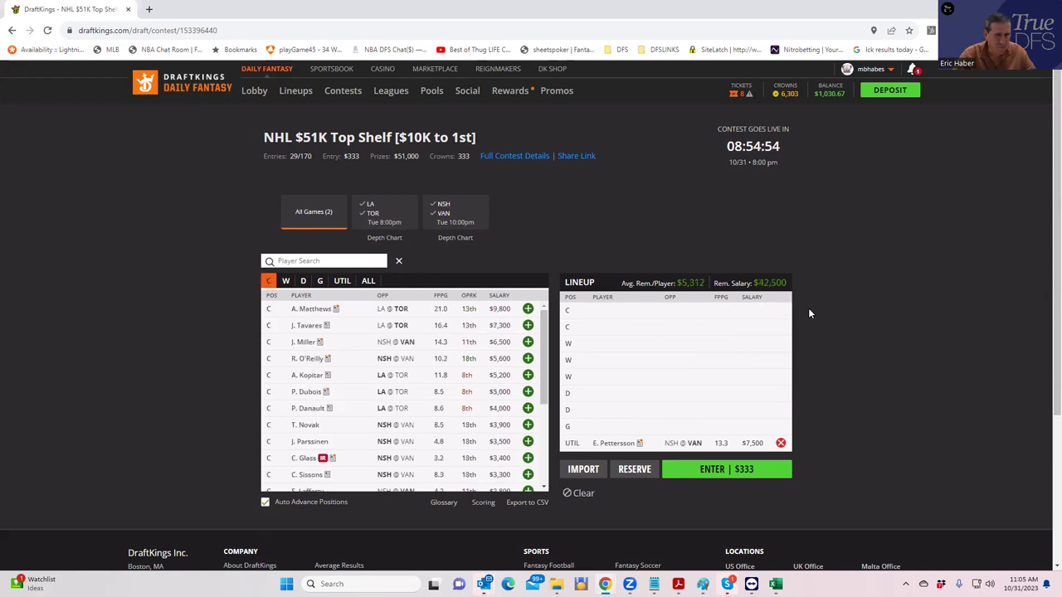
# From TOR players, add A. Matthews at center and M. Marner and W. Nylander at wing.
pyautogui.click(378, 220)
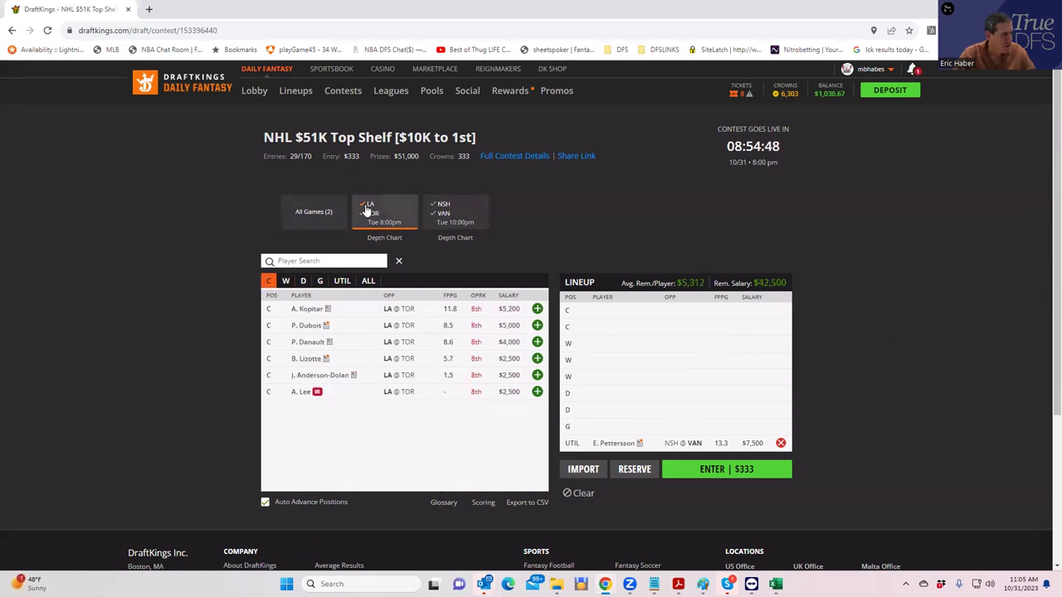
pyautogui.click(370, 204)
pyautogui.click(372, 213)
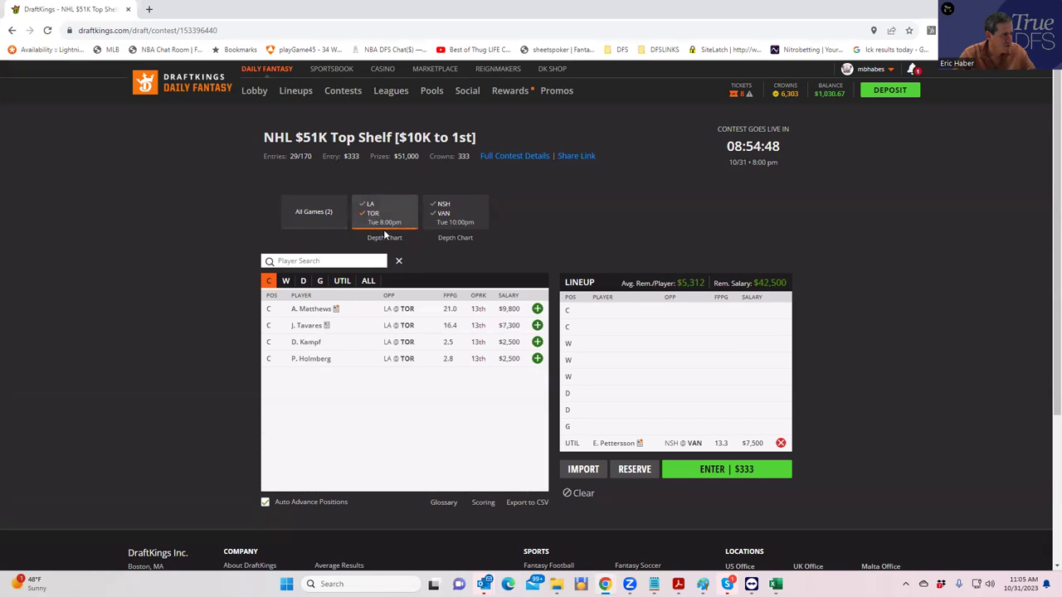
pyautogui.click(538, 309)
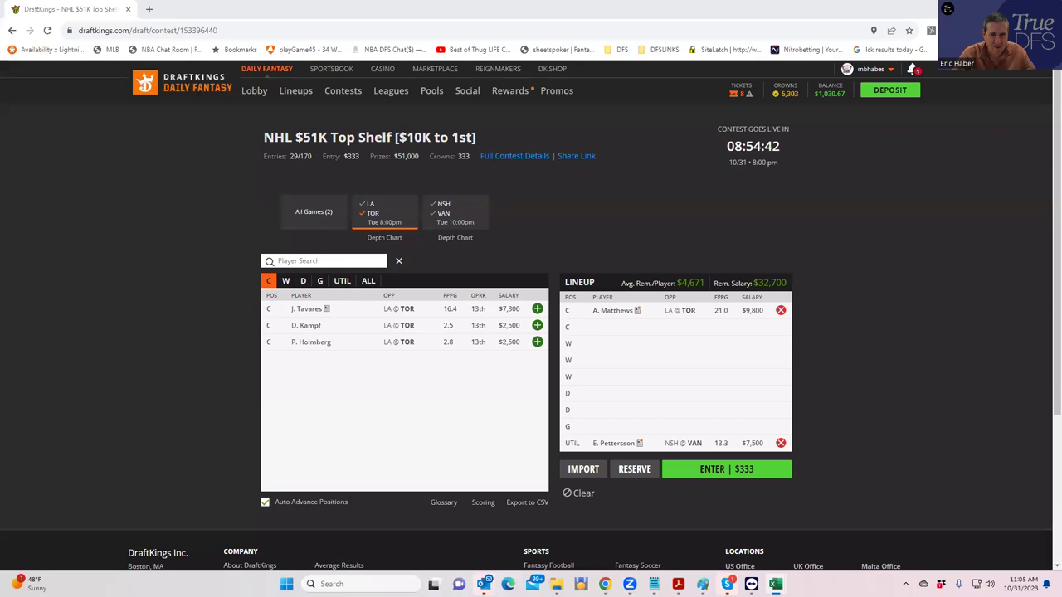
pyautogui.click(286, 281)
pyautogui.click(537, 325)
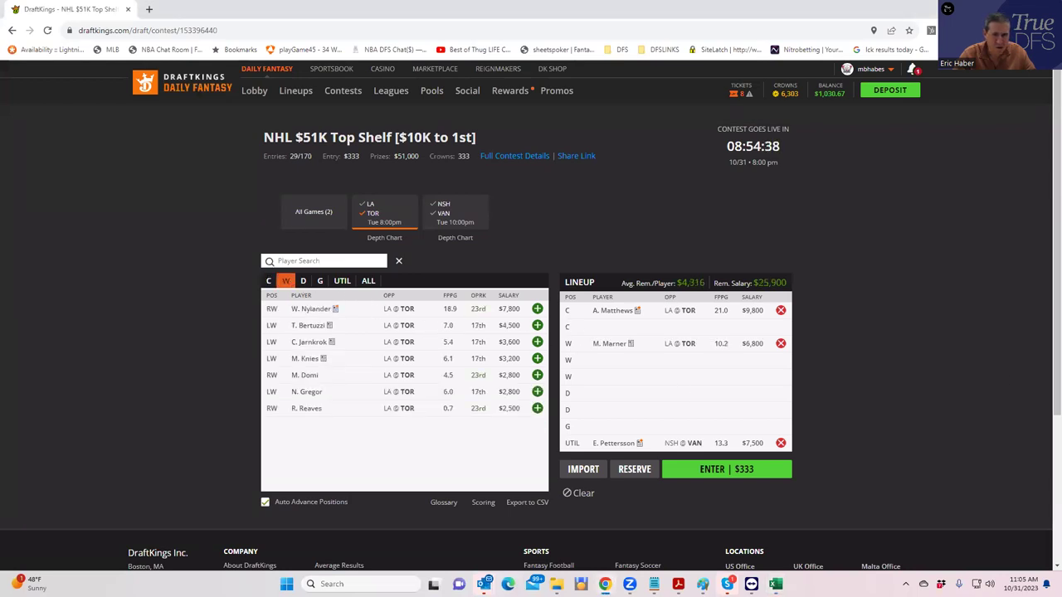
pyautogui.click(537, 309)
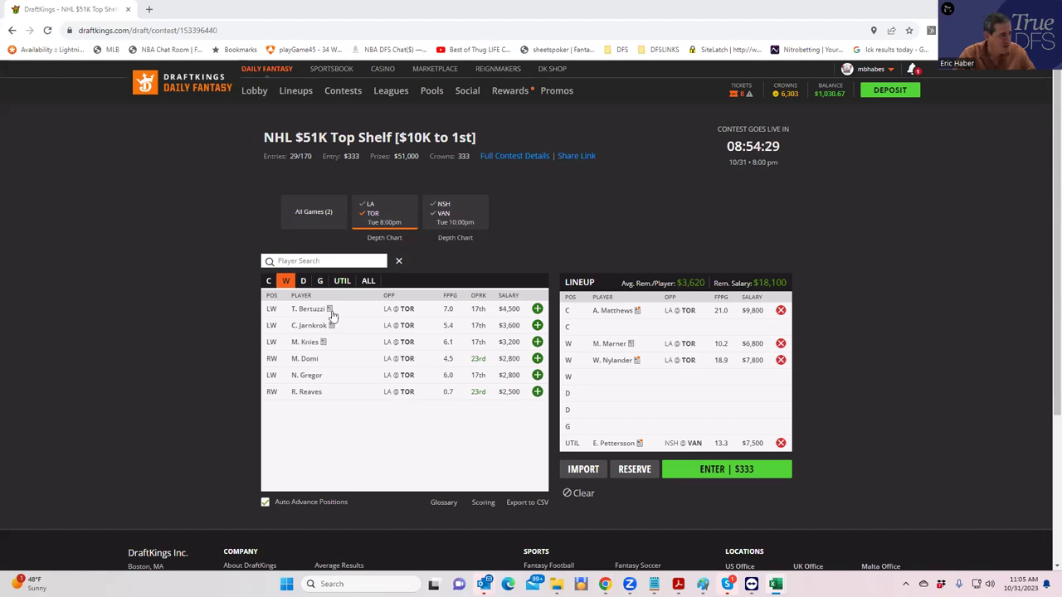
# Search 'kuz' to add A. Kuzmenko at wing, then put C. Talbot in goal.
pyautogui.click(366, 218)
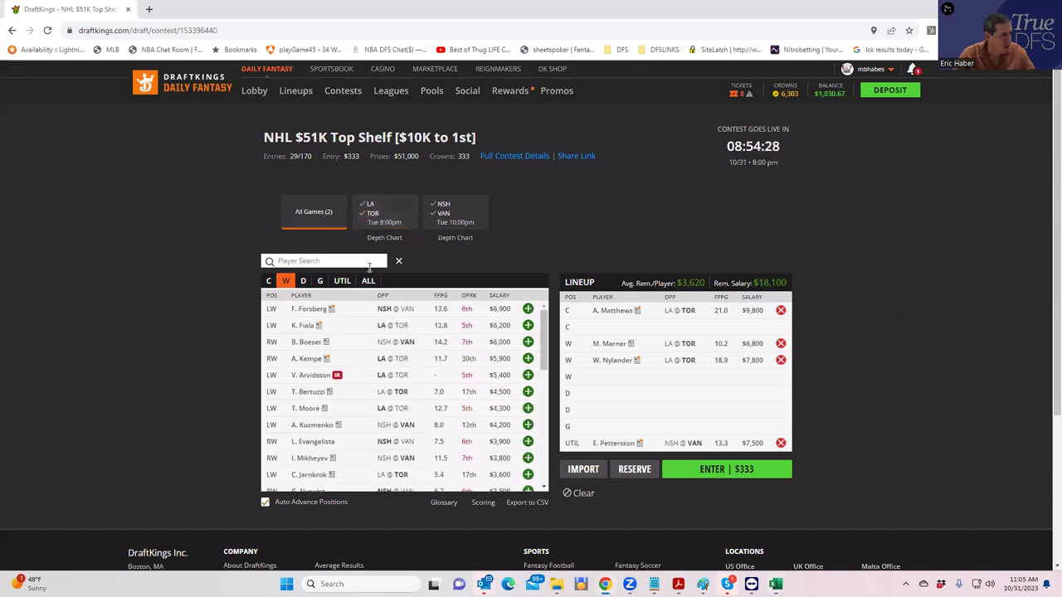
pyautogui.click(305, 258)
pyautogui.write('kuz')
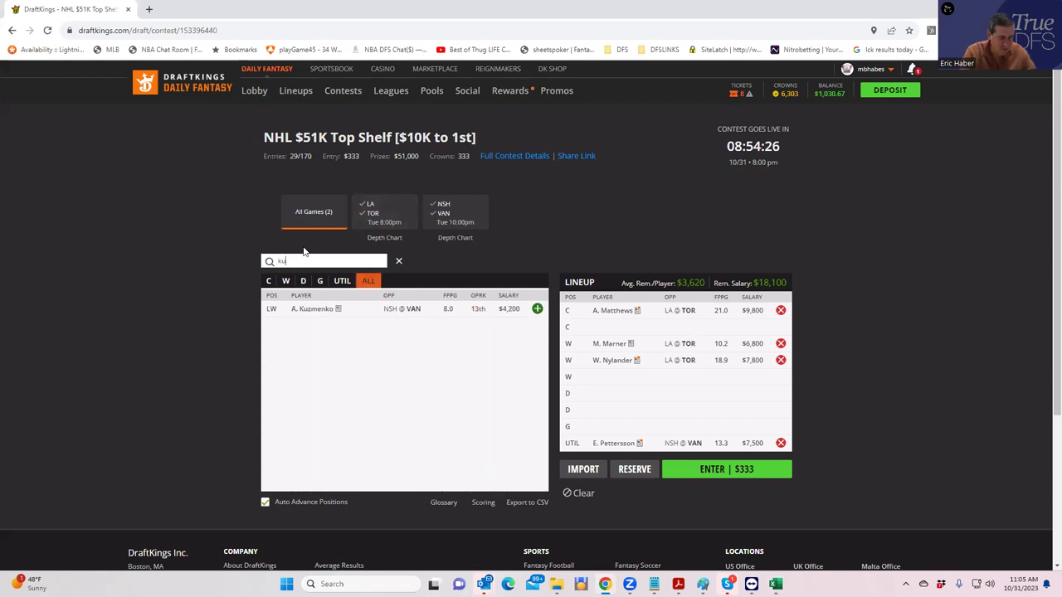
pyautogui.click(537, 309)
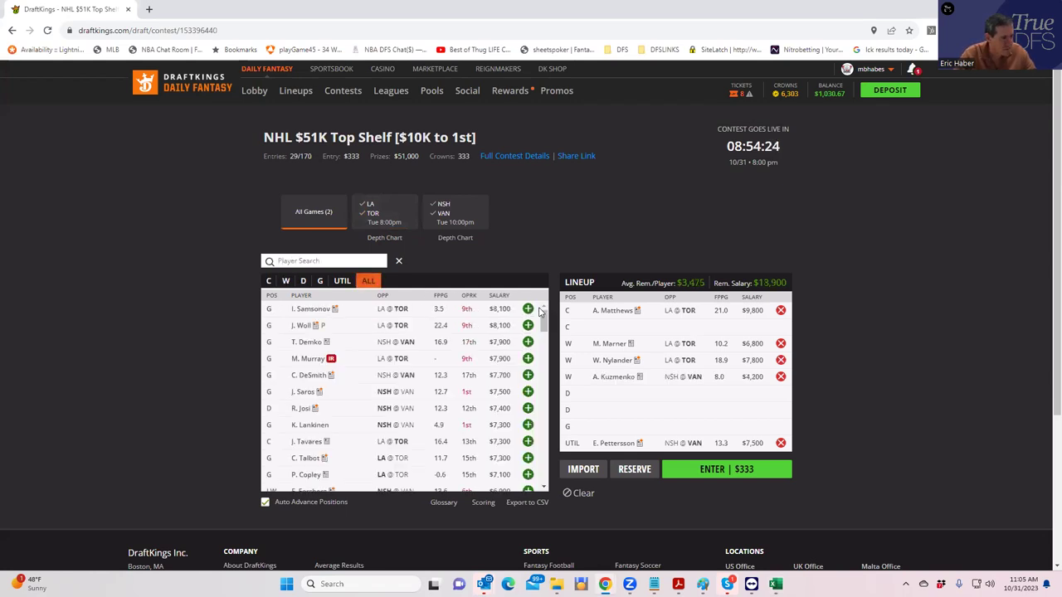
pyautogui.click(319, 282)
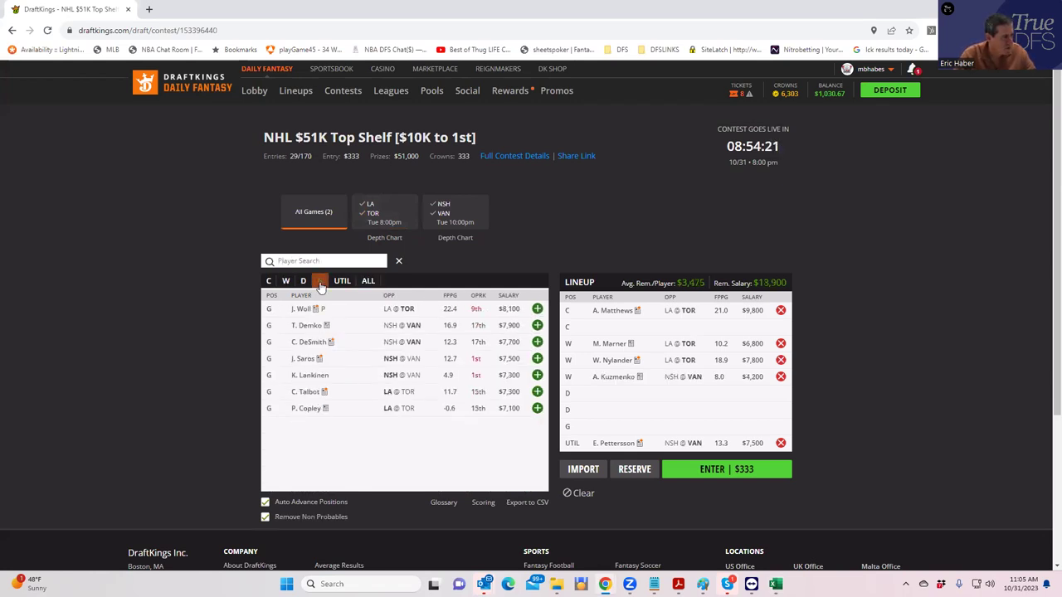
pyautogui.click(536, 391)
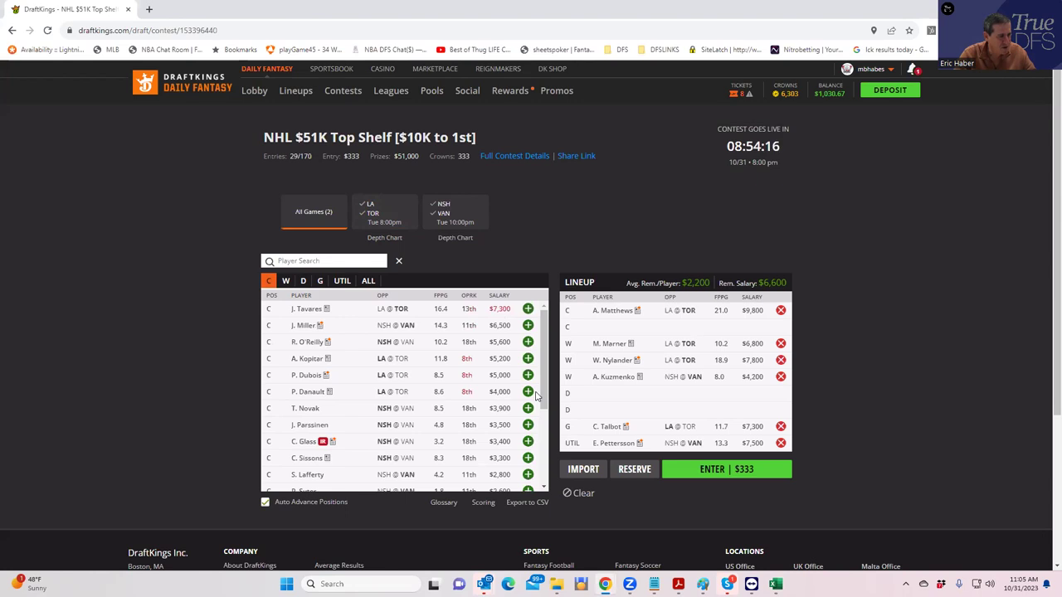
# Remove E. Pettersson from UTIL and add J. Klingberg at defense from the LA–TOR game.
pyautogui.click(780, 443)
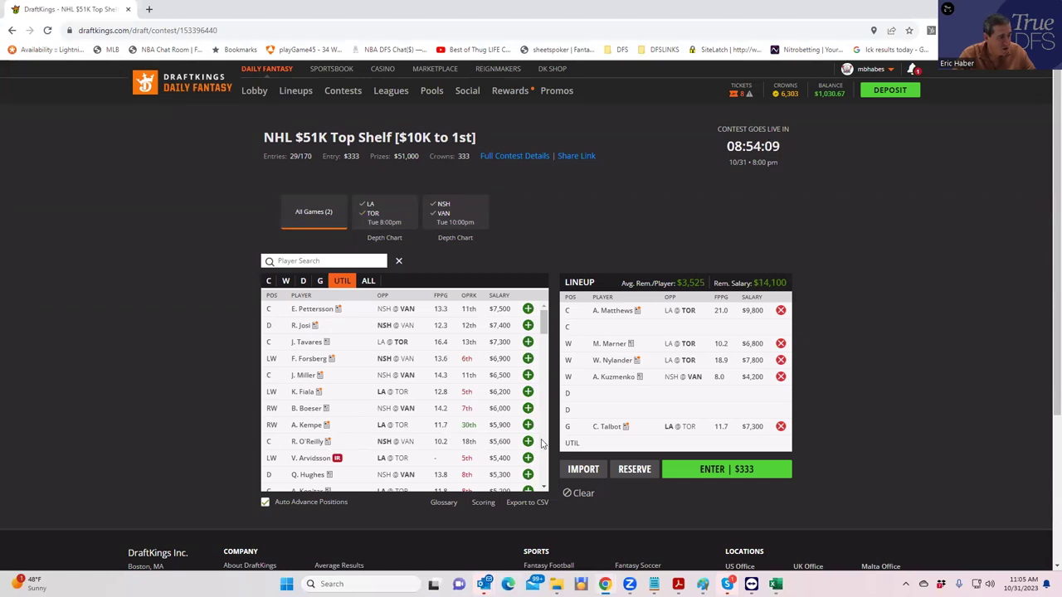
pyautogui.click(304, 281)
pyautogui.click(366, 222)
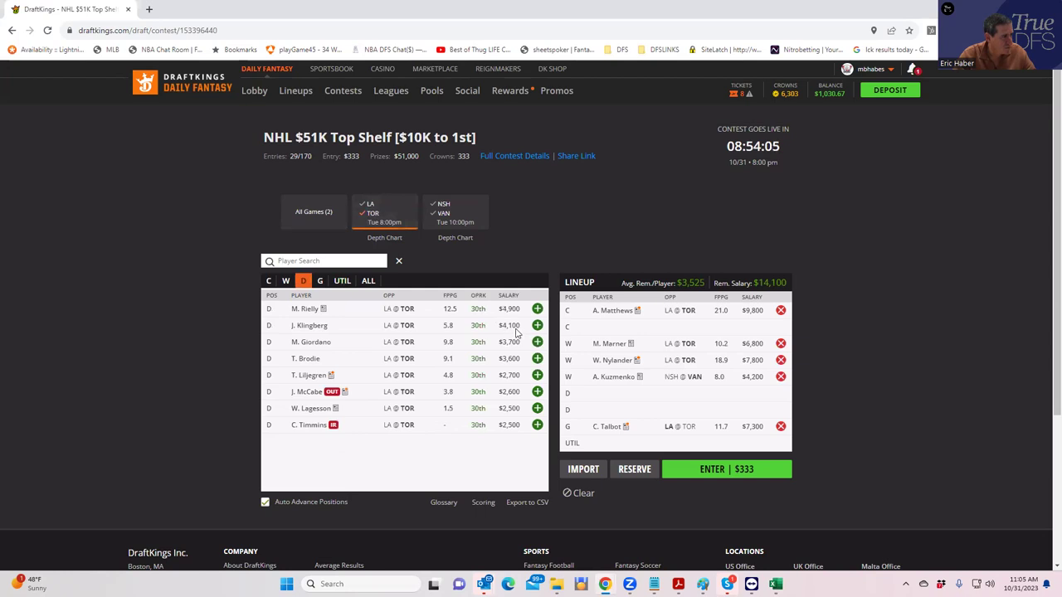
pyautogui.click(365, 238)
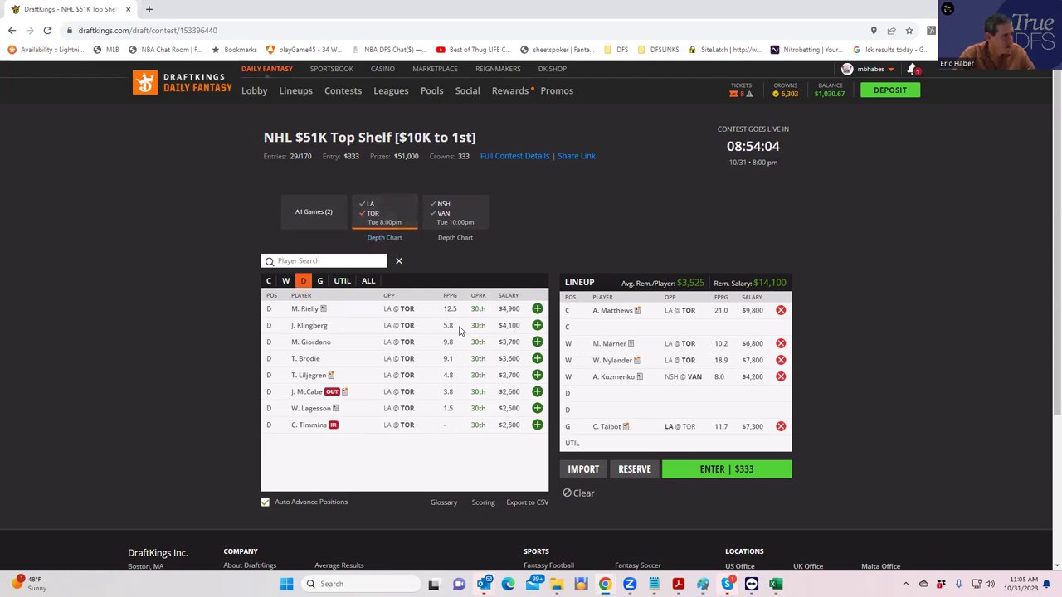
pyautogui.click(537, 325)
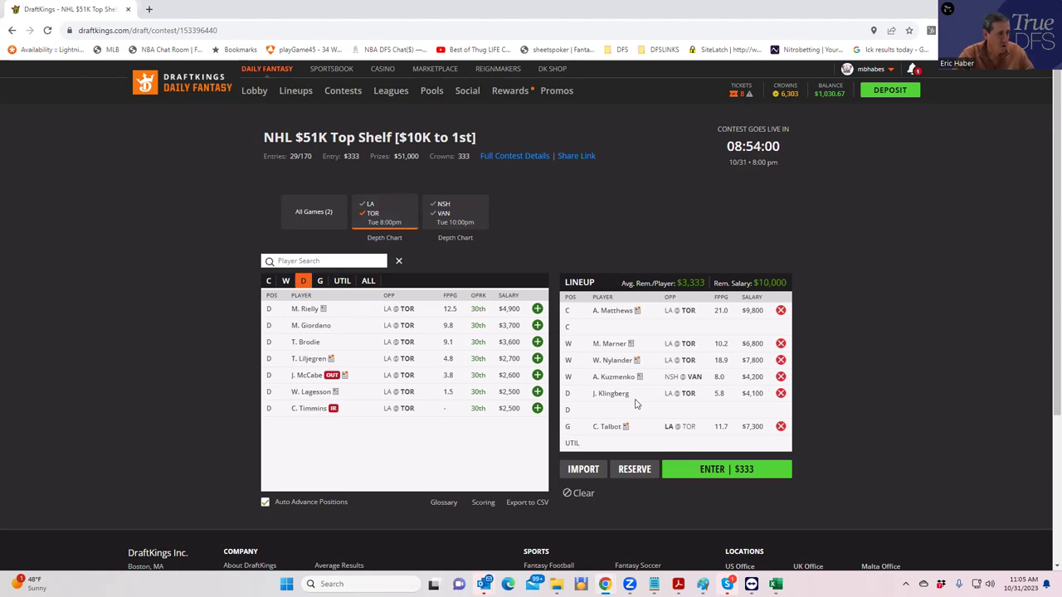
# Show both games' centers and add P. Dubois ($5,000) to the empty center slot.
pyautogui.click(373, 217)
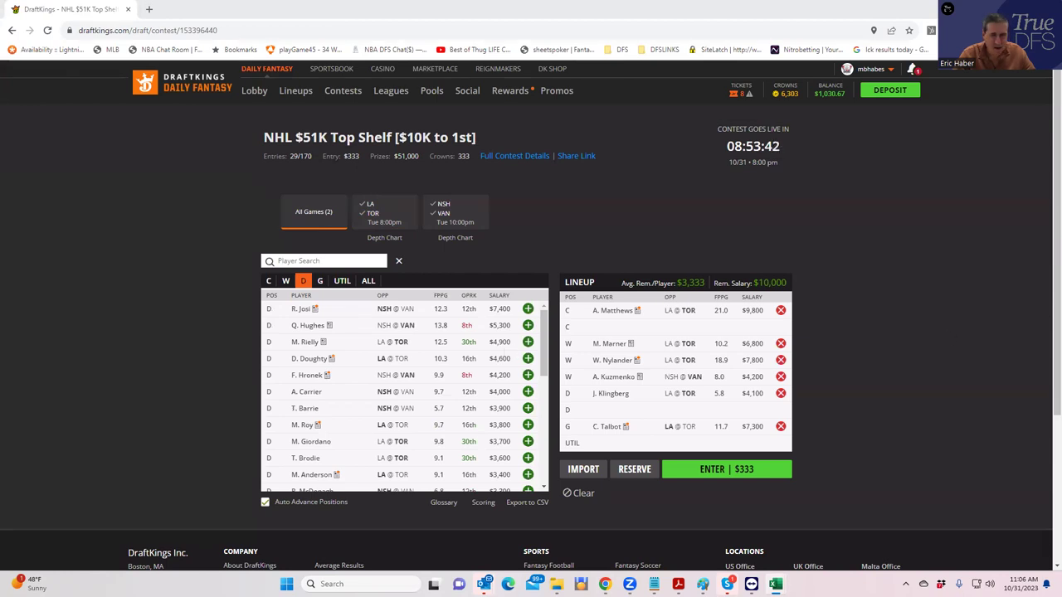
pyautogui.click(268, 282)
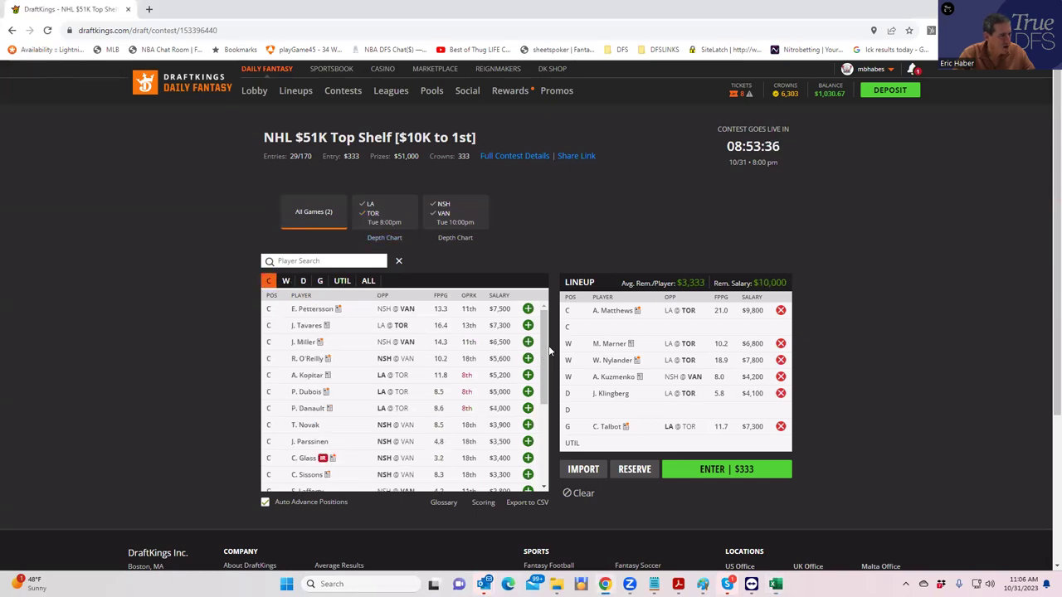
pyautogui.click(527, 392)
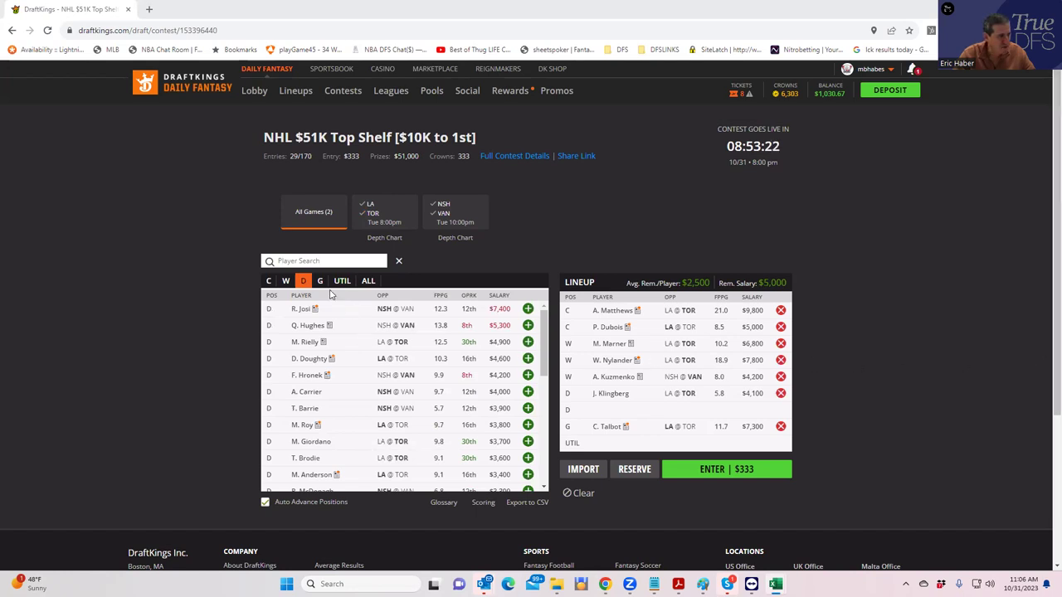
# Search 'spenc' and 'smi' to add J. Spence at D and C. Smith at UTIL.
pyautogui.click(297, 260)
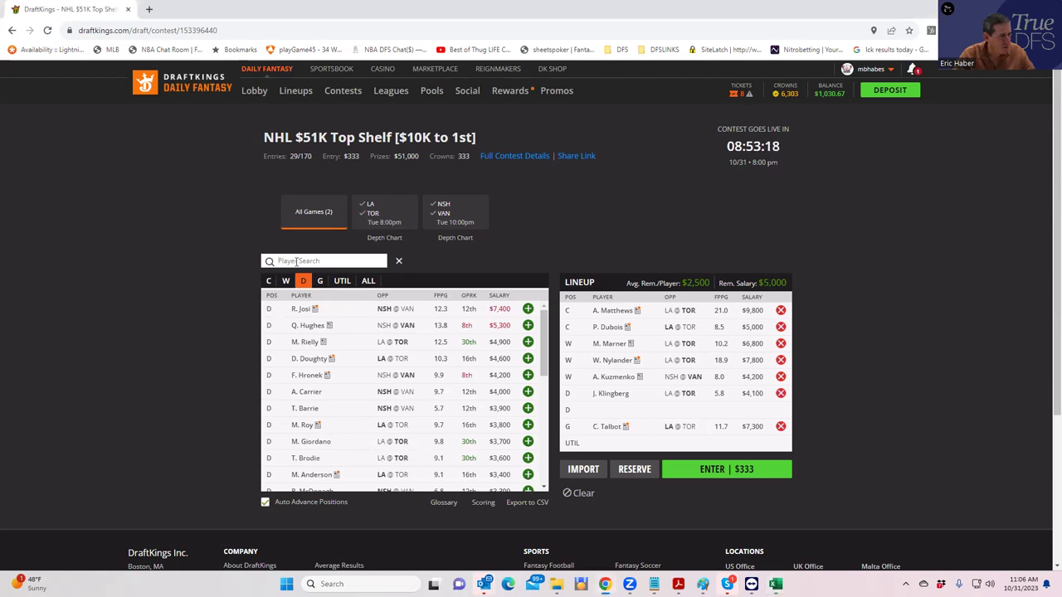
pyautogui.write('spenc')
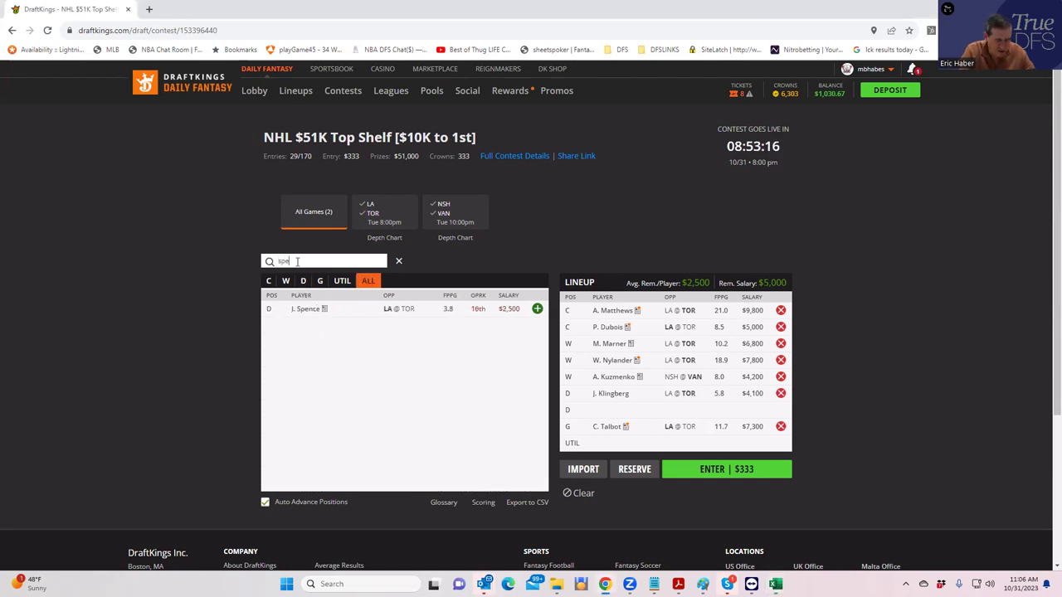
pyautogui.click(537, 309)
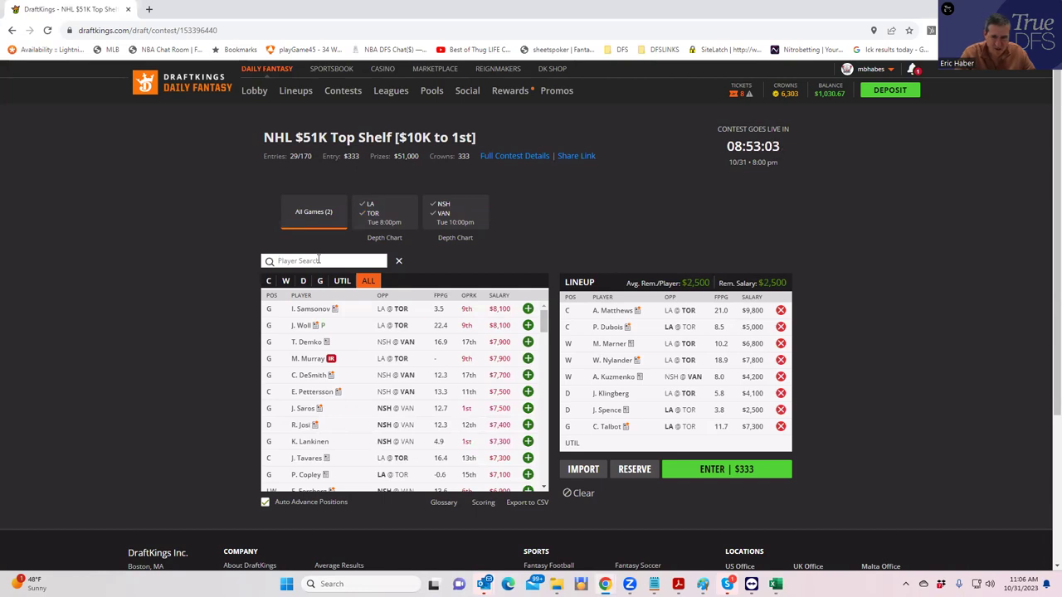
pyautogui.write('smi')
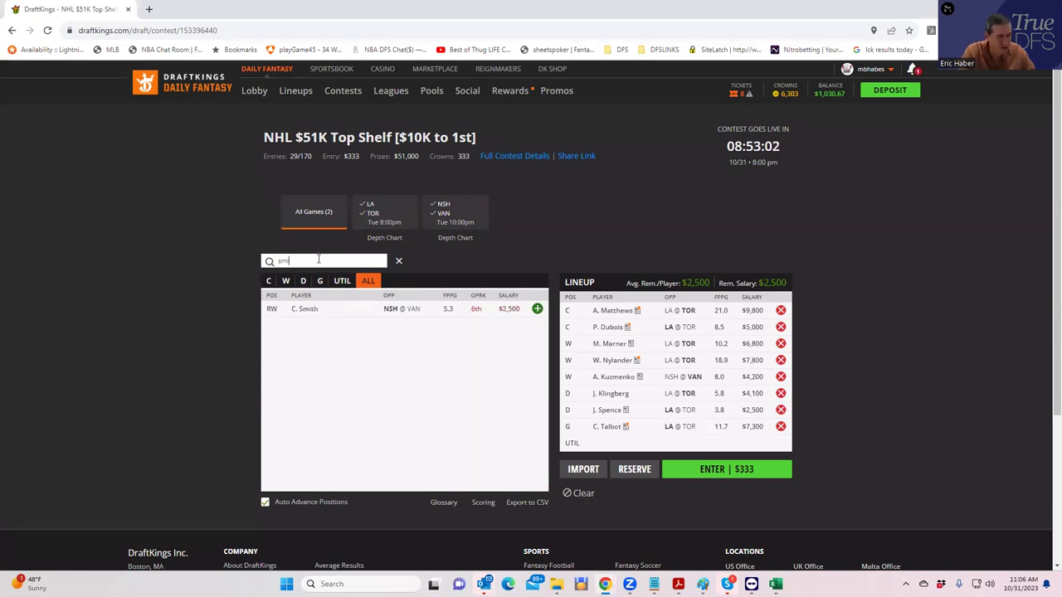
pyautogui.click(537, 309)
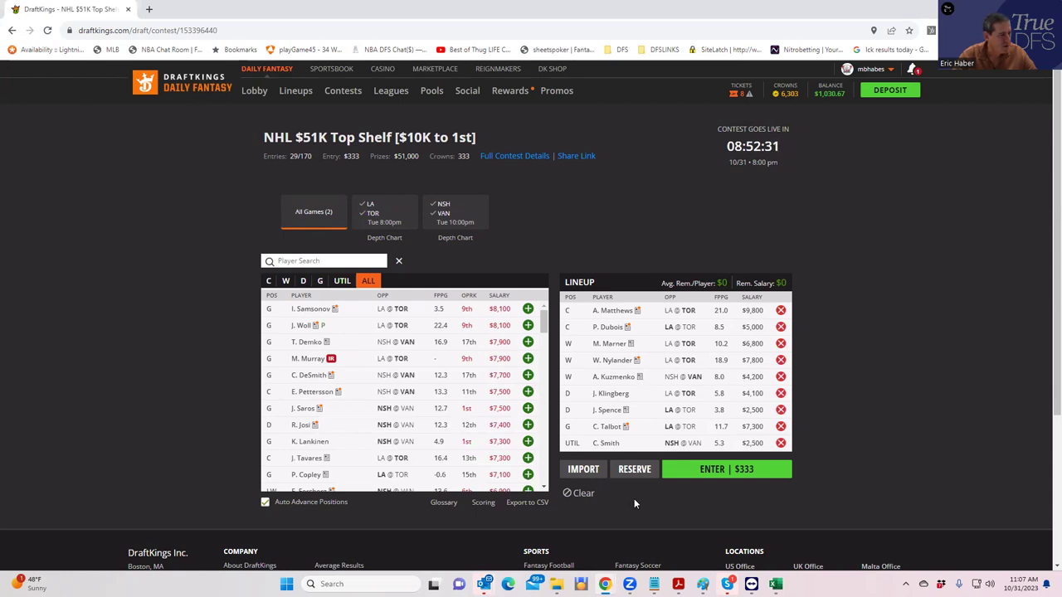
# Upload the KrugNHL NHLDK_Sim CSV as custom projections without saving it as a named source.
pyautogui.moveTo(605, 584)
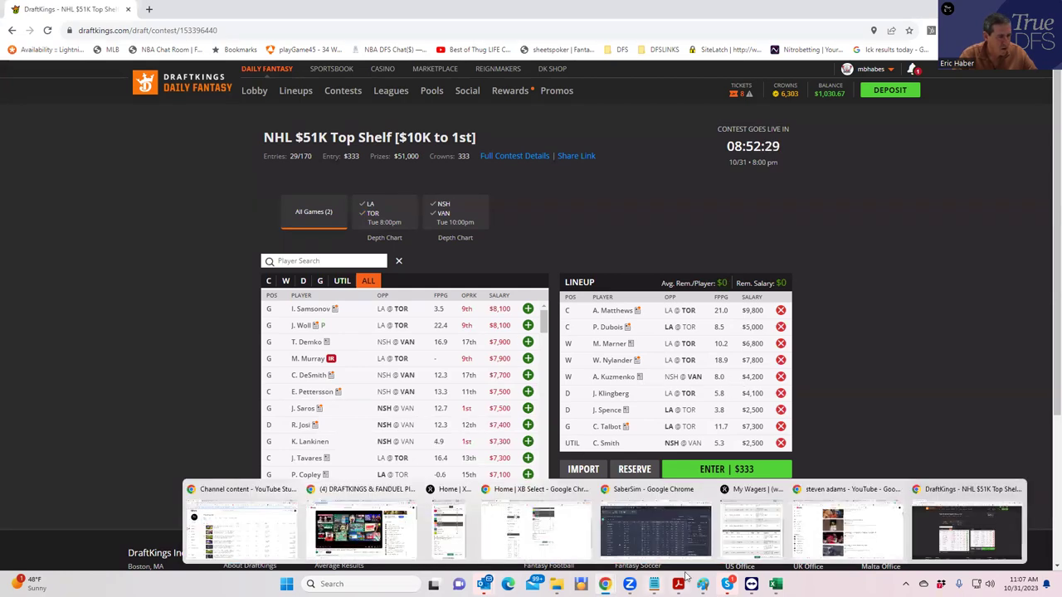
pyautogui.click(656, 548)
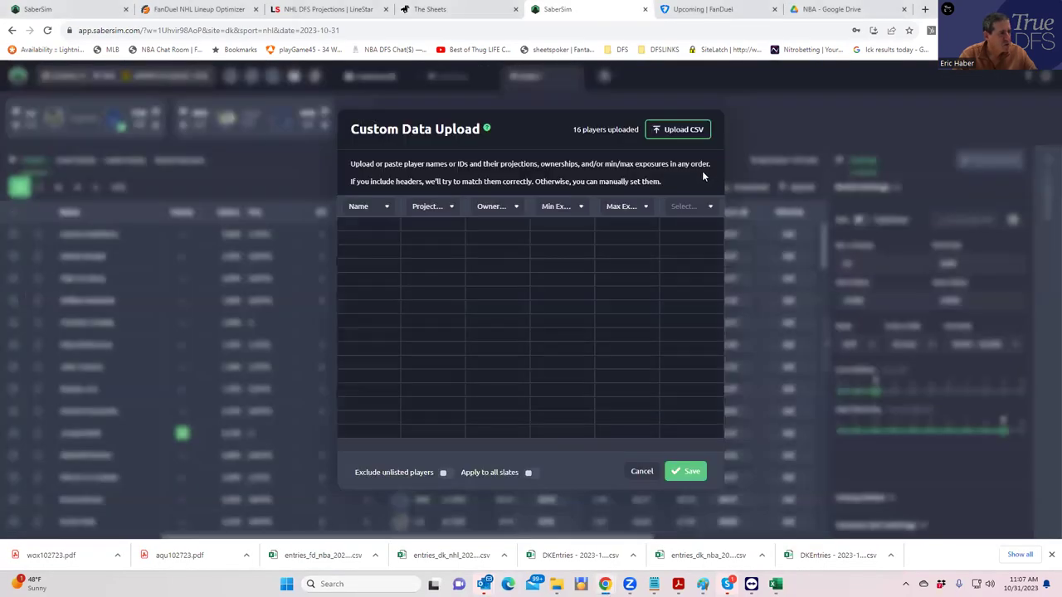
pyautogui.click(796, 186)
pyautogui.click(674, 133)
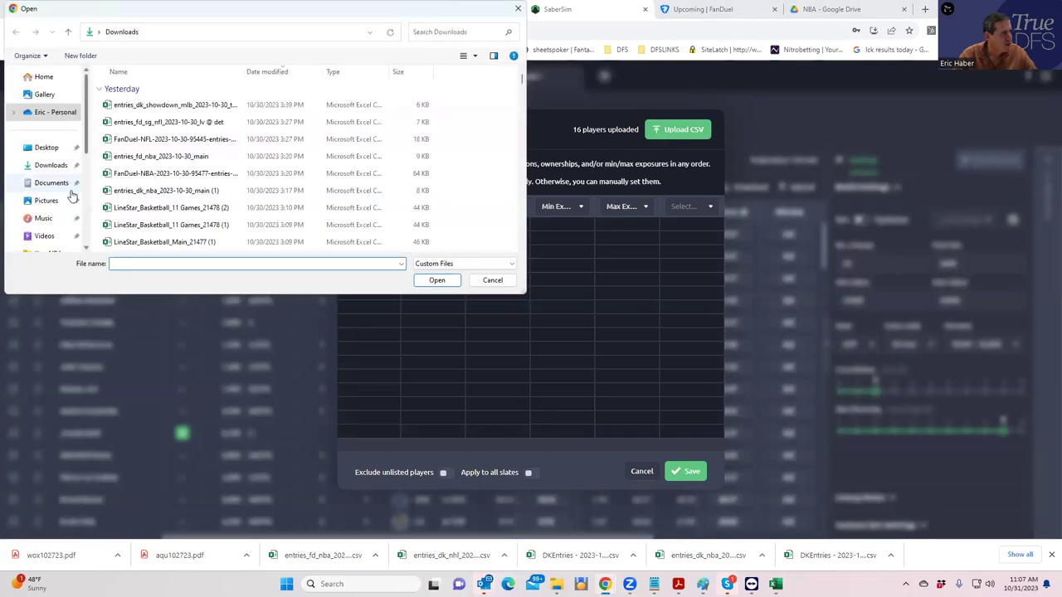
pyautogui.scroll(-3, 58, 199)
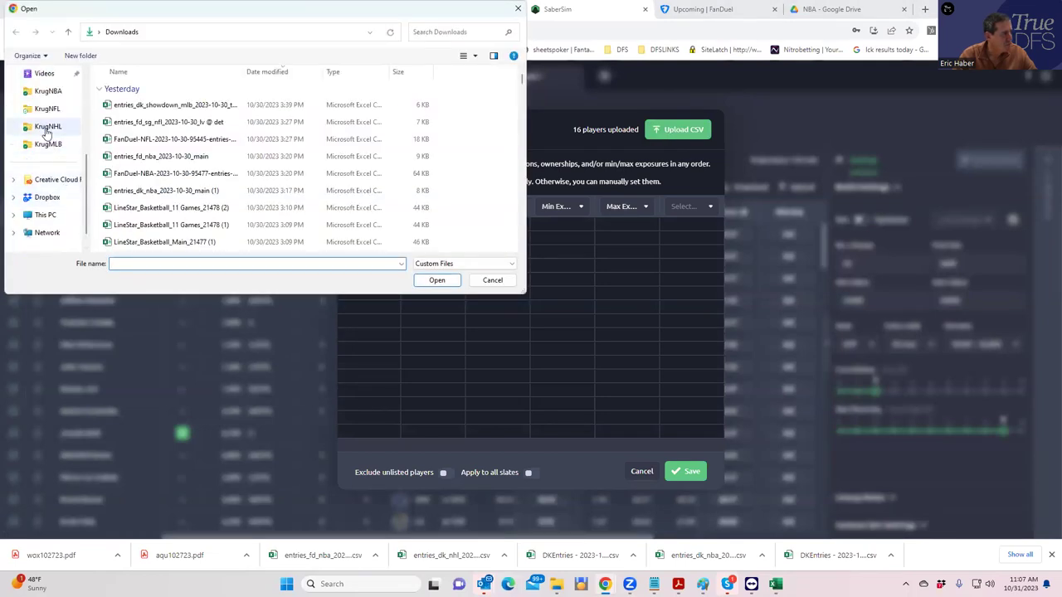
pyautogui.click(48, 129)
pyautogui.click(133, 89)
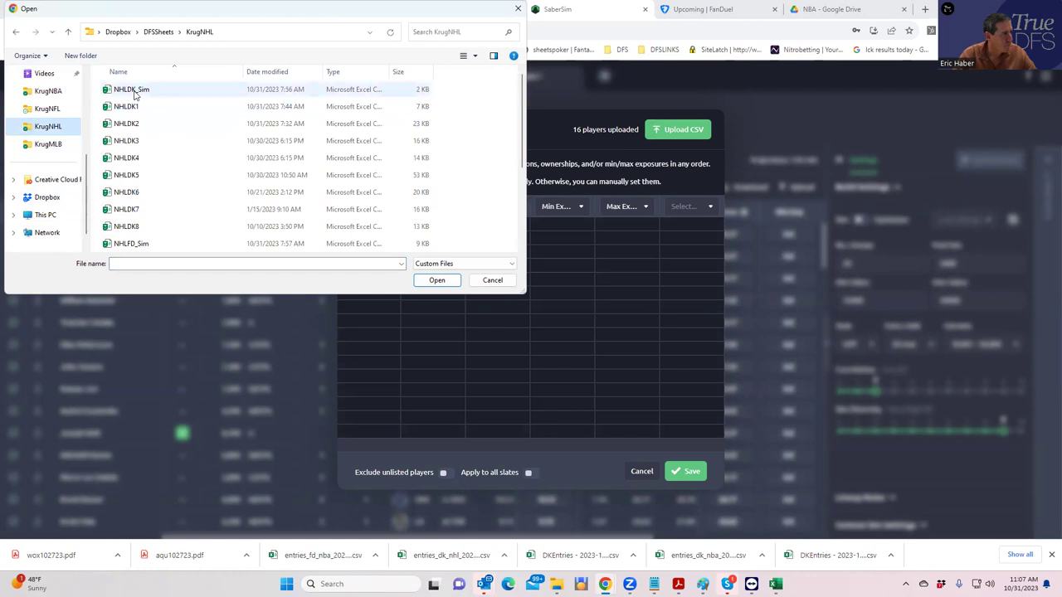
pyautogui.click(436, 280)
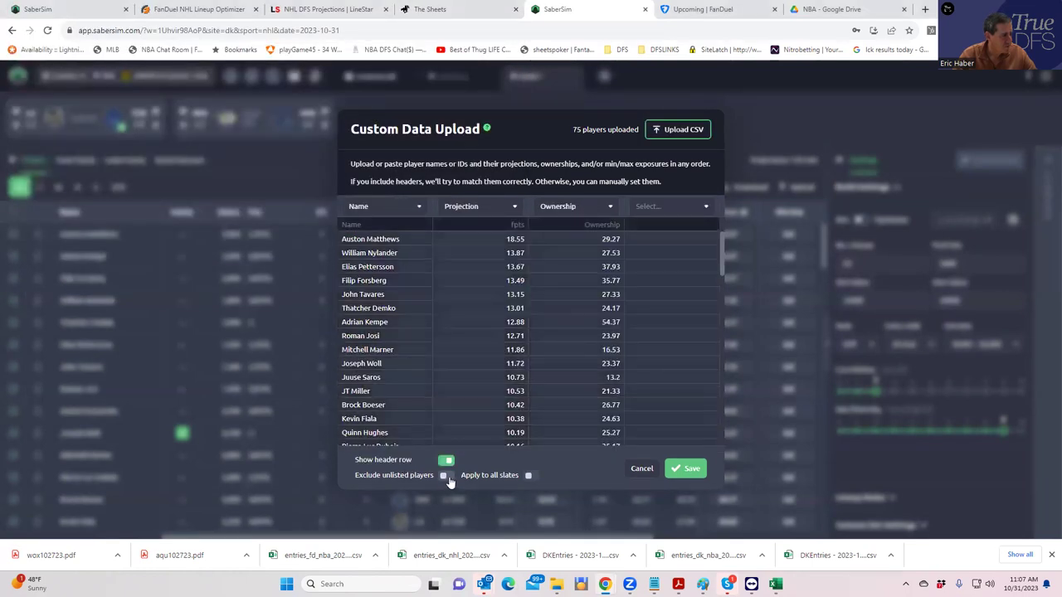
pyautogui.click(685, 469)
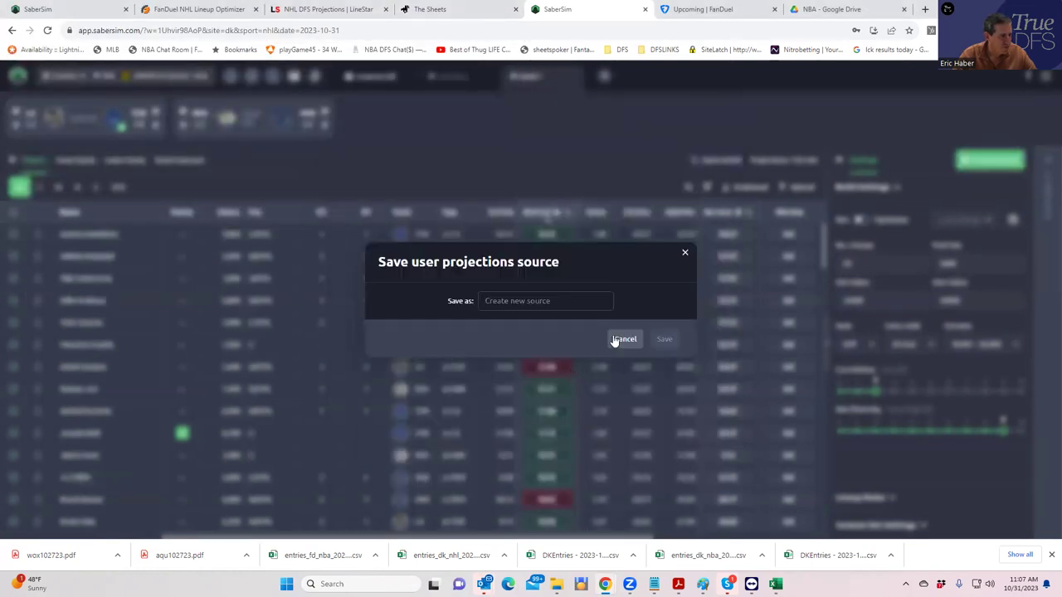
pyautogui.click(624, 339)
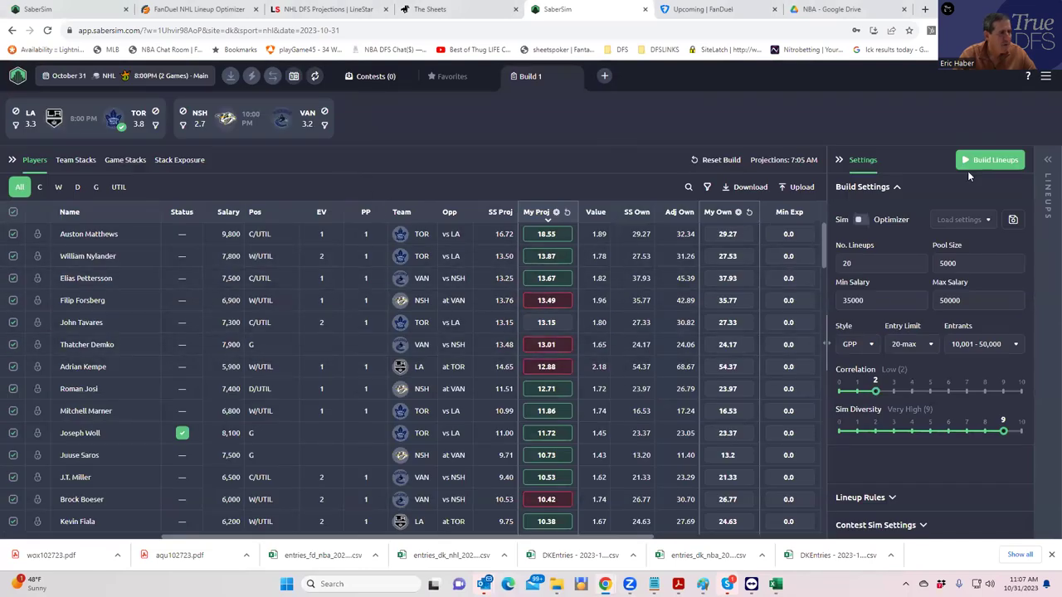
# Set the number of lineups to 50 and start the build.
pyautogui.doubleClick(828, 261)
pyautogui.write('50')
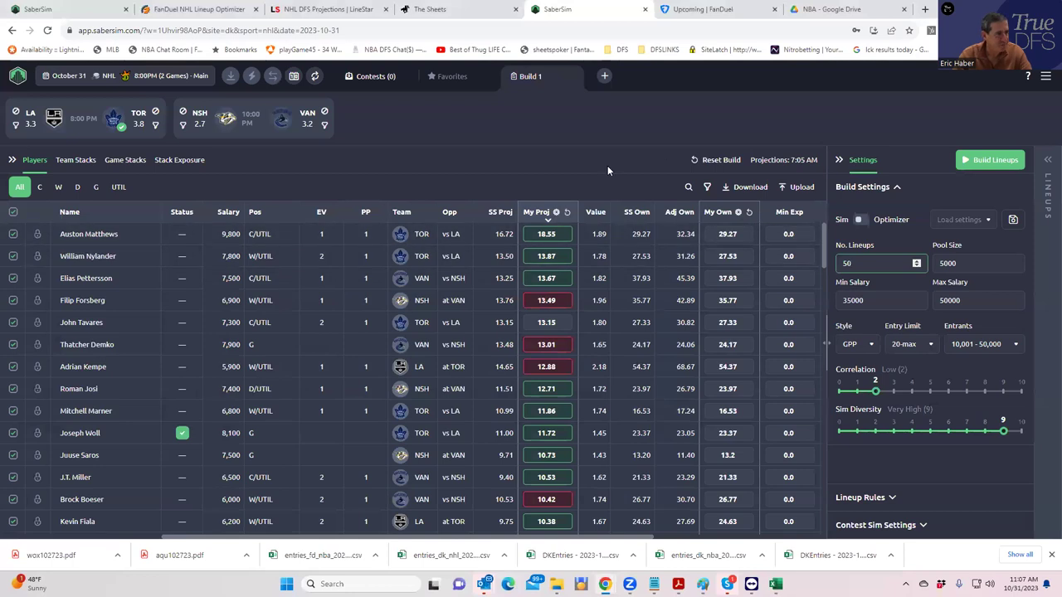
pyautogui.click(996, 160)
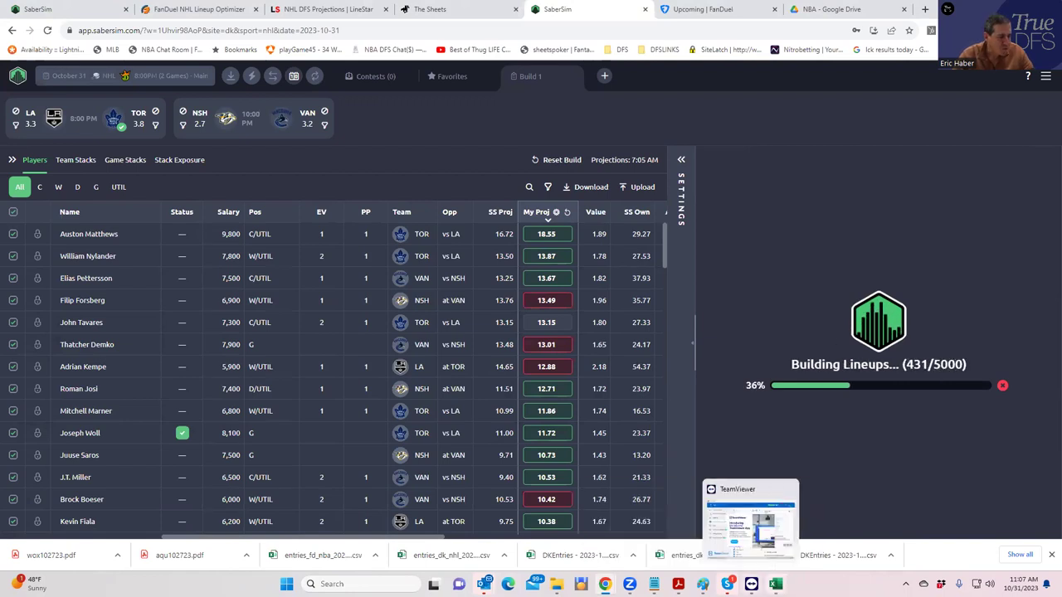
# Sort NHLDK_Stacks teams by raw stack, largest first, and check the VAN, LA and NSH values.
pyautogui.moveTo(775, 583)
pyautogui.click(931, 535)
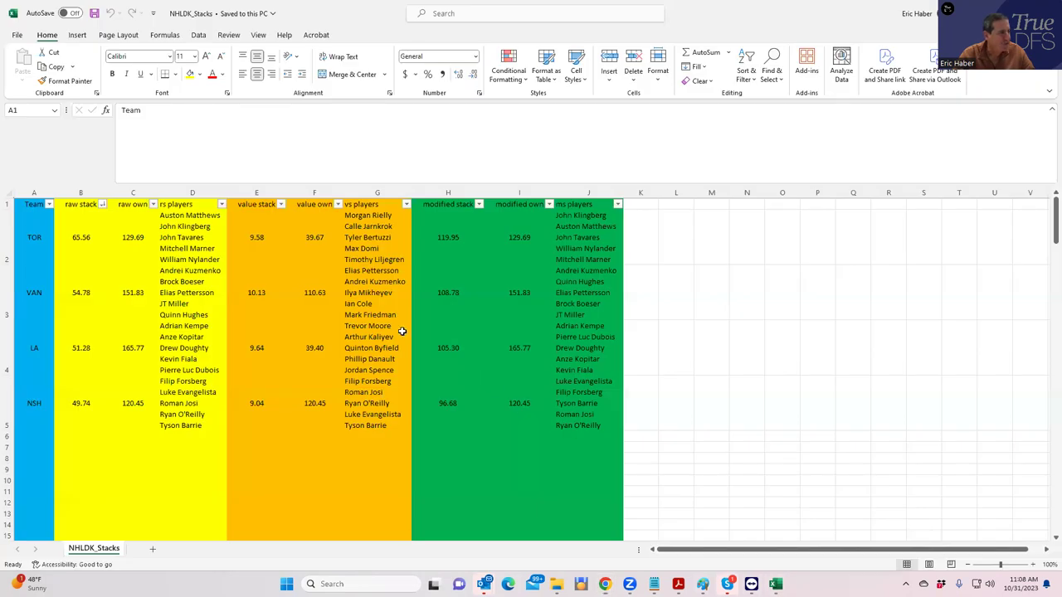
pyautogui.click(267, 290)
pyautogui.click(102, 204)
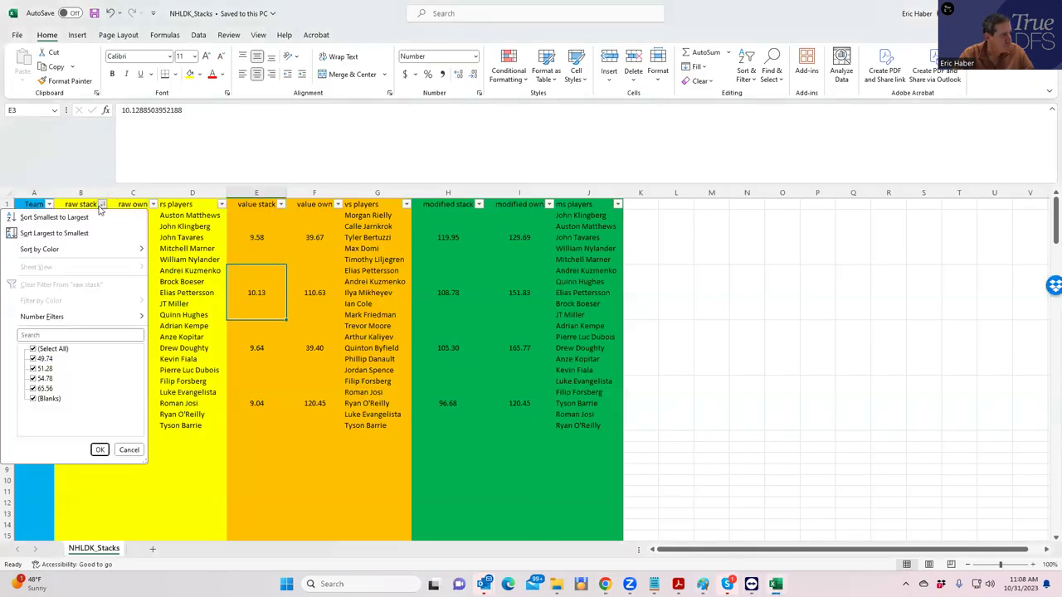
pyautogui.click(104, 232)
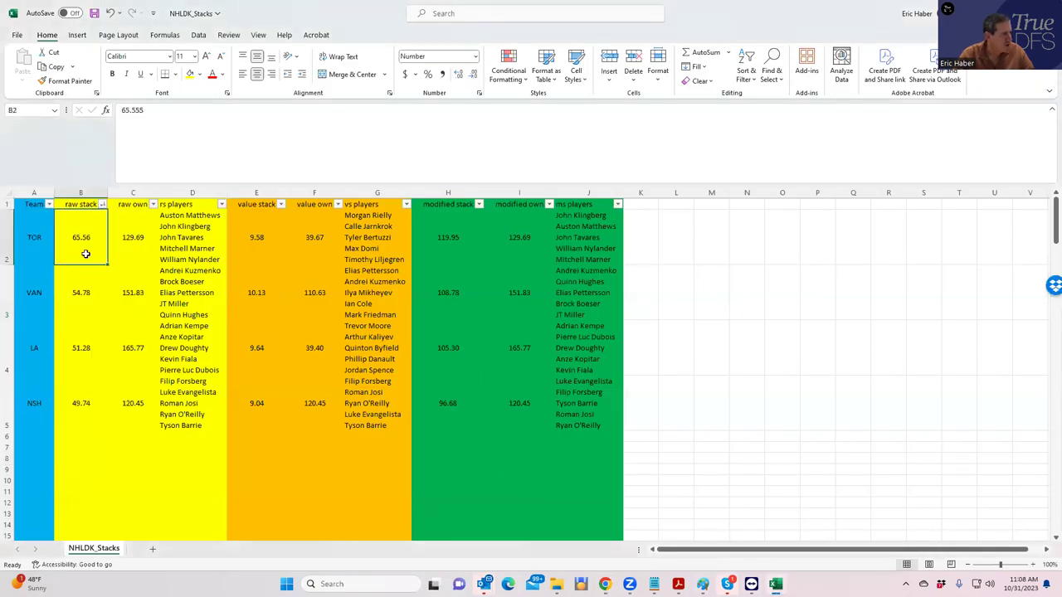
pyautogui.click(83, 290)
pyautogui.click(89, 340)
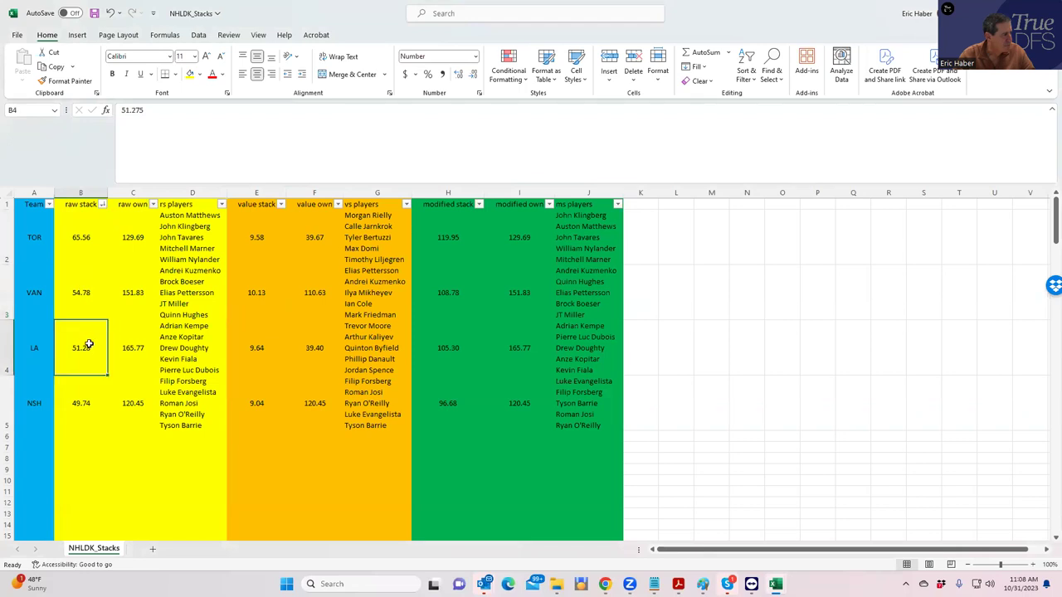
pyautogui.click(81, 292)
pyautogui.click(85, 339)
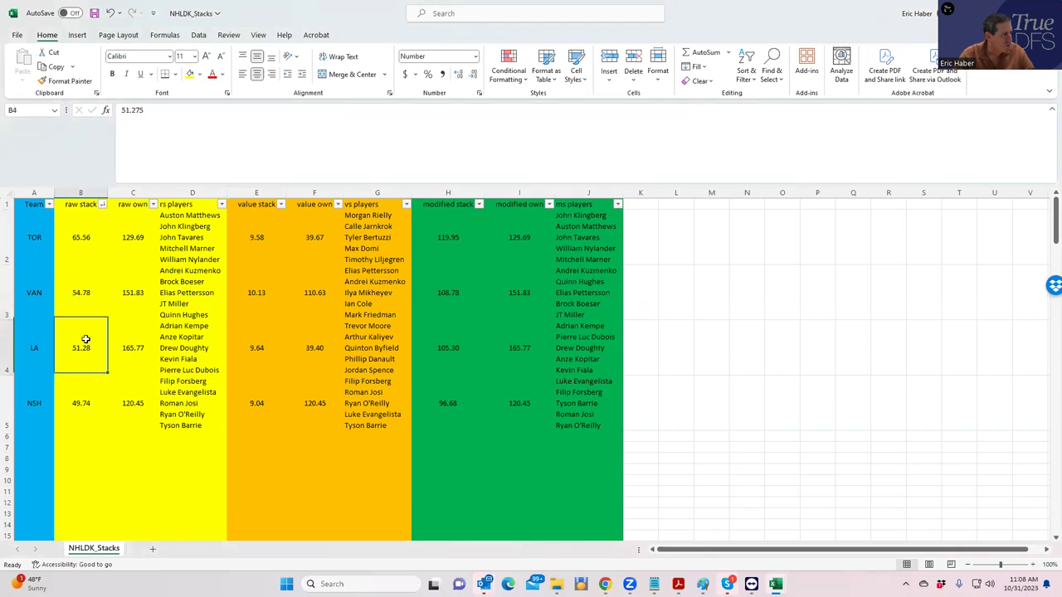
pyautogui.click(92, 399)
# Sort teams by modified stack, largest first, and review TOR, VAN, LA and NSH figures.
pyautogui.click(479, 210)
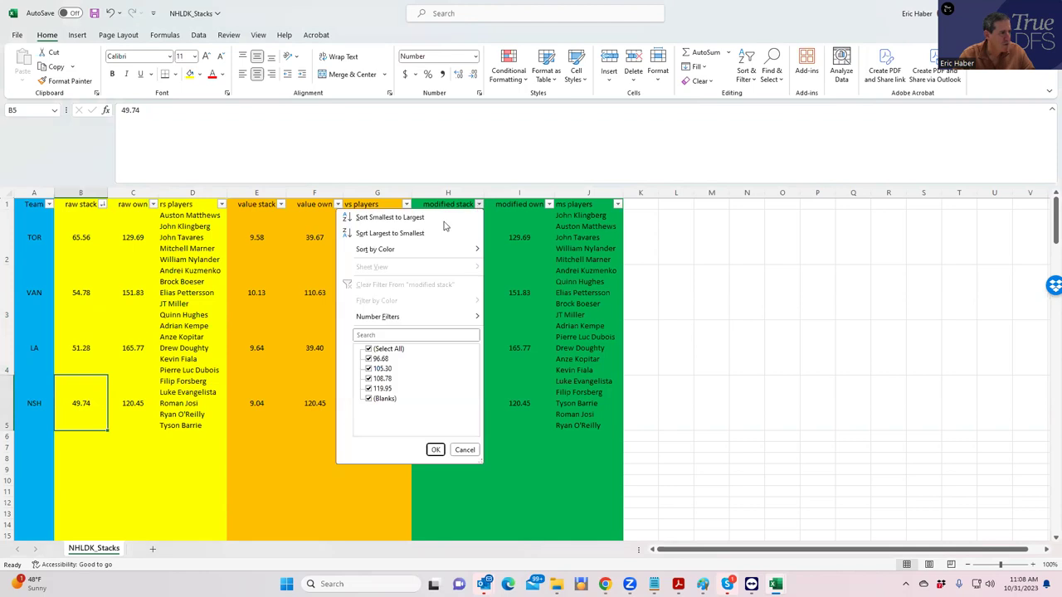
pyautogui.click(418, 234)
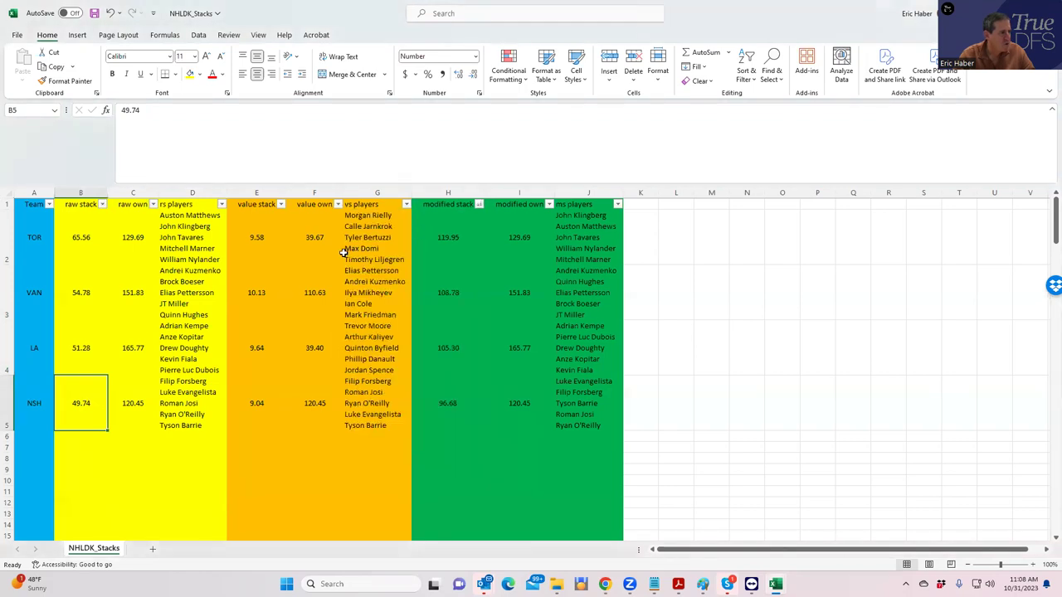
pyautogui.click(451, 241)
pyautogui.click(445, 296)
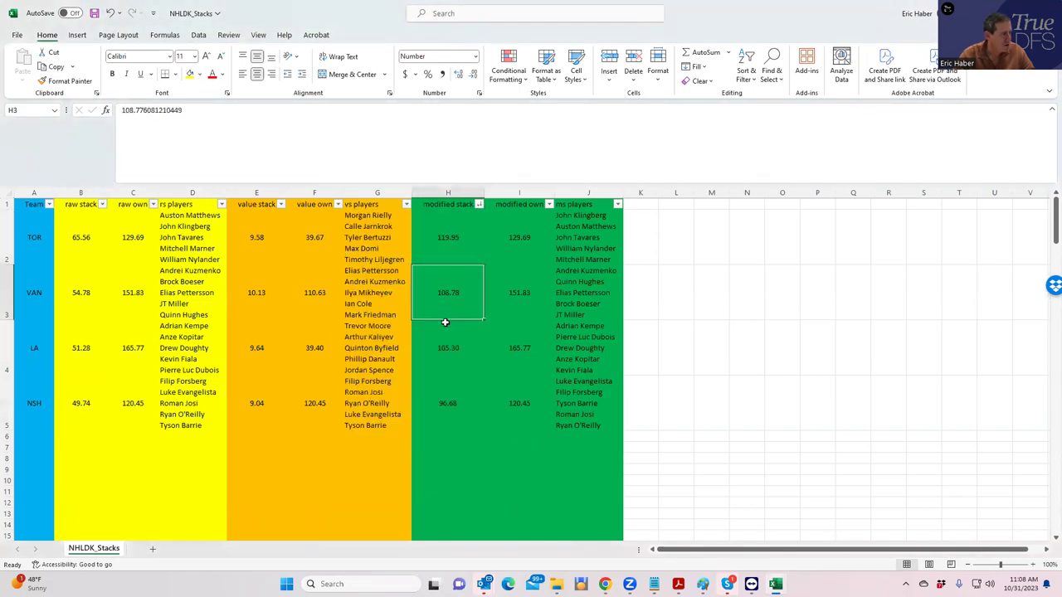
pyautogui.click(440, 349)
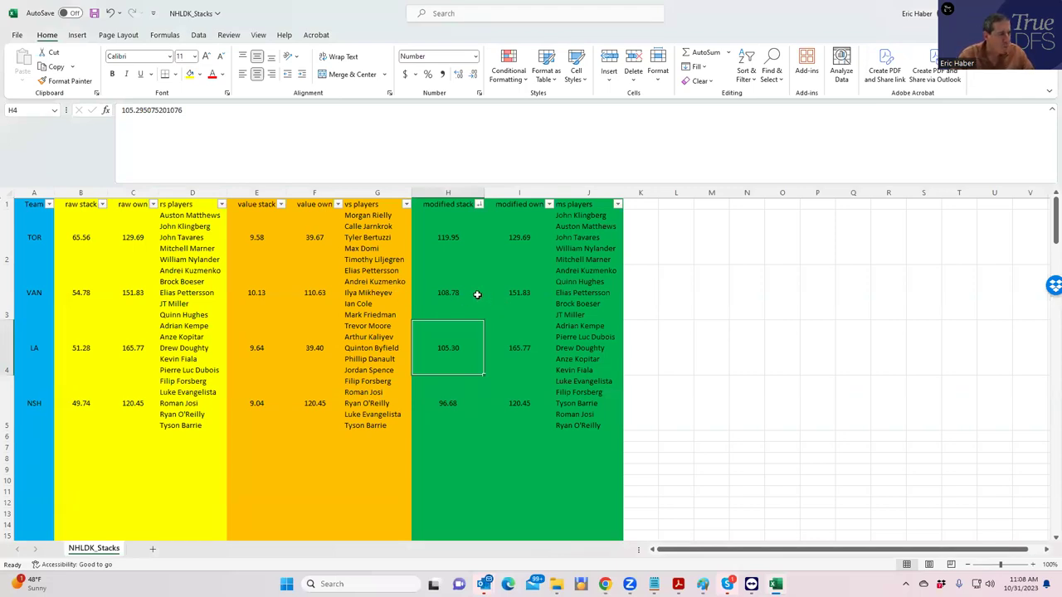
pyautogui.click(520, 237)
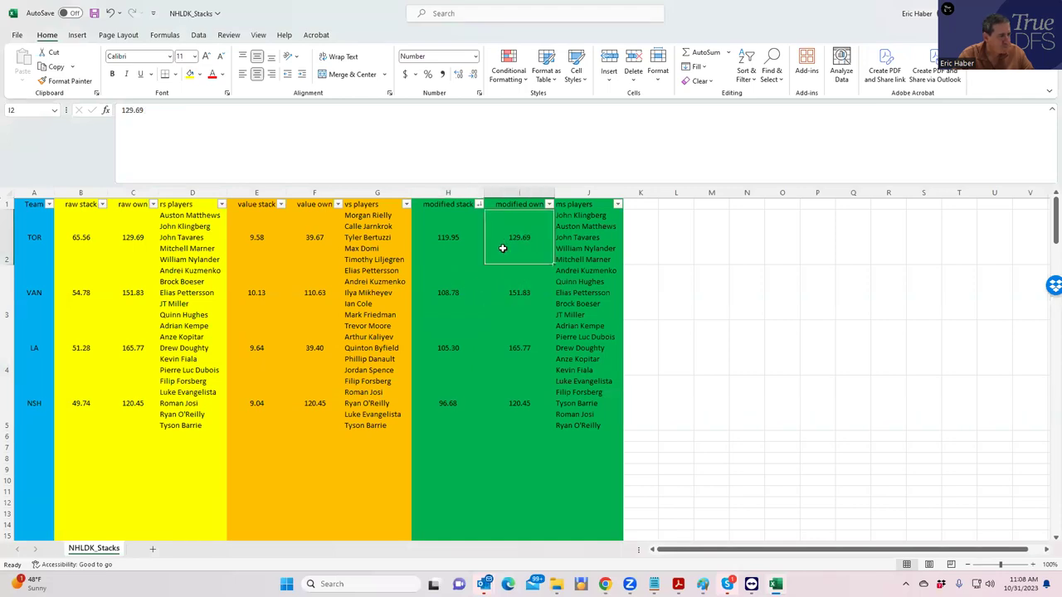
pyautogui.click(442, 240)
pyautogui.click(518, 242)
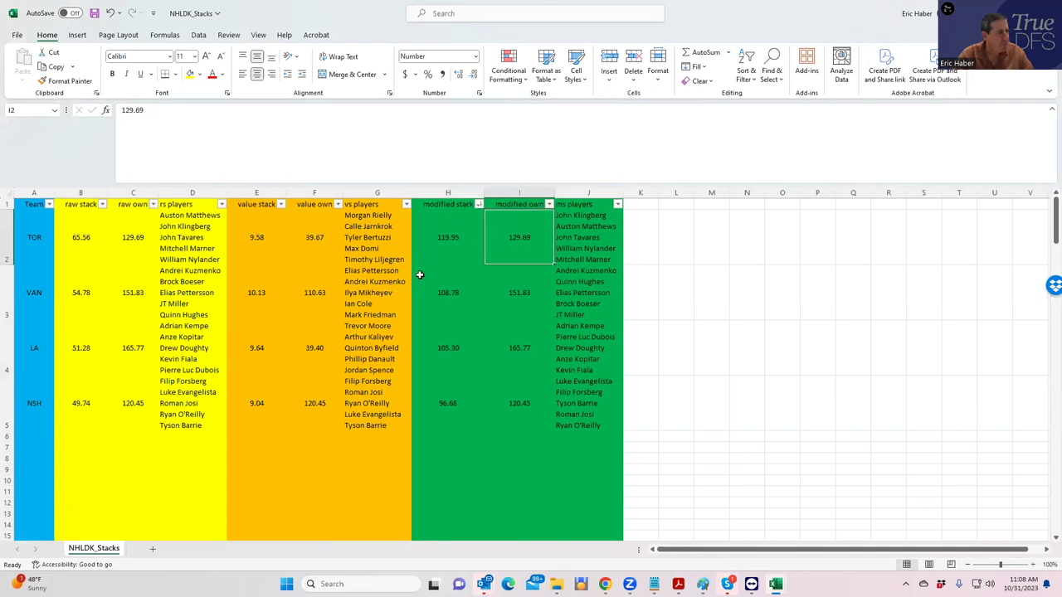
pyautogui.click(451, 410)
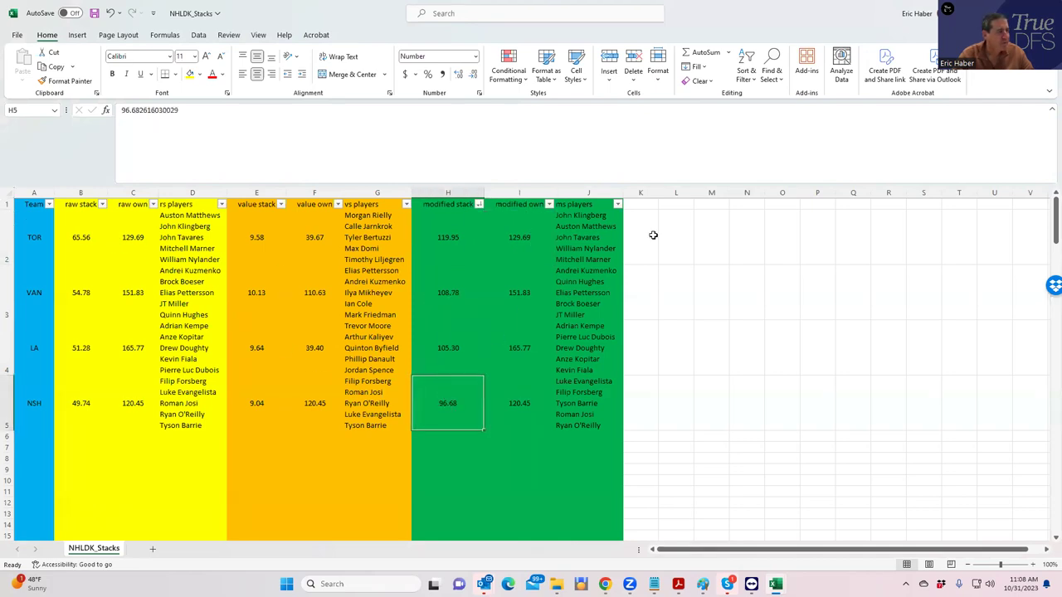
# Back in SaberSim, view the build's exposure by team stack, then by stack type.
pyautogui.hotkey('alt', 'Tab')
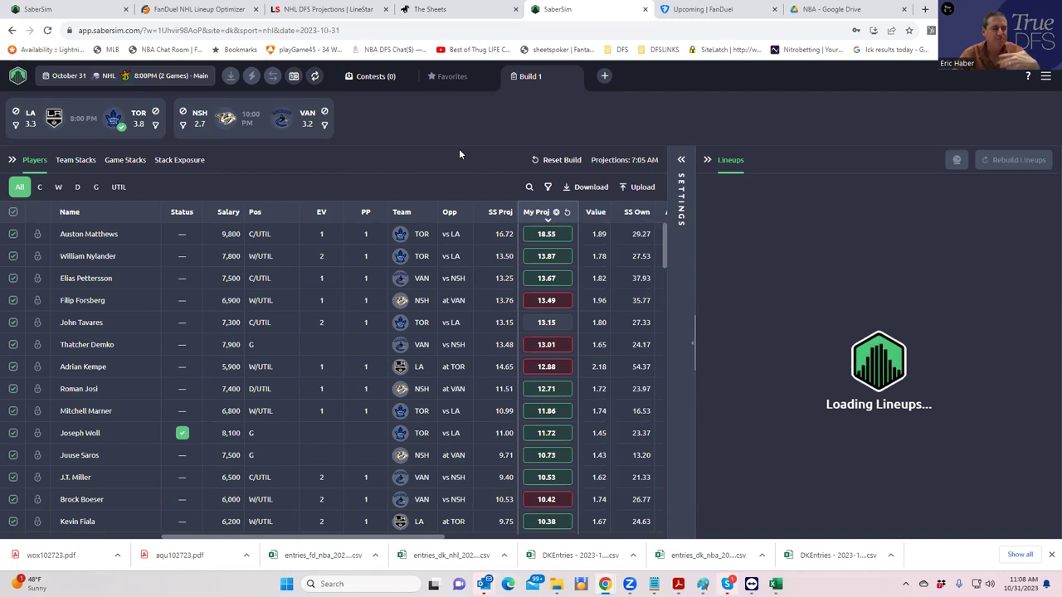
pyautogui.click(683, 164)
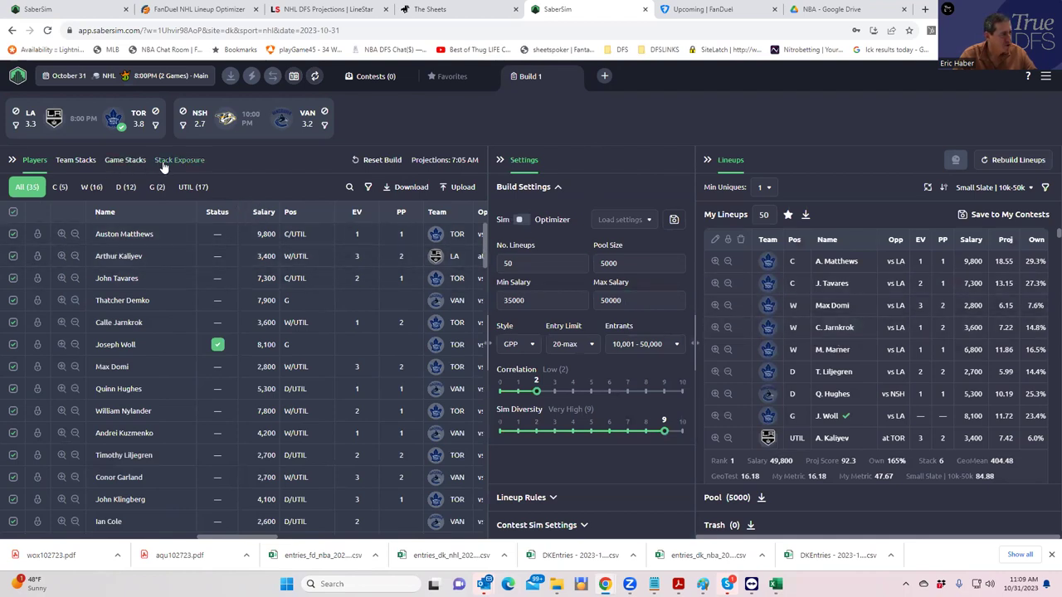
pyautogui.click(76, 164)
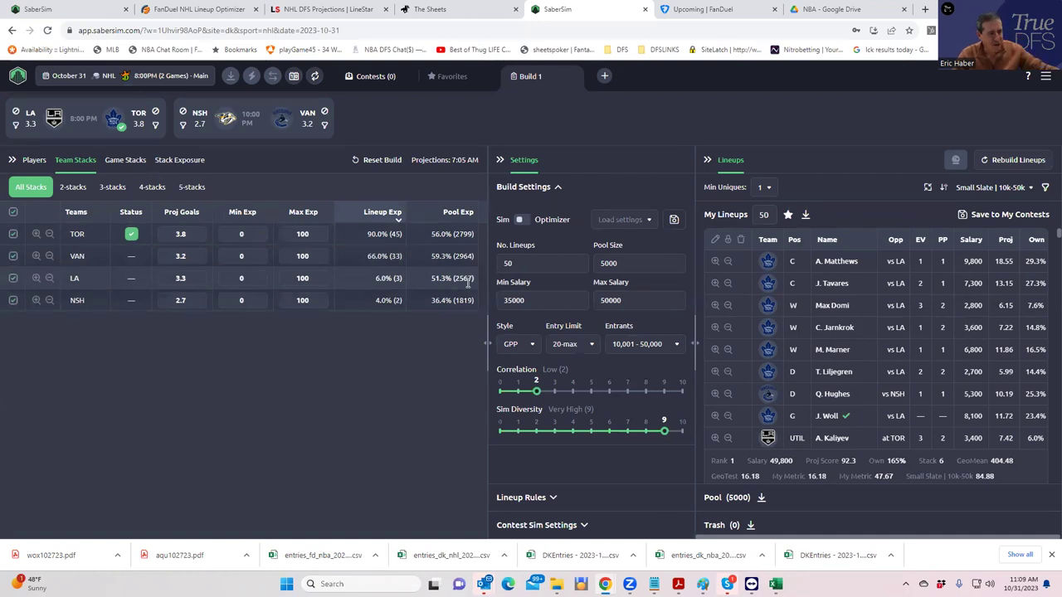
pyautogui.click(179, 159)
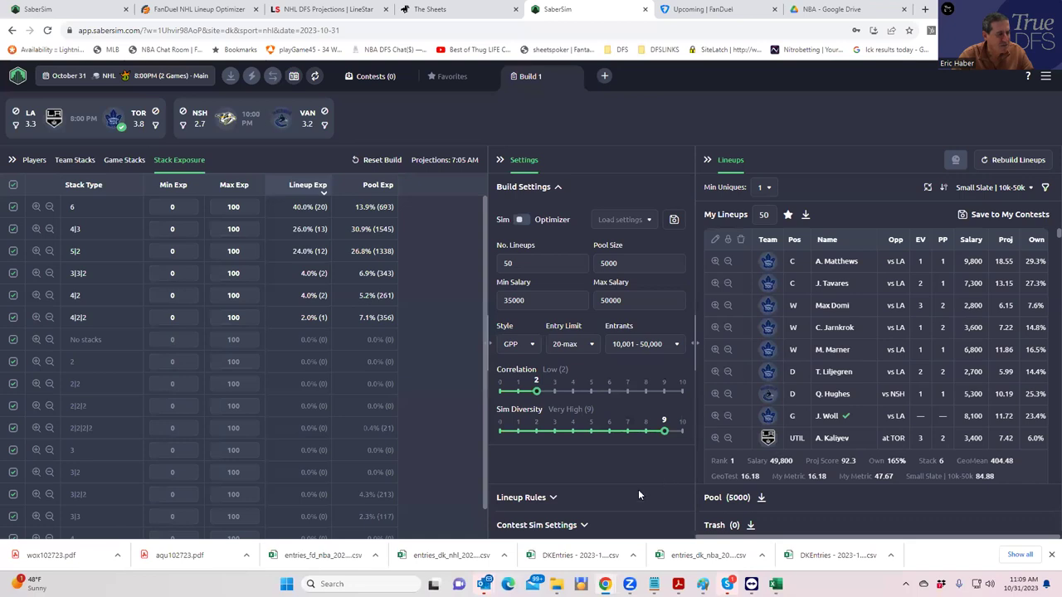
# Add a contest sim named TopShelf using the NHL $50K Kick Save payout.
pyautogui.click(583, 526)
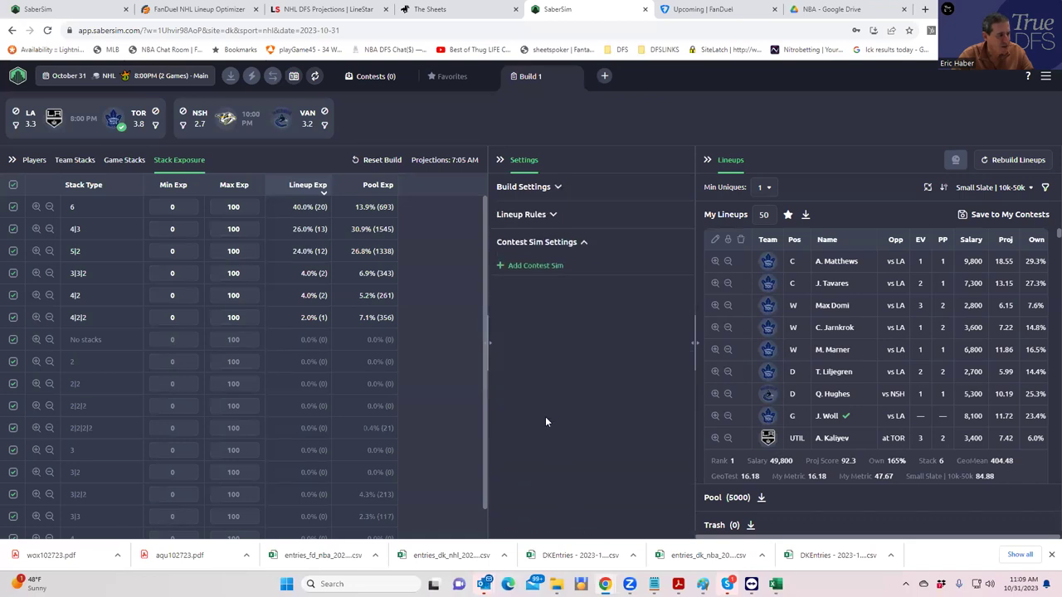
pyautogui.click(530, 265)
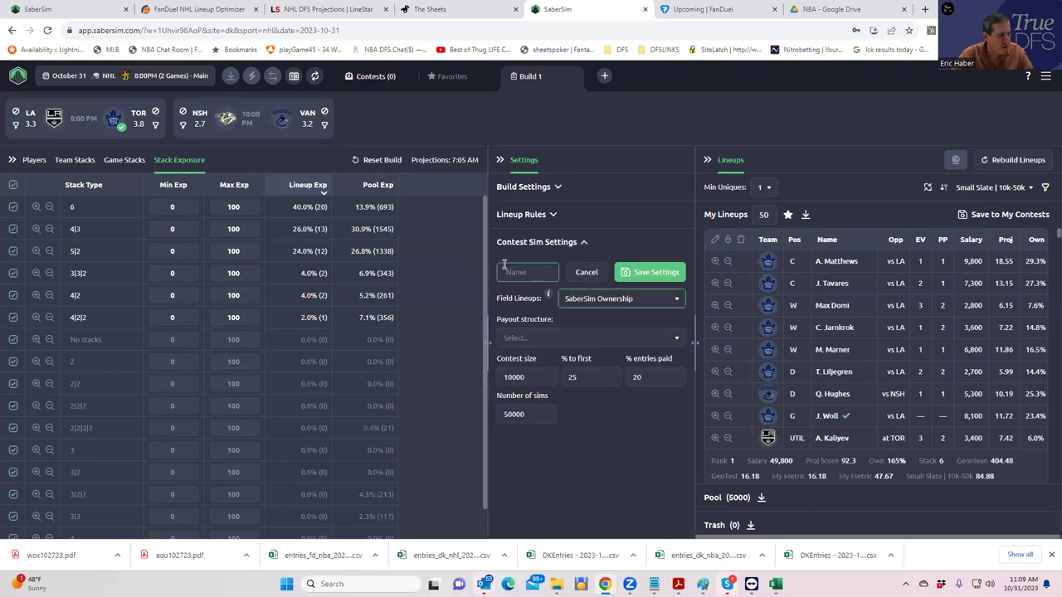
pyautogui.click(593, 338)
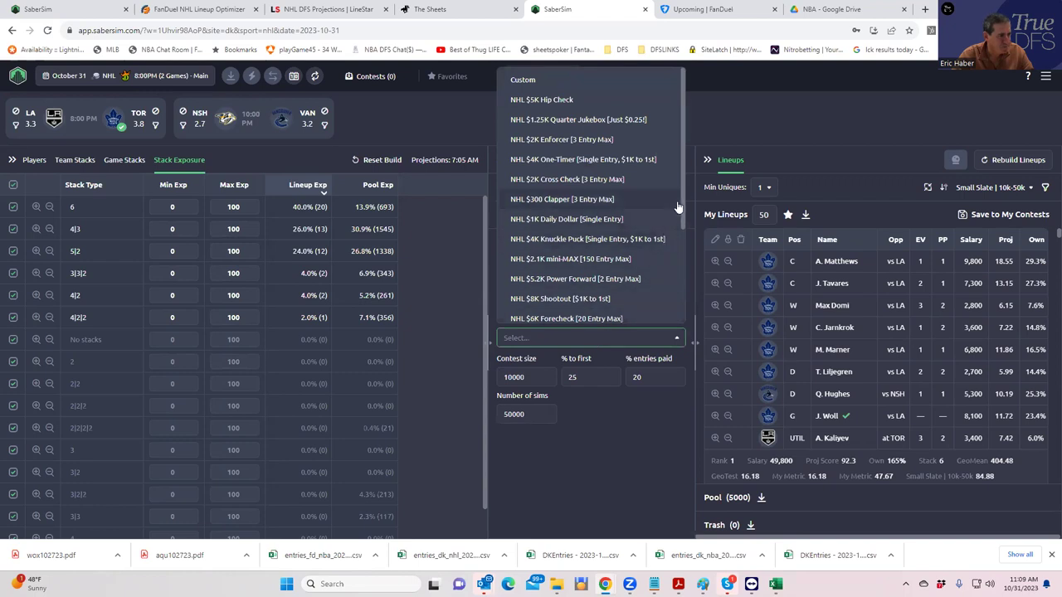
pyautogui.moveTo(679, 200); pyautogui.dragTo(690, 318)
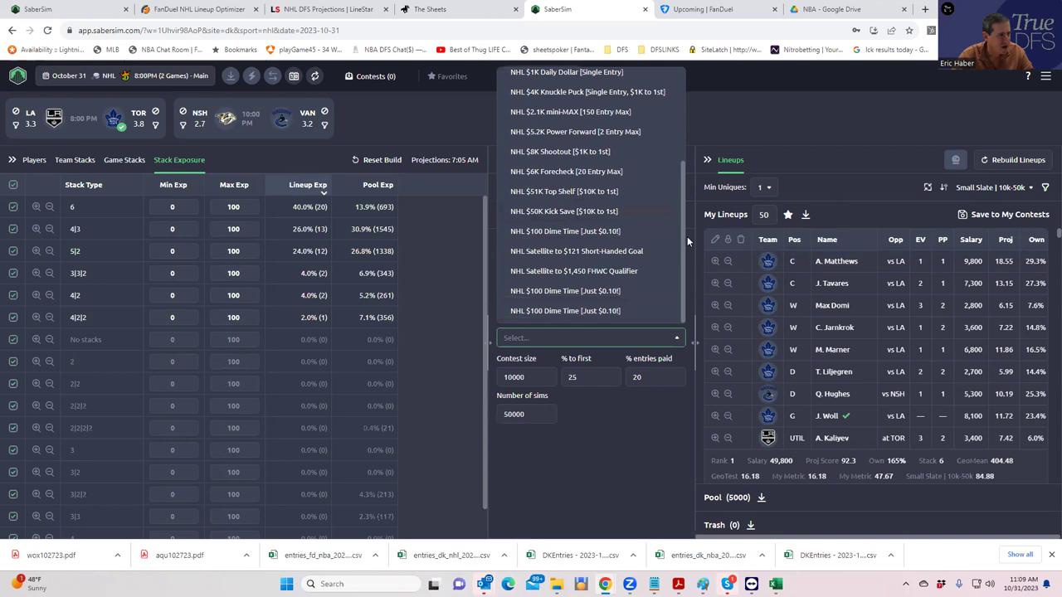
pyautogui.click(581, 212)
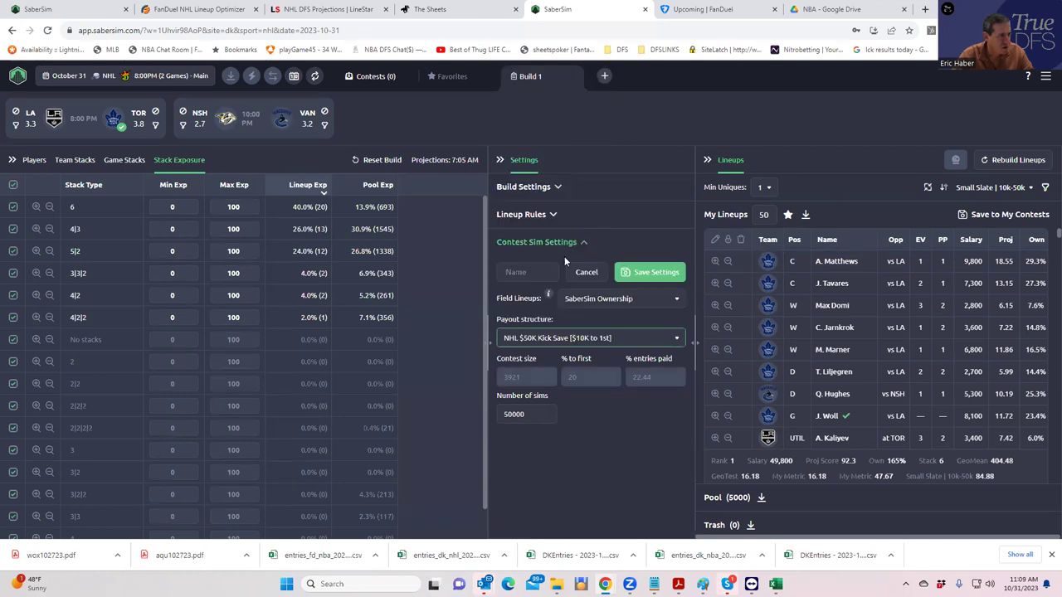
pyautogui.click(527, 273)
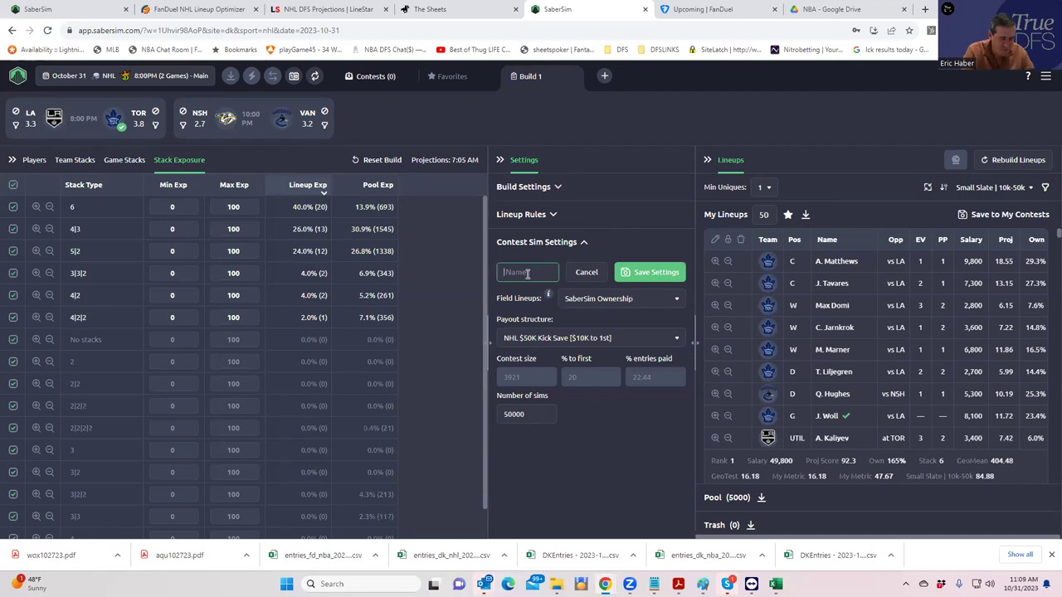
pyautogui.write('TopS')
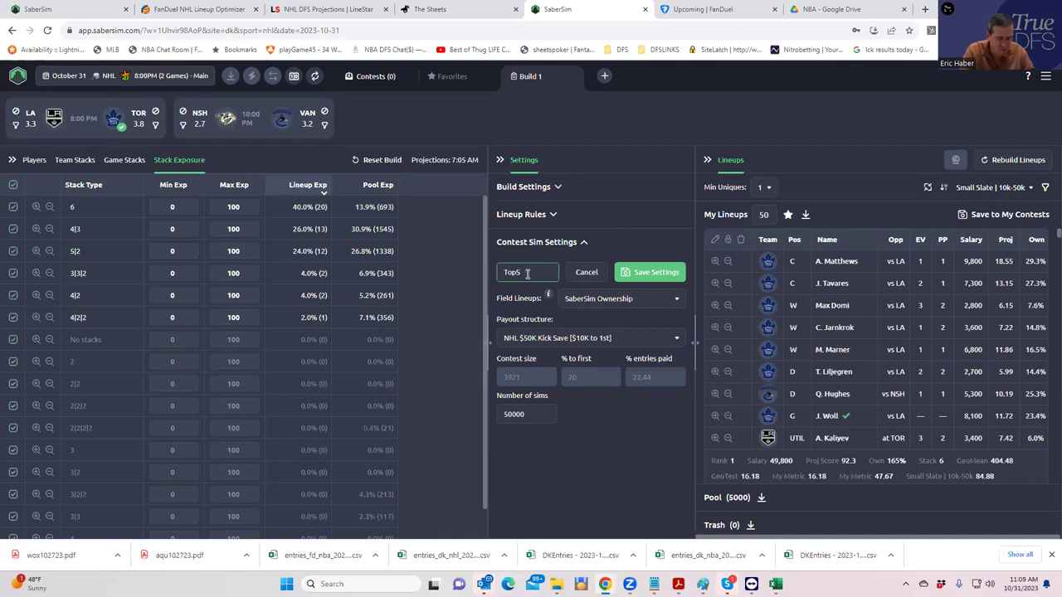
pyautogui.write('helf')
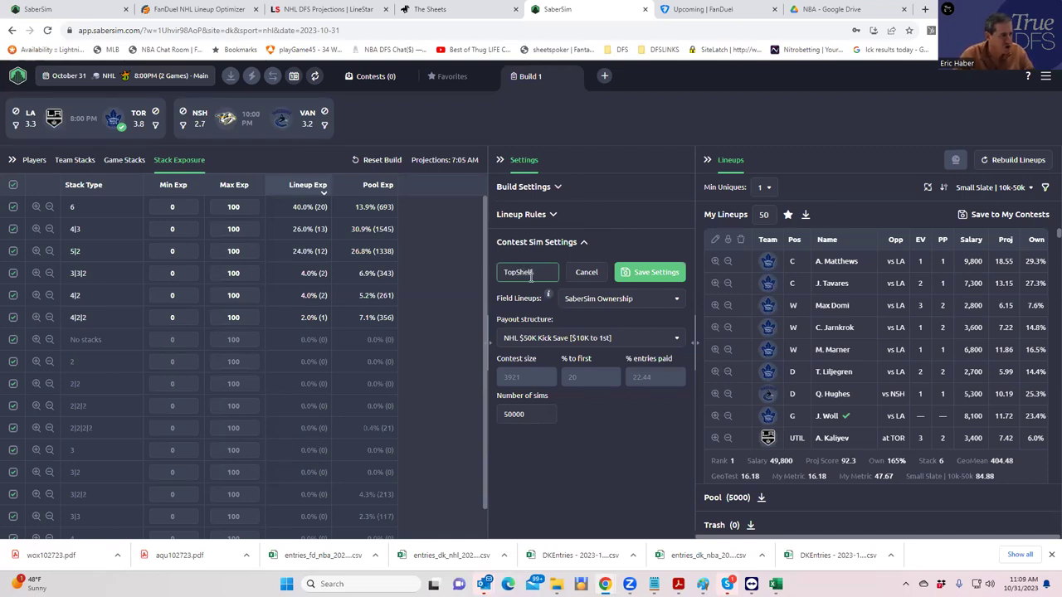
pyautogui.click(640, 276)
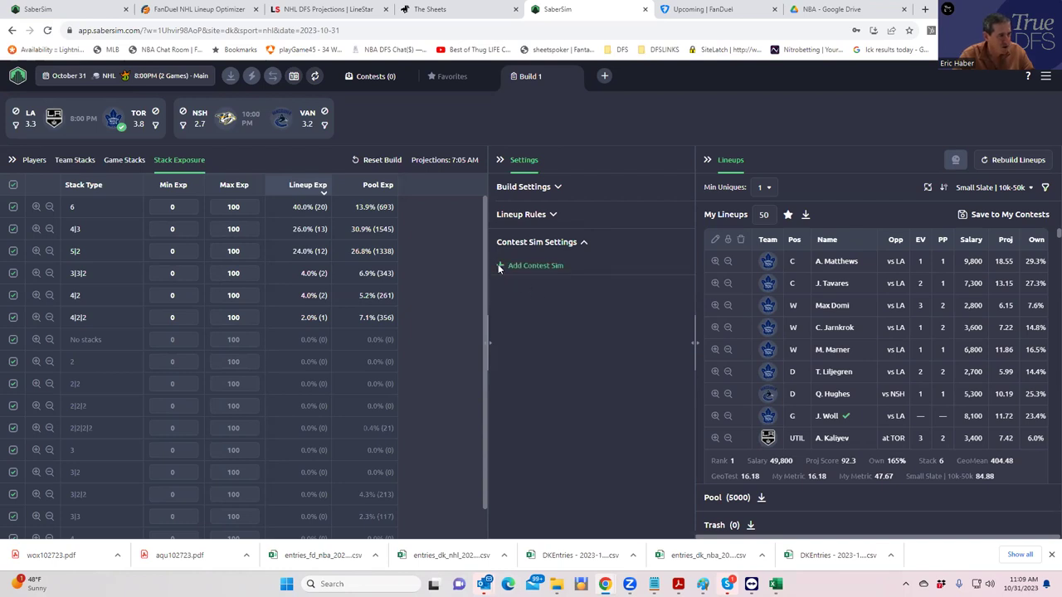
# Run the contest sim and sort the lineups by TopShelf RAROI.
pyautogui.click(499, 266)
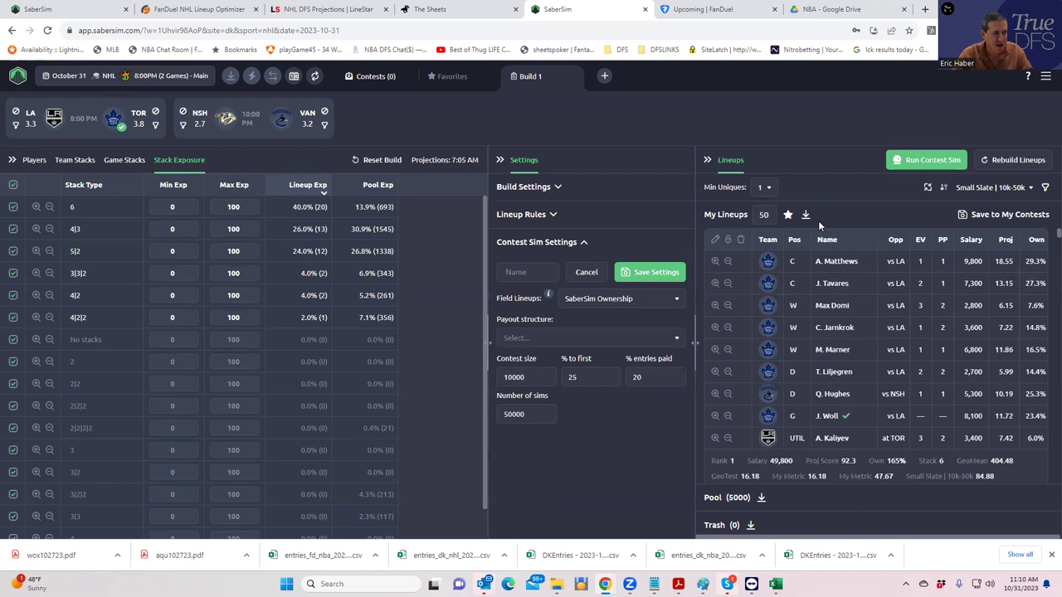
pyautogui.click(909, 159)
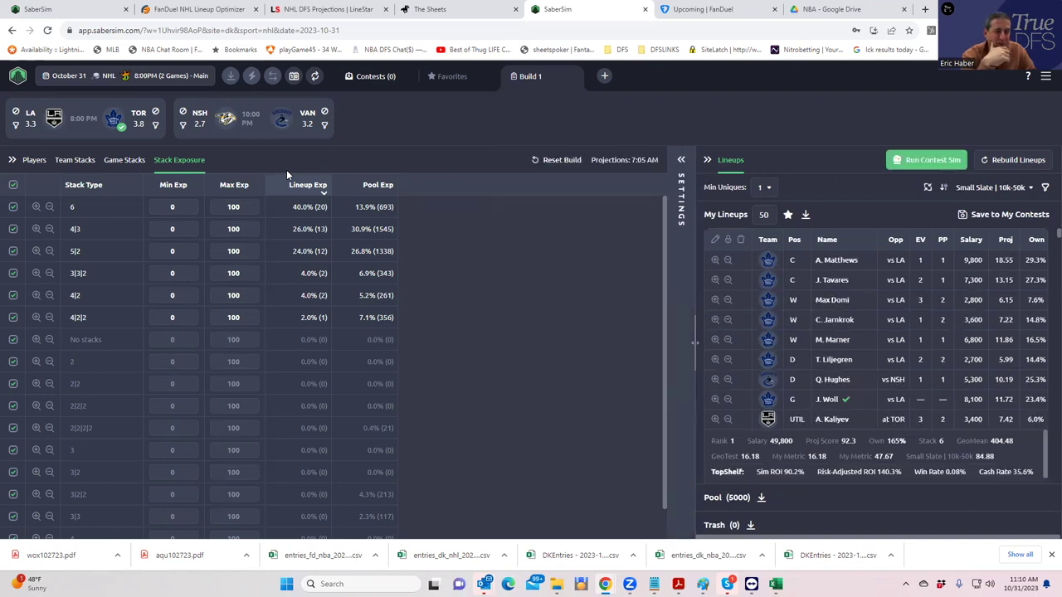
pyautogui.click(679, 162)
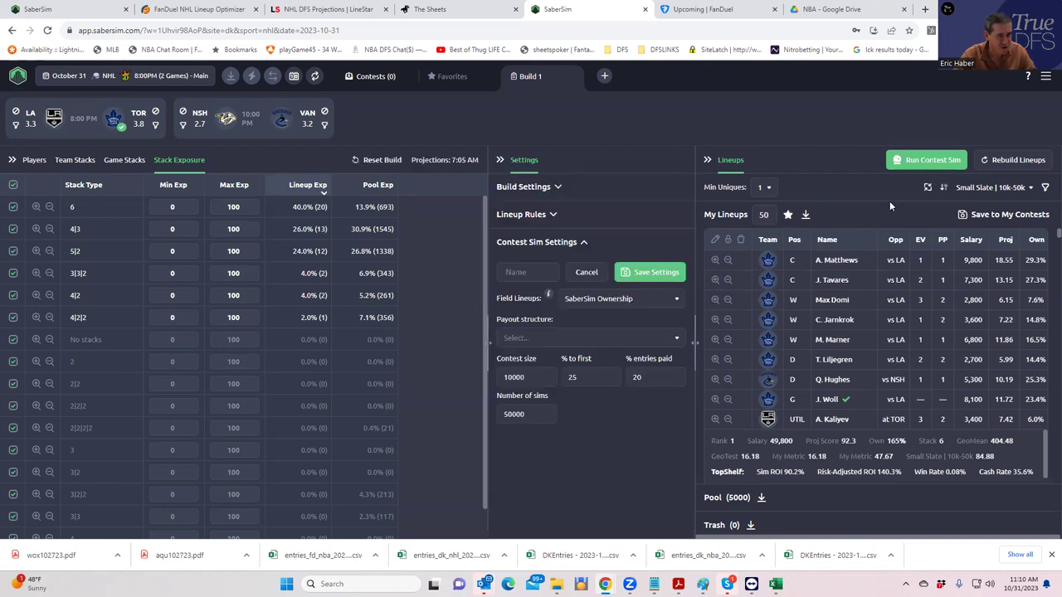
pyautogui.click(982, 189)
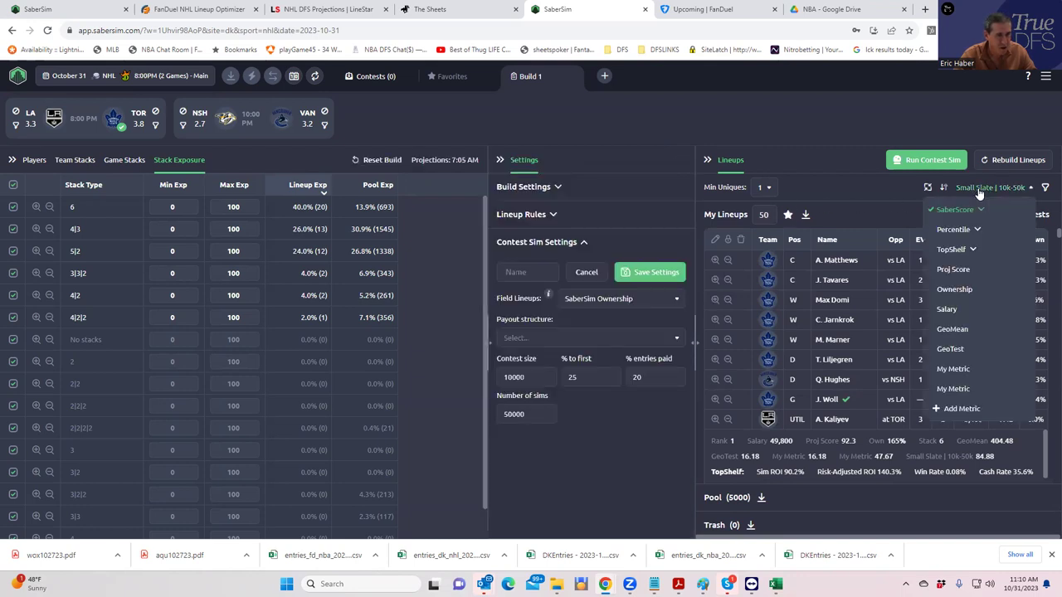
pyautogui.click(971, 249)
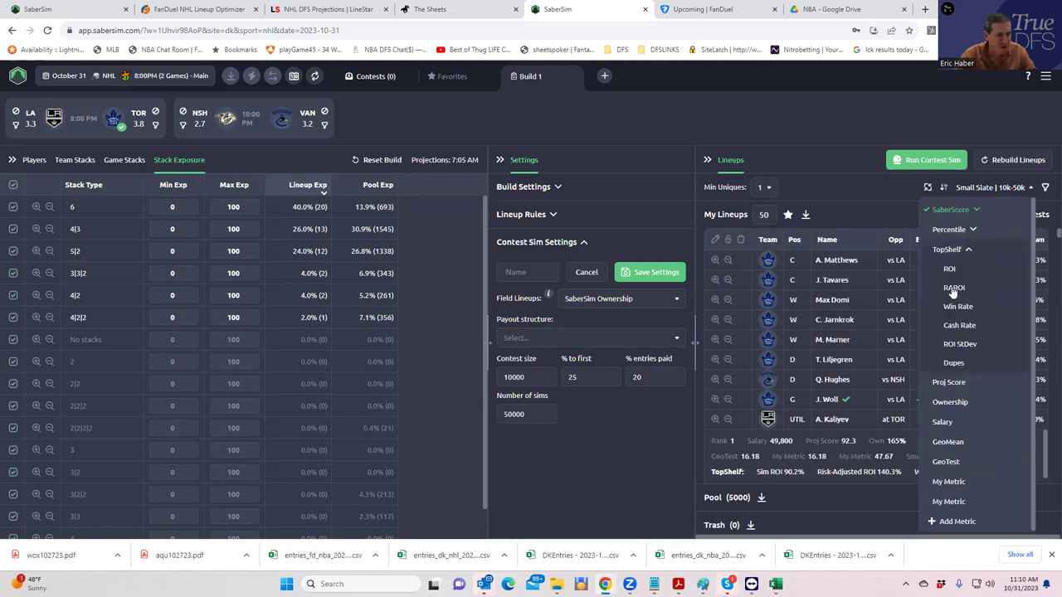
pyautogui.click(953, 288)
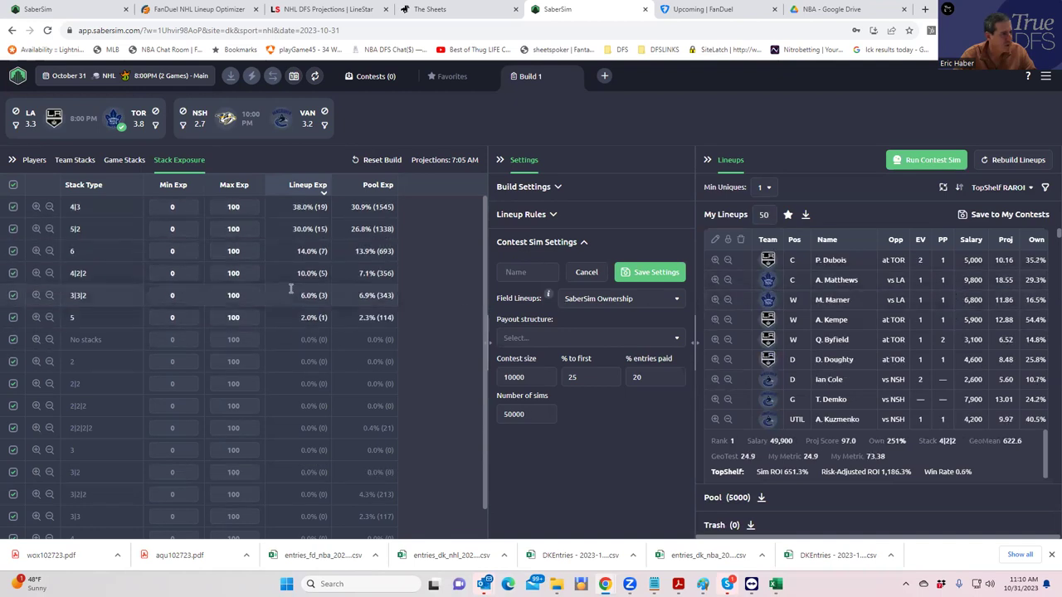
# Save a KickSave contest sim on the NHL $50K Kick Save payout, then re-save TopShelf's settings.
pyautogui.click(541, 340)
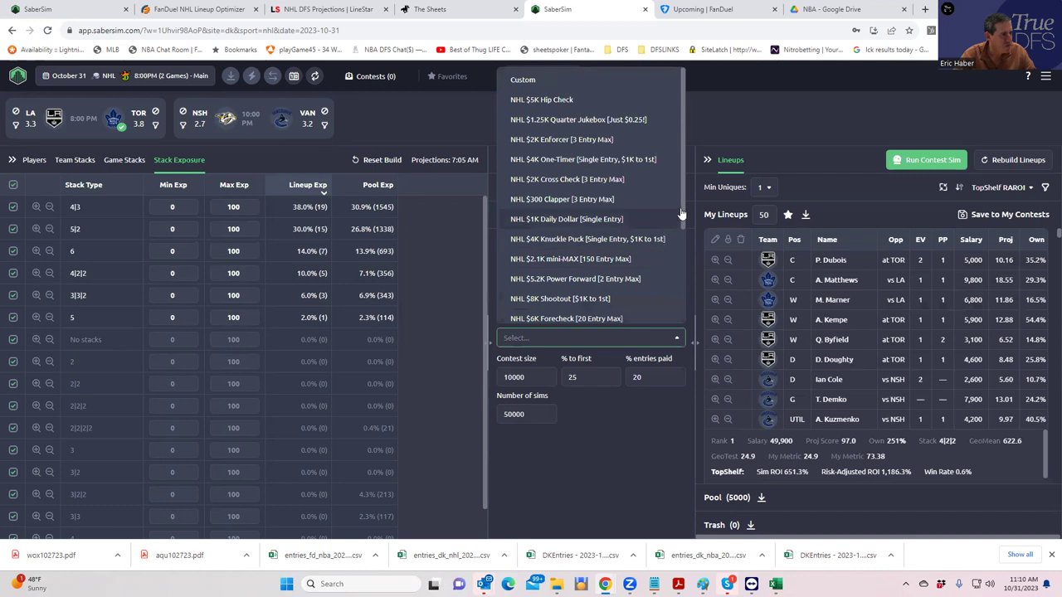
pyautogui.moveTo(681, 207); pyautogui.dragTo(677, 332)
pyautogui.click(603, 407)
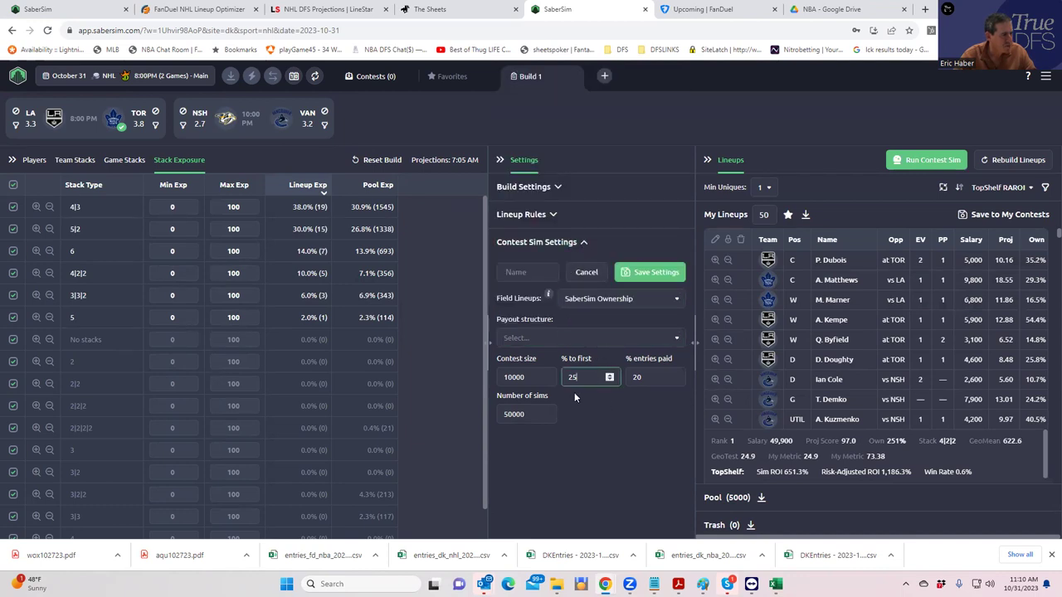
pyautogui.click(593, 337)
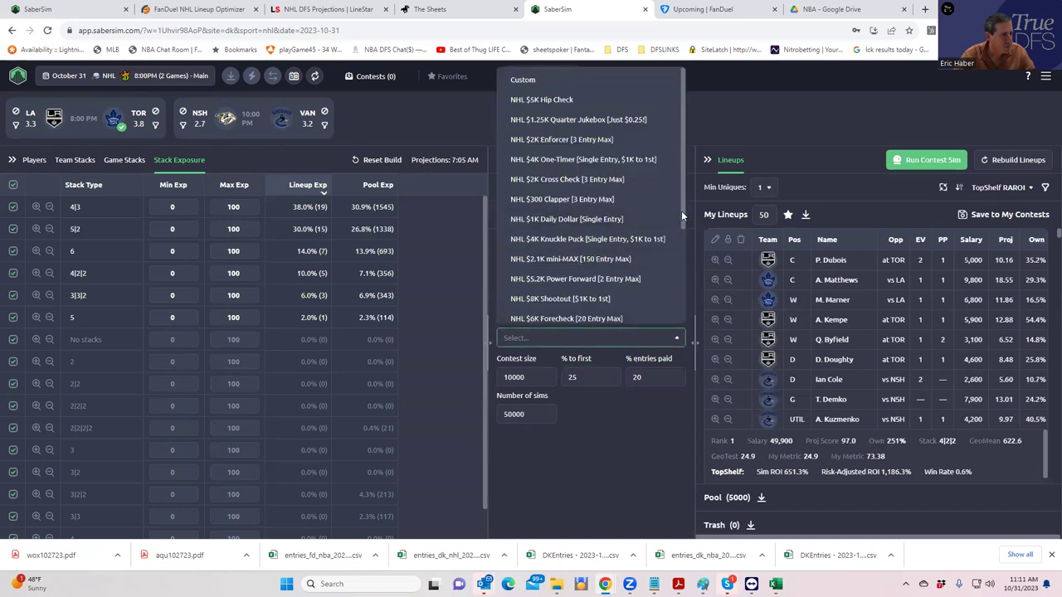
pyautogui.moveTo(681, 214); pyautogui.dragTo(634, 247)
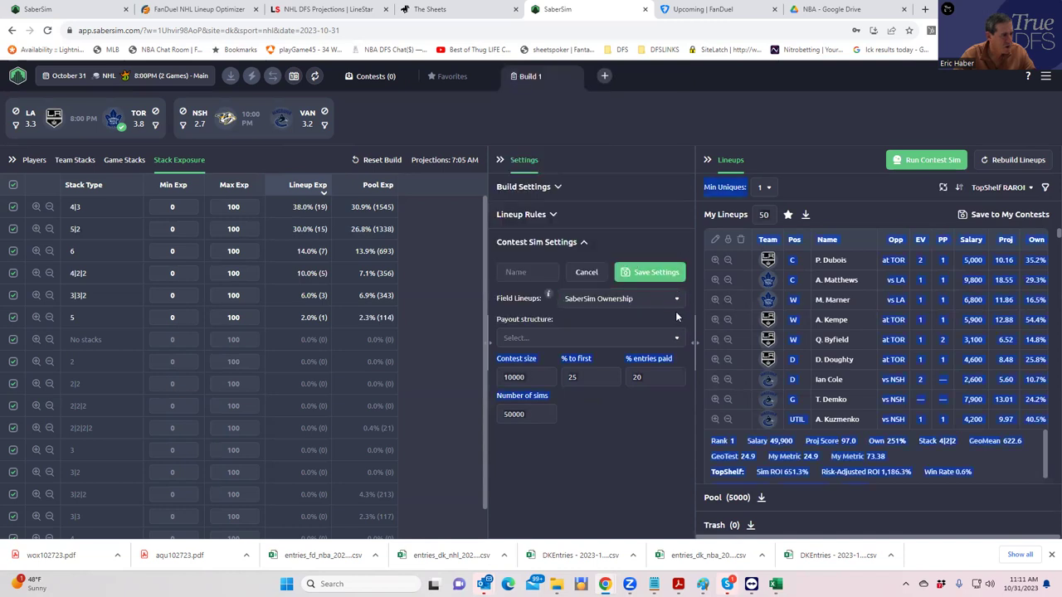
pyautogui.click(640, 337)
pyautogui.scroll(-5, 639, 273)
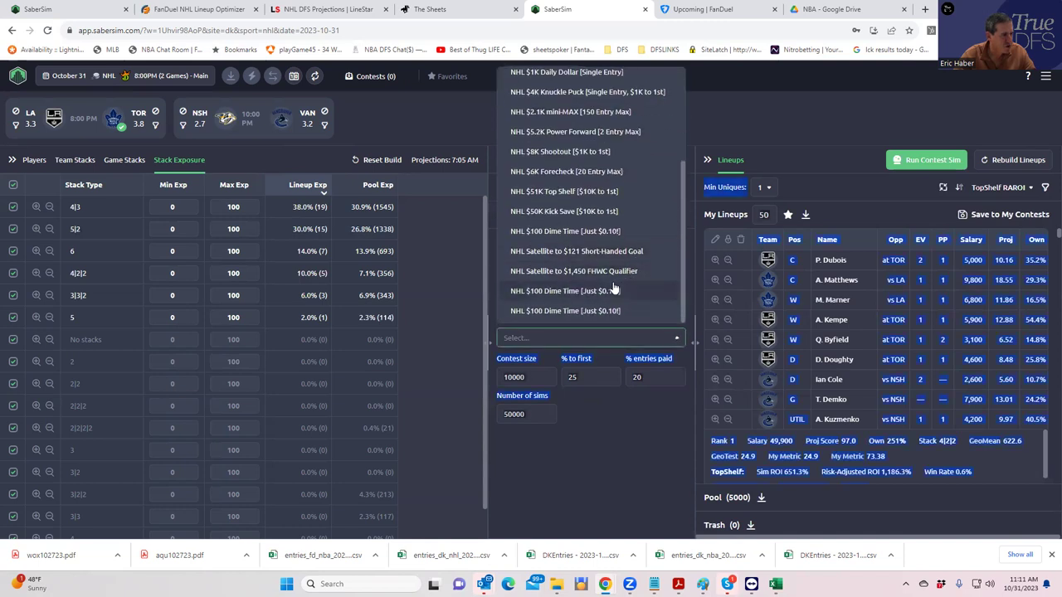
pyautogui.scroll(3, 597, 286)
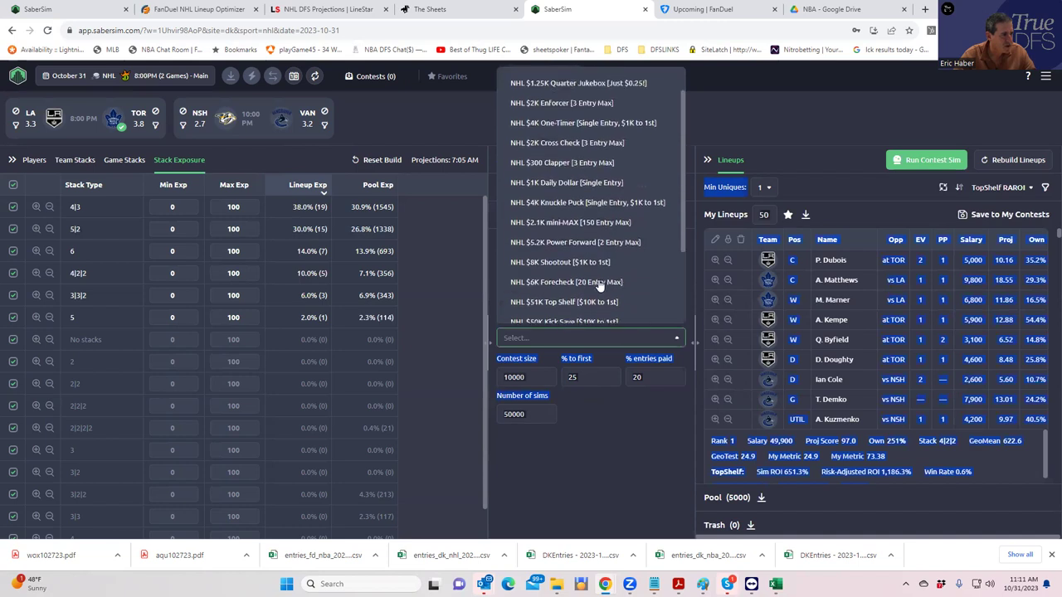
pyautogui.click(597, 266)
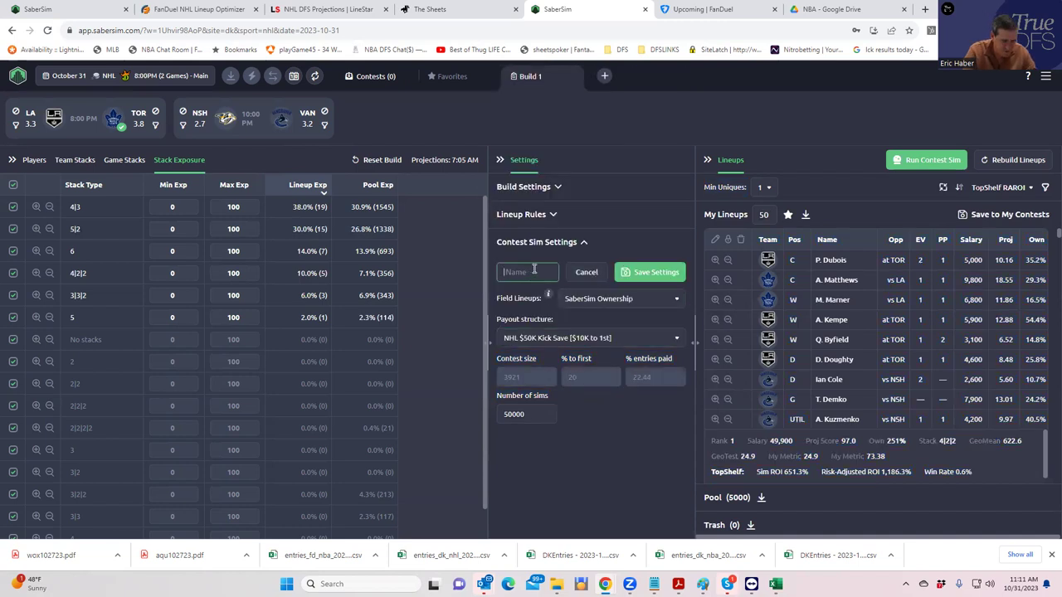
pyautogui.write('KickSave')
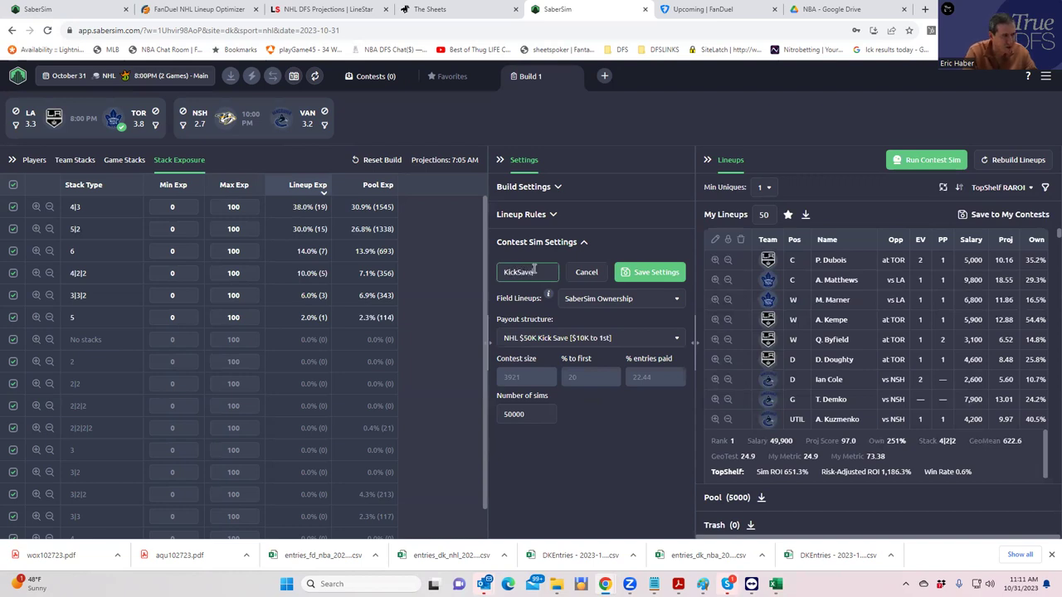
pyautogui.click(646, 274)
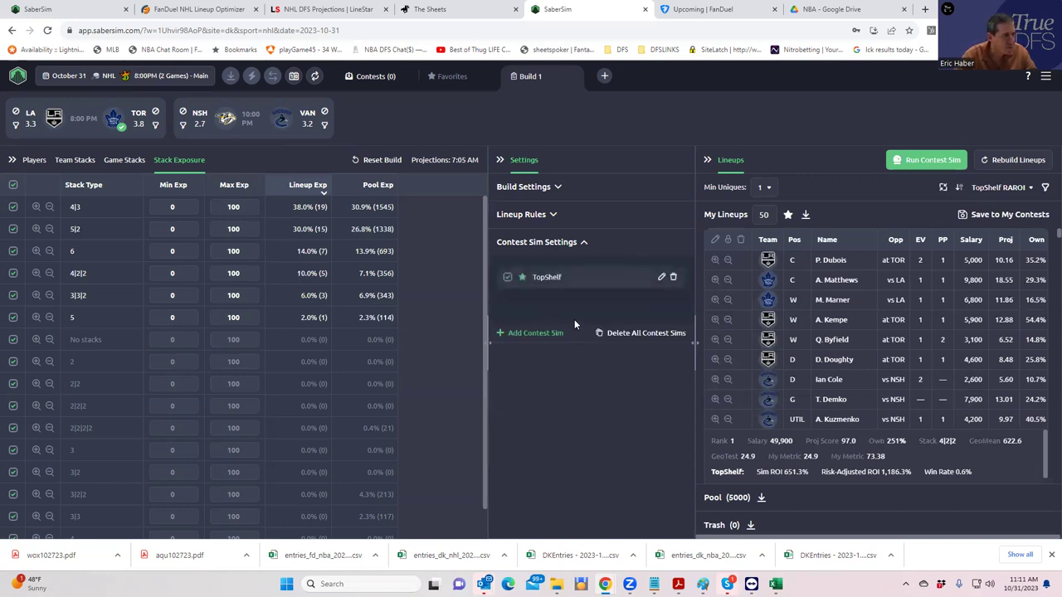
pyautogui.click(661, 278)
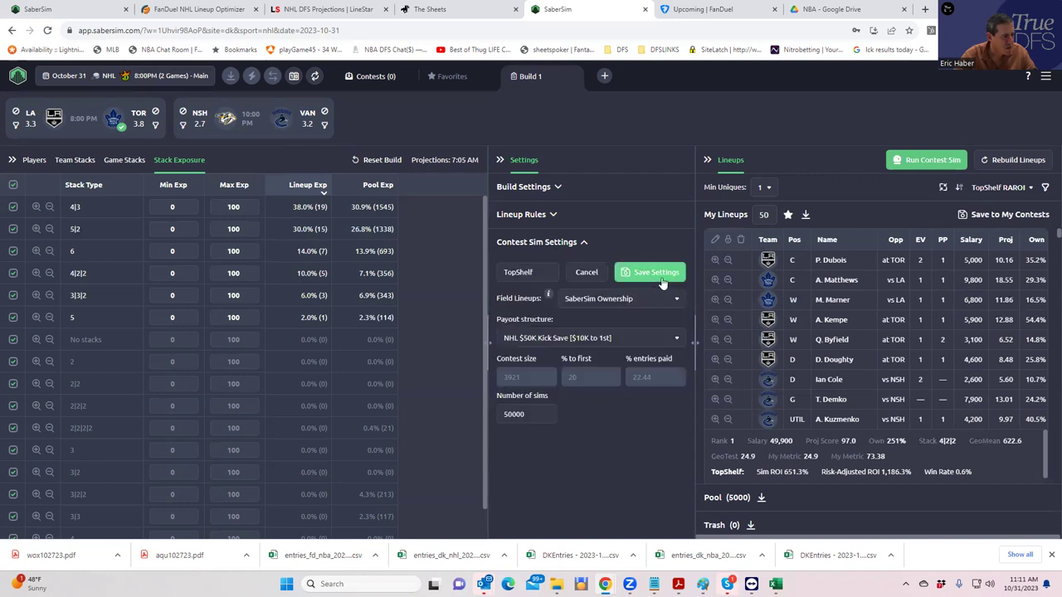
pyautogui.click(661, 281)
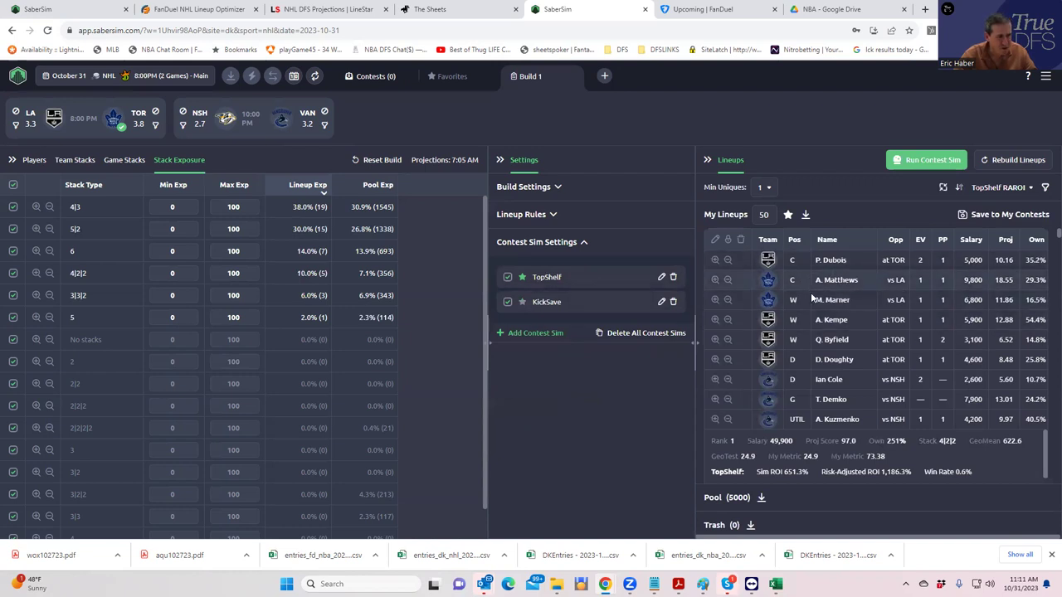
# Review the lineups' exposure by team stack and then by stack type.
pyautogui.scroll(-2, 825, 331)
pyautogui.scroll(-3, 838, 398)
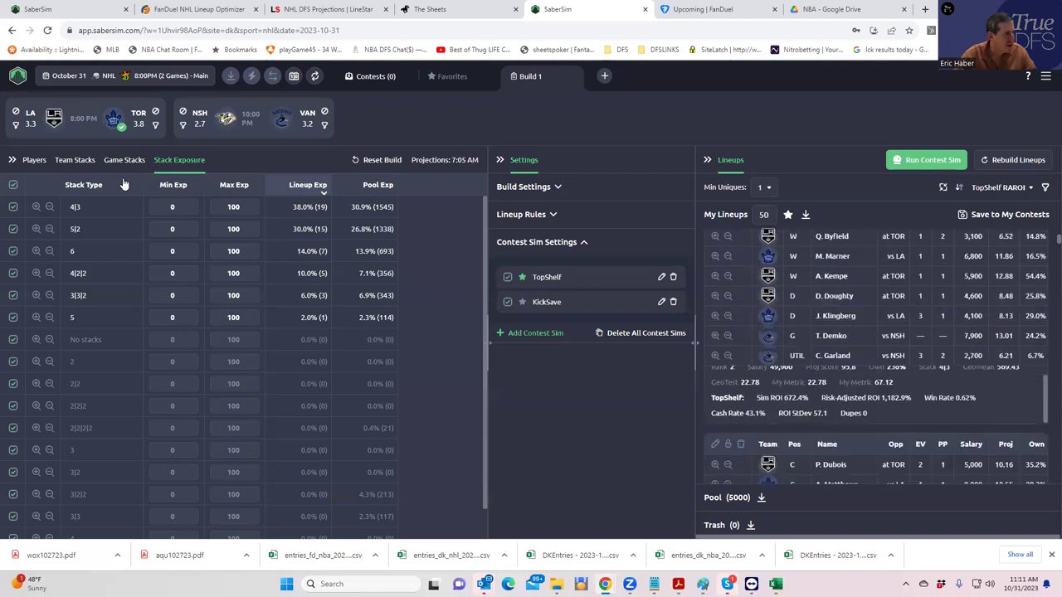
pyautogui.click(75, 162)
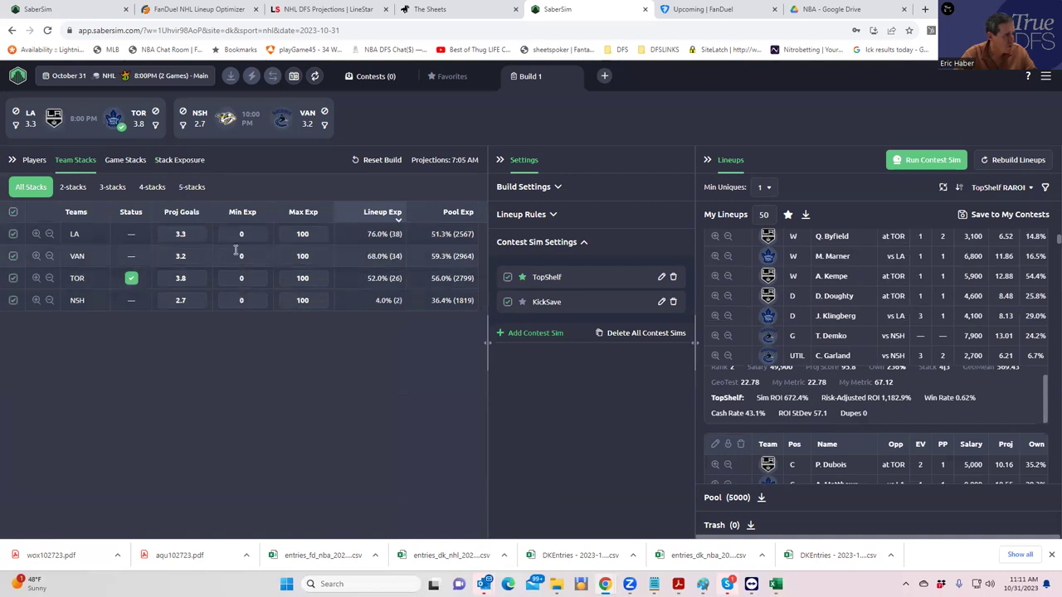
pyautogui.click(178, 162)
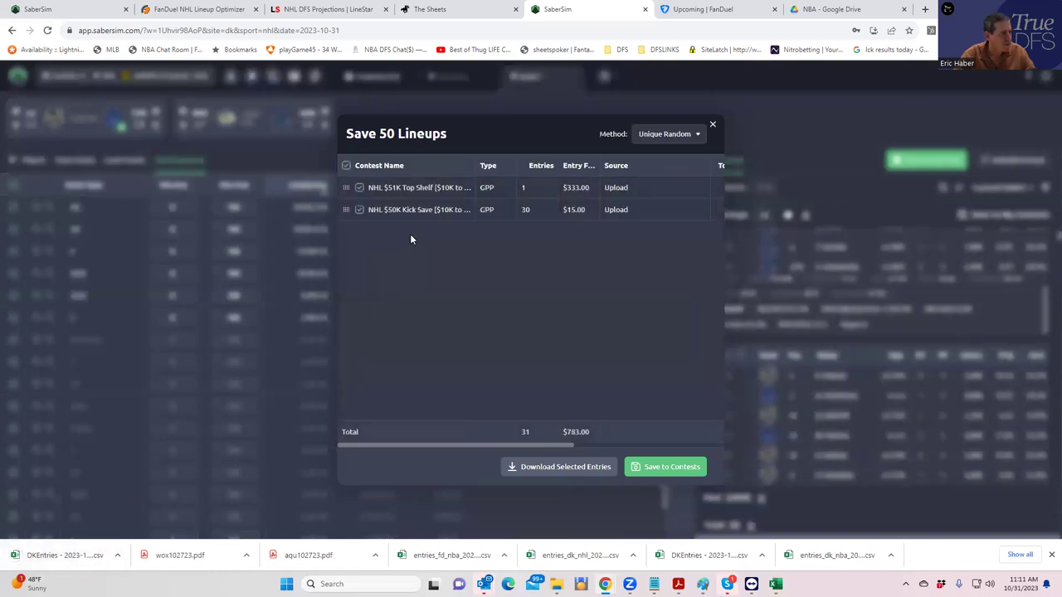
# Excluding Top Shelf, save lineups by Unique Rank into the 30 Kick Save entries, then close.
pyautogui.click(359, 188)
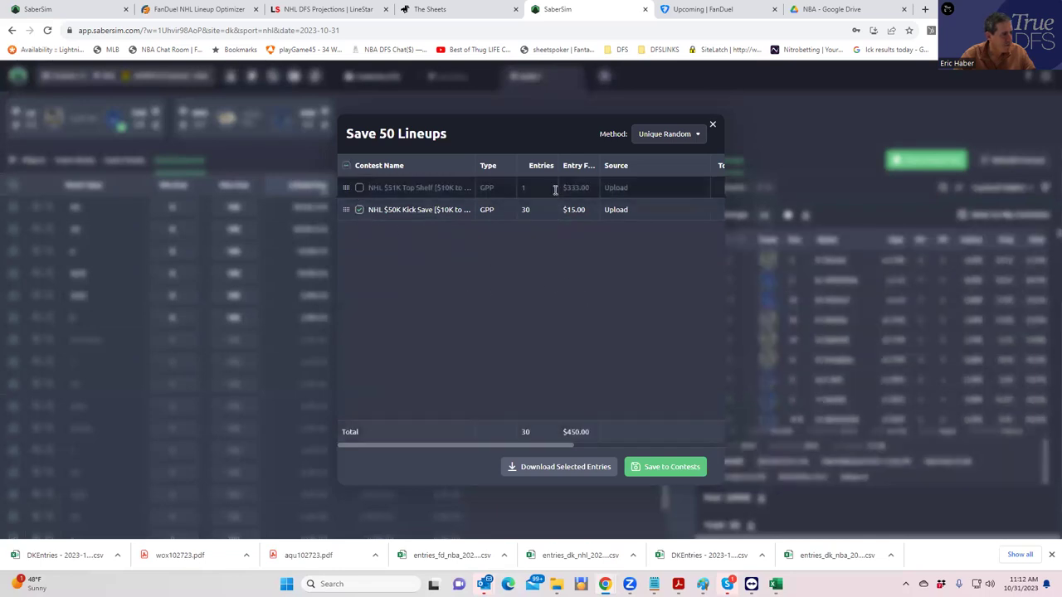
pyautogui.click(652, 135)
pyautogui.click(659, 180)
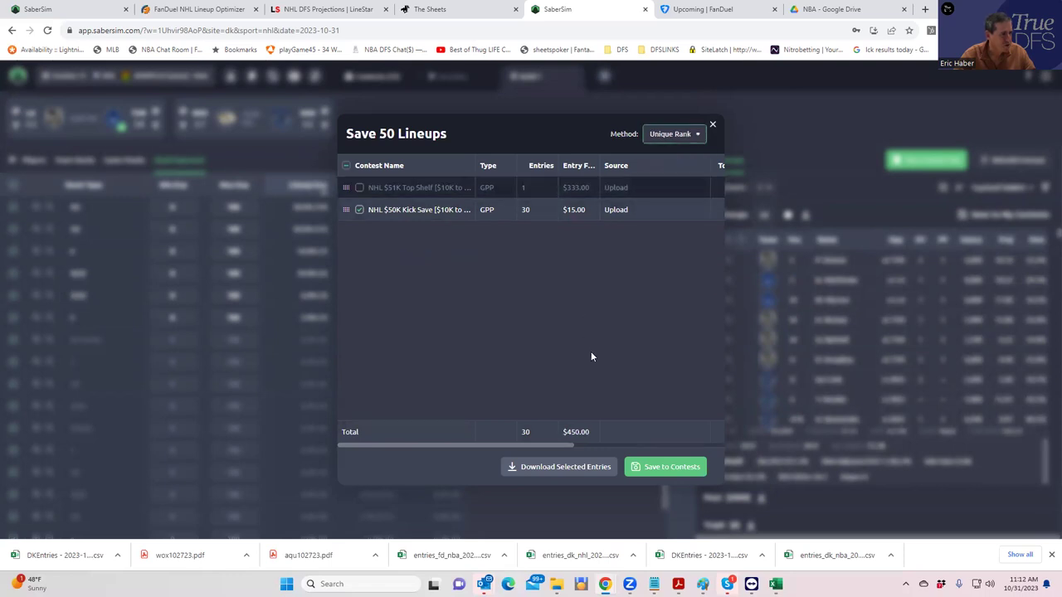
pyautogui.click(663, 466)
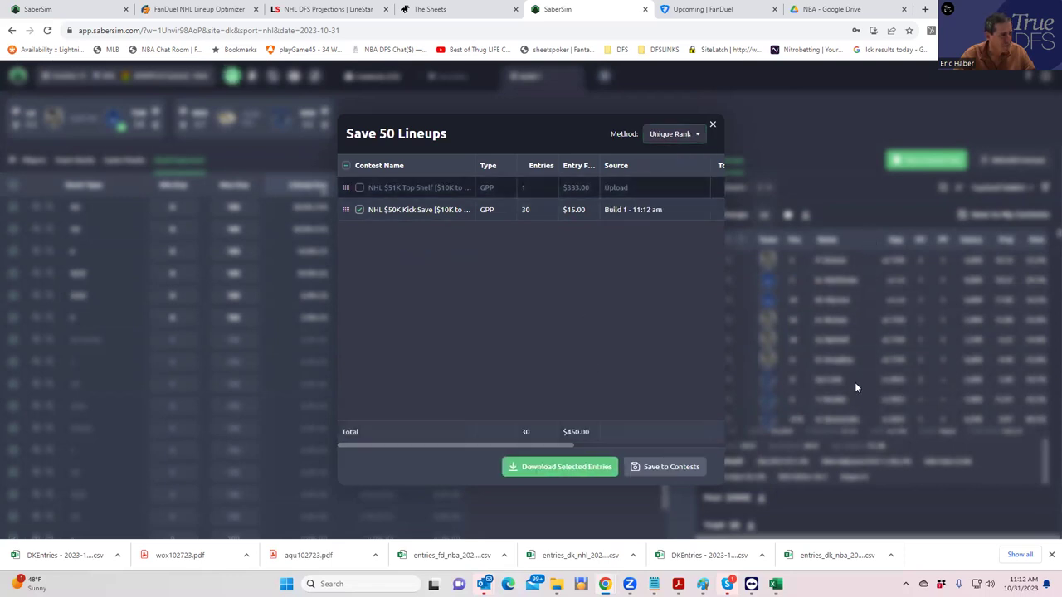
pyautogui.click(713, 126)
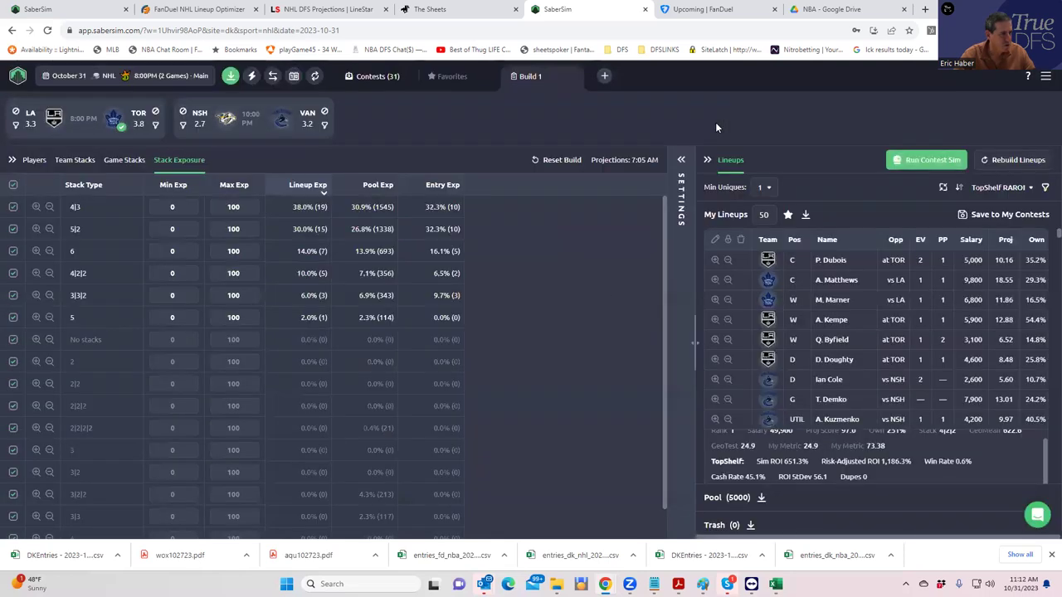
# Save a new contest sim for the NHL $51K Top Shelf contest and rerun the contest sims.
pyautogui.click(680, 159)
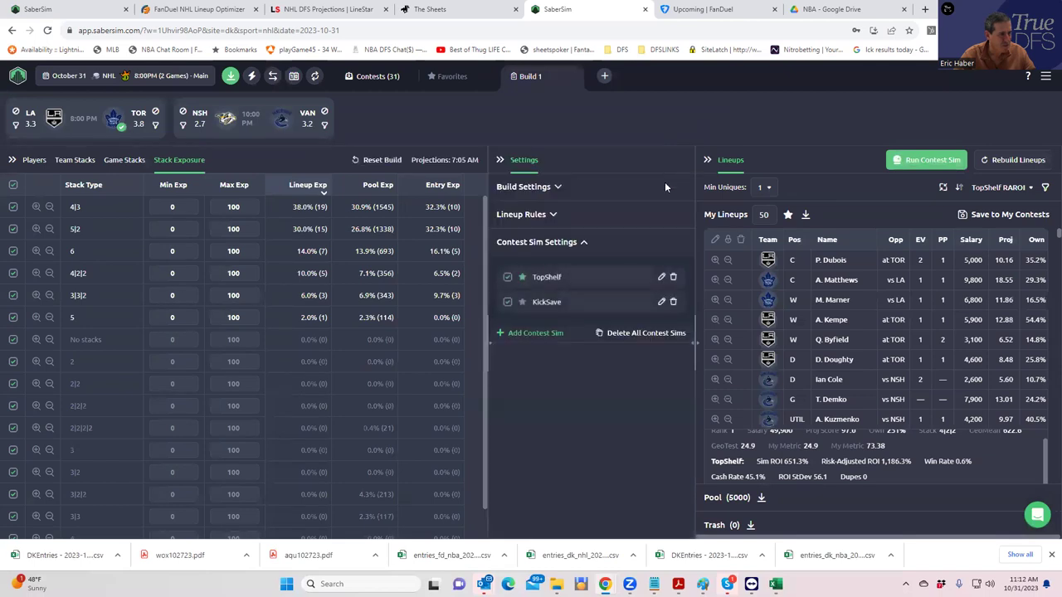
pyautogui.click(500, 338)
pyautogui.click(533, 341)
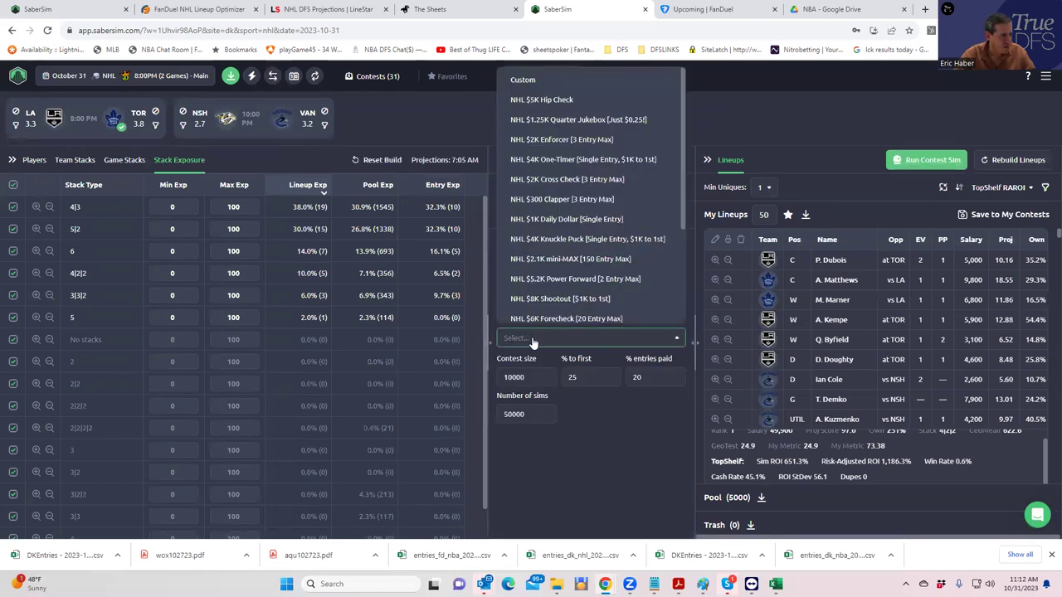
pyautogui.scroll(-2, 604, 265)
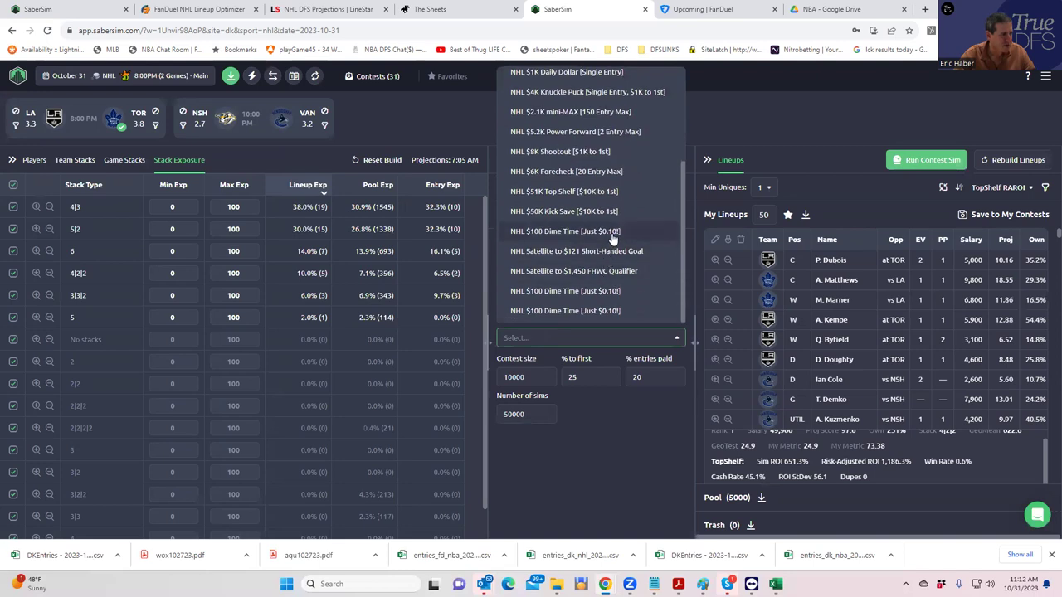
pyautogui.click(583, 193)
pyautogui.click(530, 269)
pyautogui.write('TopShelf')
pyautogui.click(645, 275)
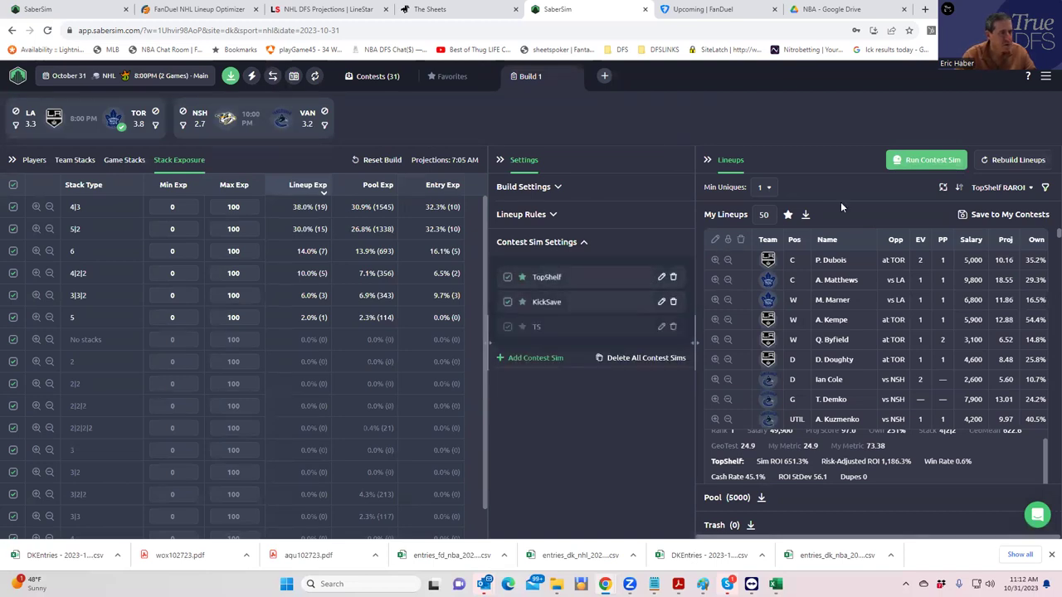
pyautogui.click(902, 162)
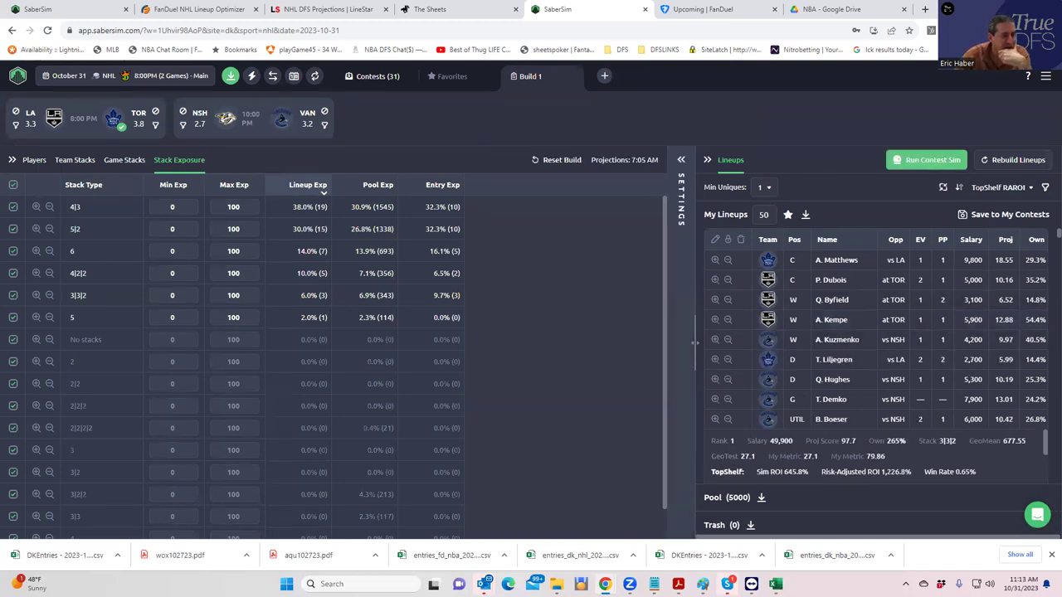
# Sort the lineups by TS risk-adjusted ROI and scroll through the ranked results.
pyautogui.click(999, 187)
pyautogui.click(946, 290)
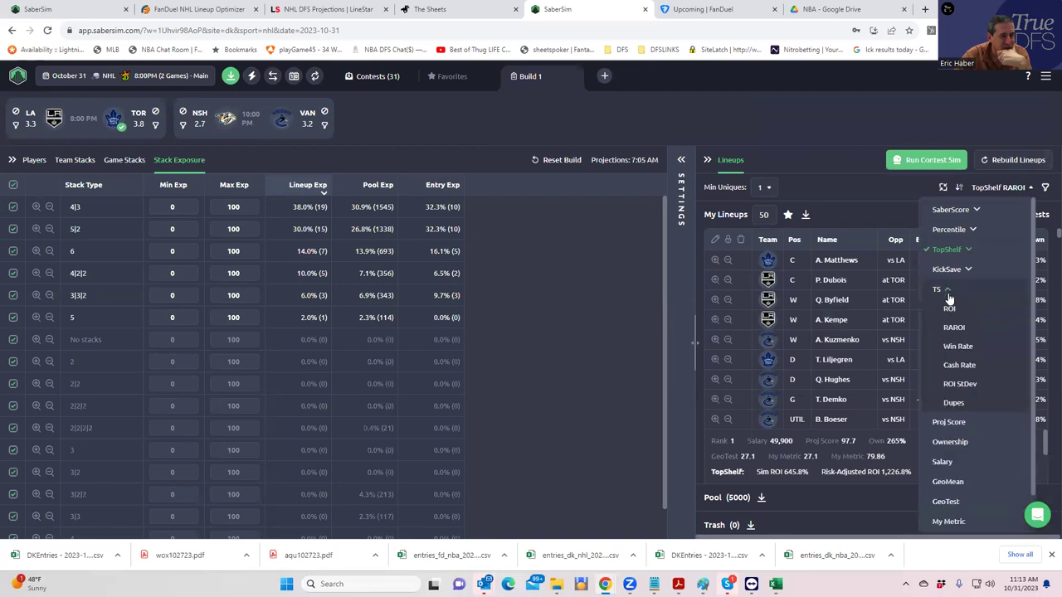
pyautogui.click(952, 328)
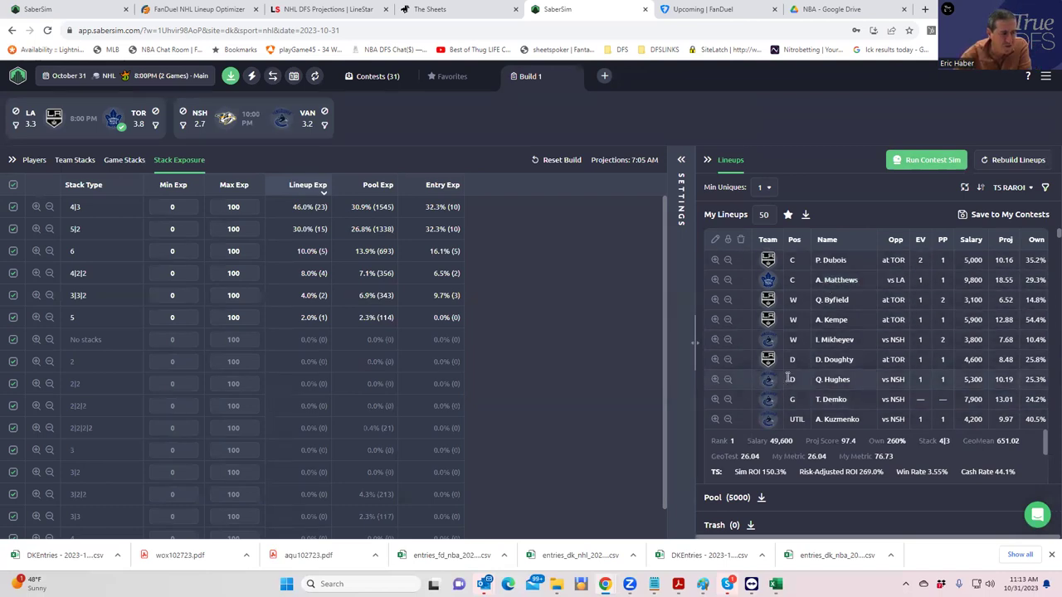
pyautogui.scroll(-3, 840, 364)
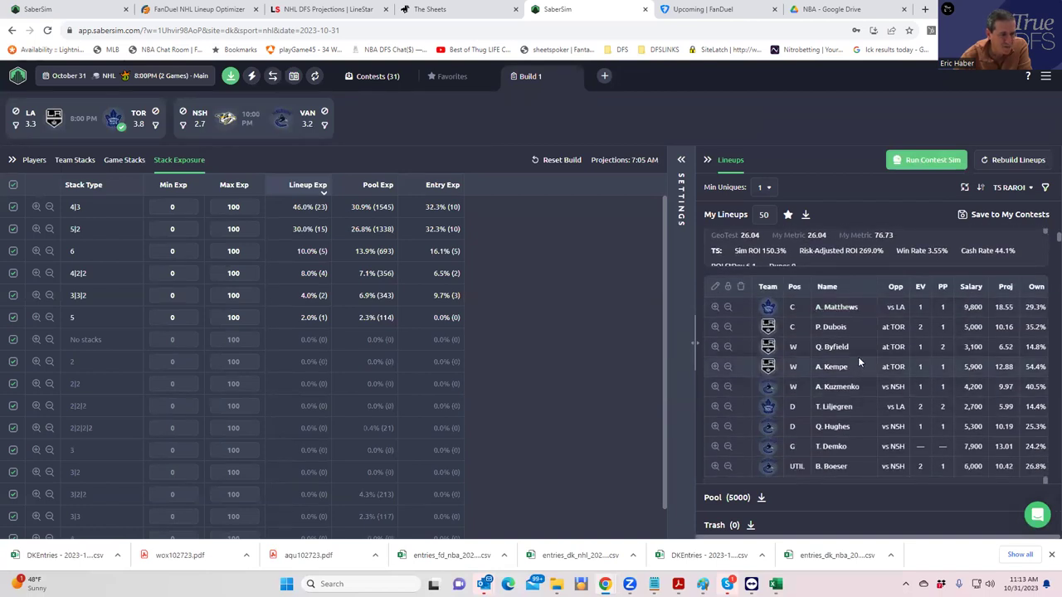
pyautogui.scroll(3, 858, 356)
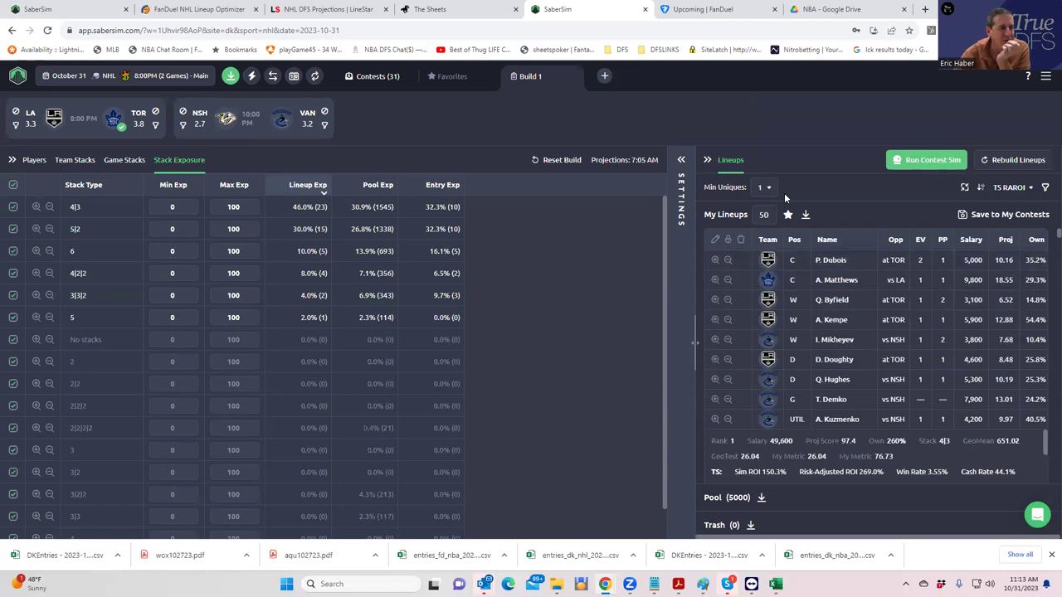
# Save the top lineup only into the NHL $51K Top Shelf entry, then download the entries CSV.
pyautogui.click(960, 215)
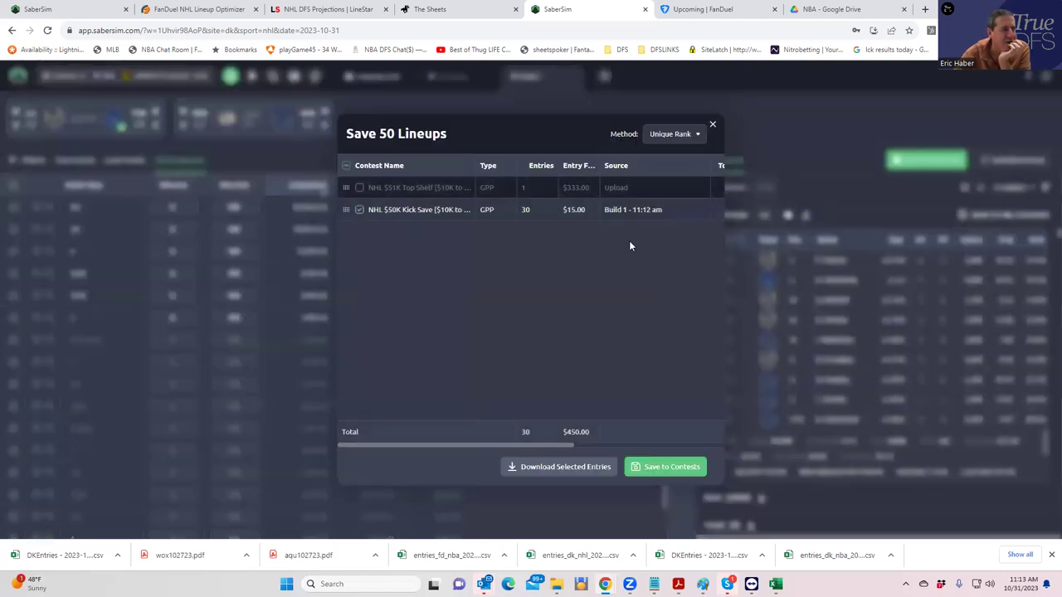
pyautogui.click(359, 209)
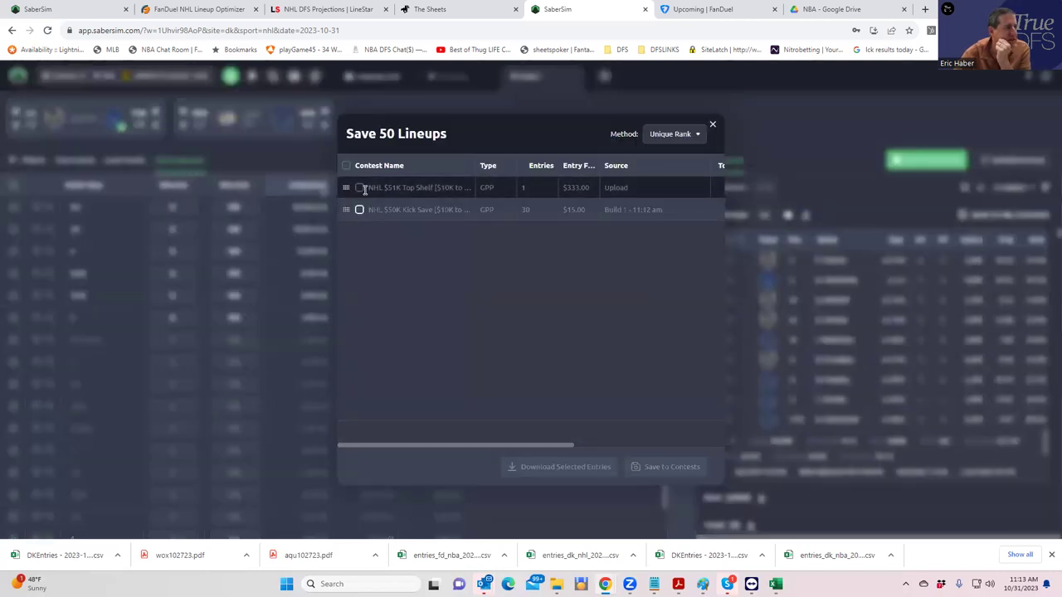
pyautogui.click(360, 188)
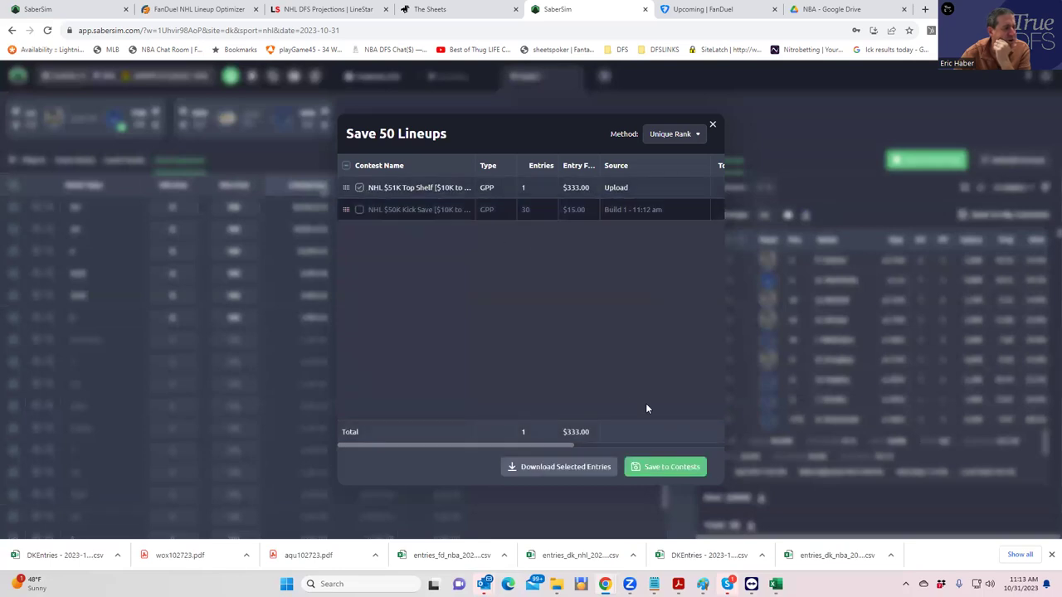
pyautogui.click(669, 468)
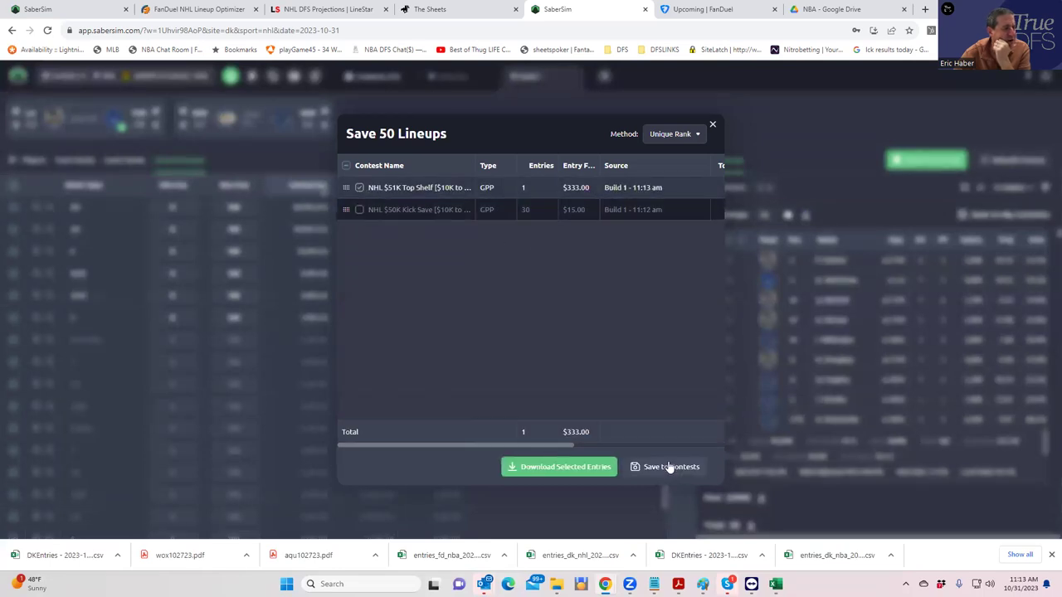
pyautogui.click(712, 127)
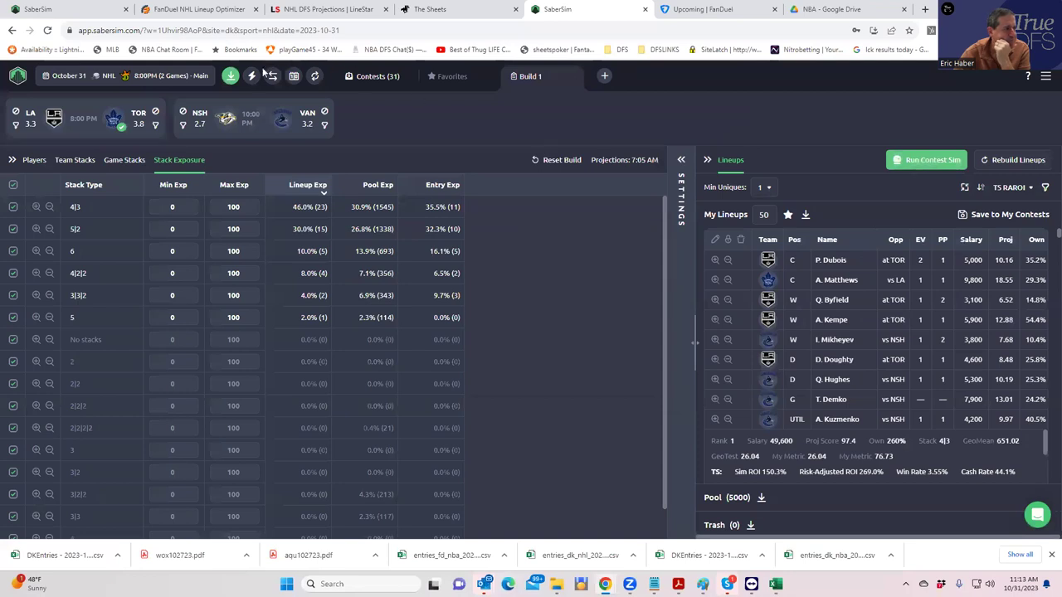
pyautogui.click(233, 76)
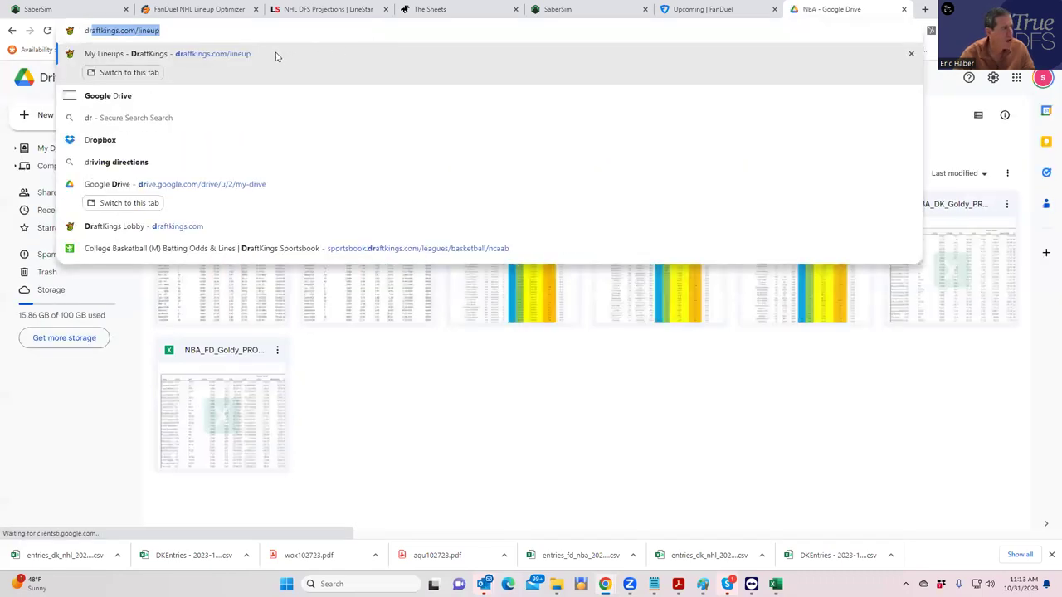
# Upload entries_dk_nhl_2023-10-31_main from Downloads to DraftKings, updating all 31 entries, then view My Lineups.
pyautogui.press('Return')
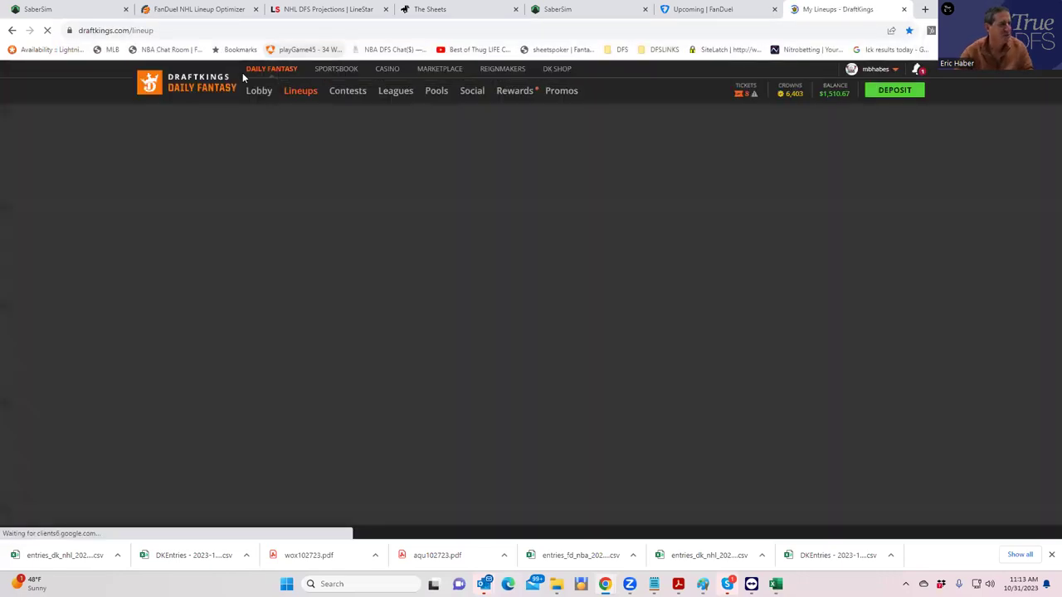
pyautogui.click(742, 150)
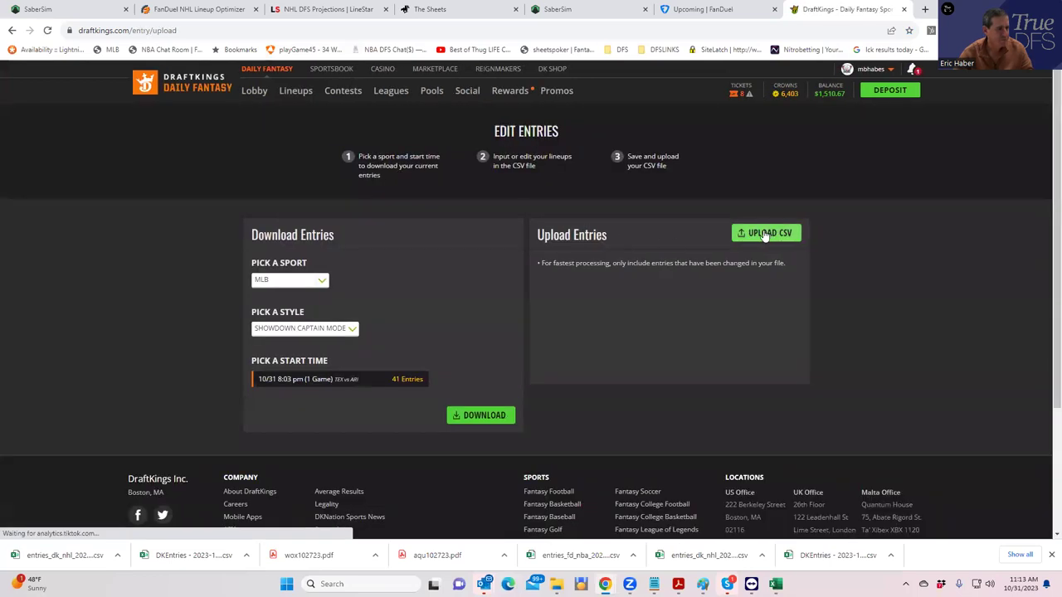
pyautogui.click(766, 232)
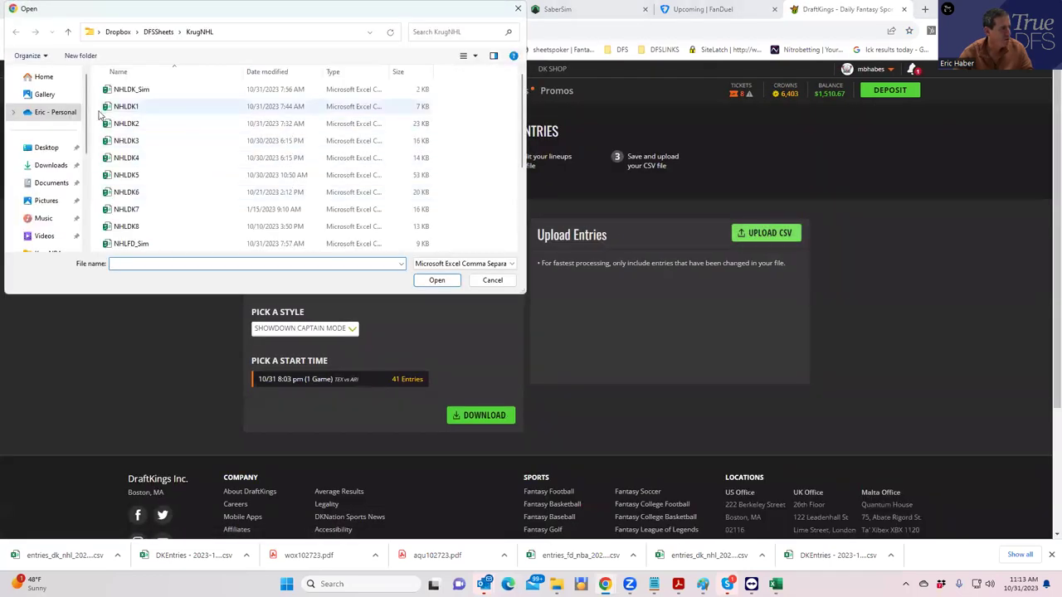
pyautogui.click(60, 165)
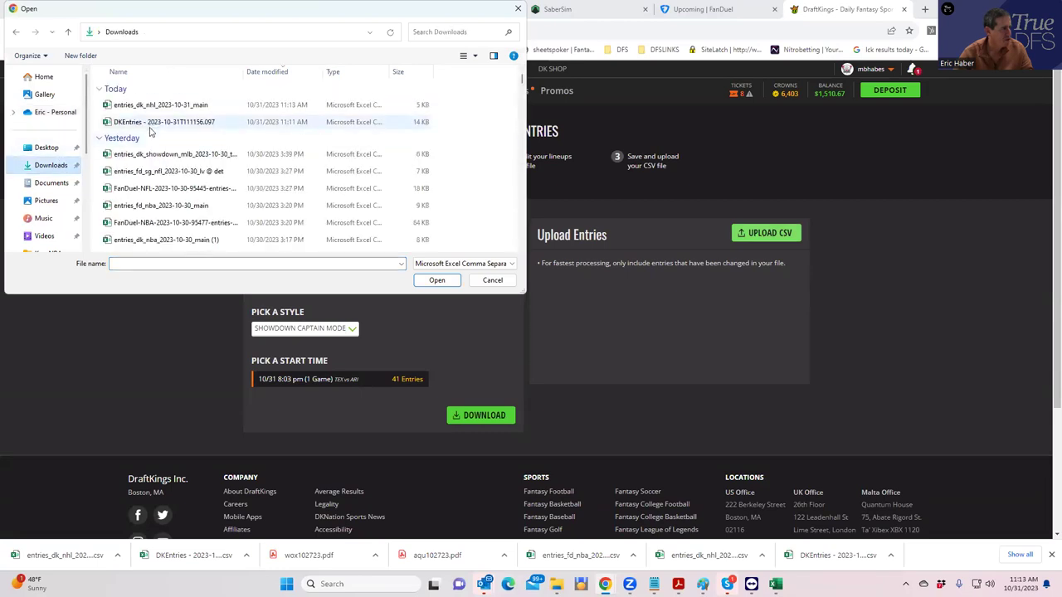
pyautogui.click(161, 105)
pyautogui.click(437, 280)
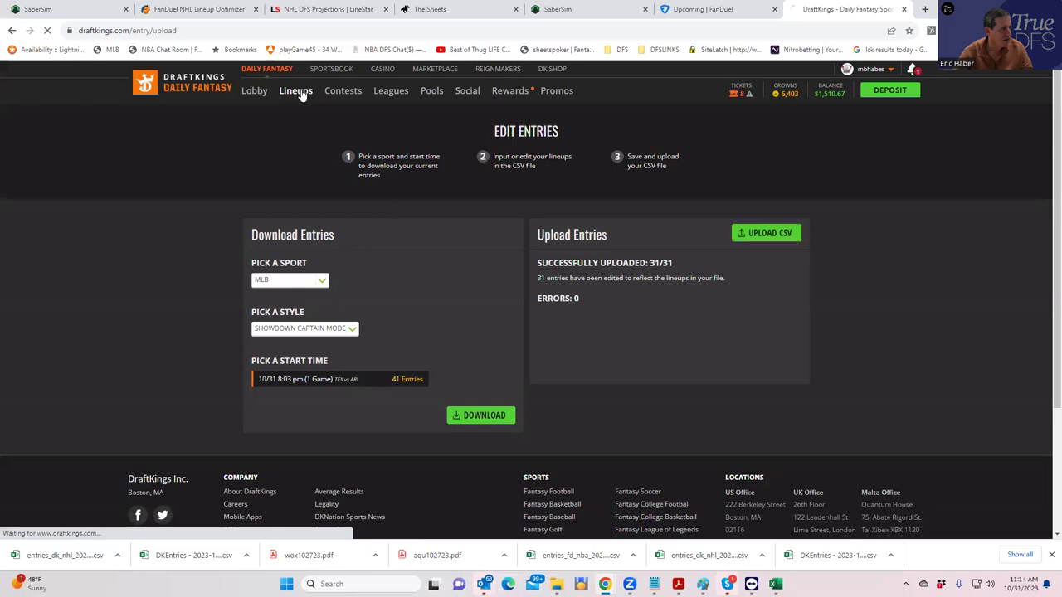
pyautogui.click(302, 92)
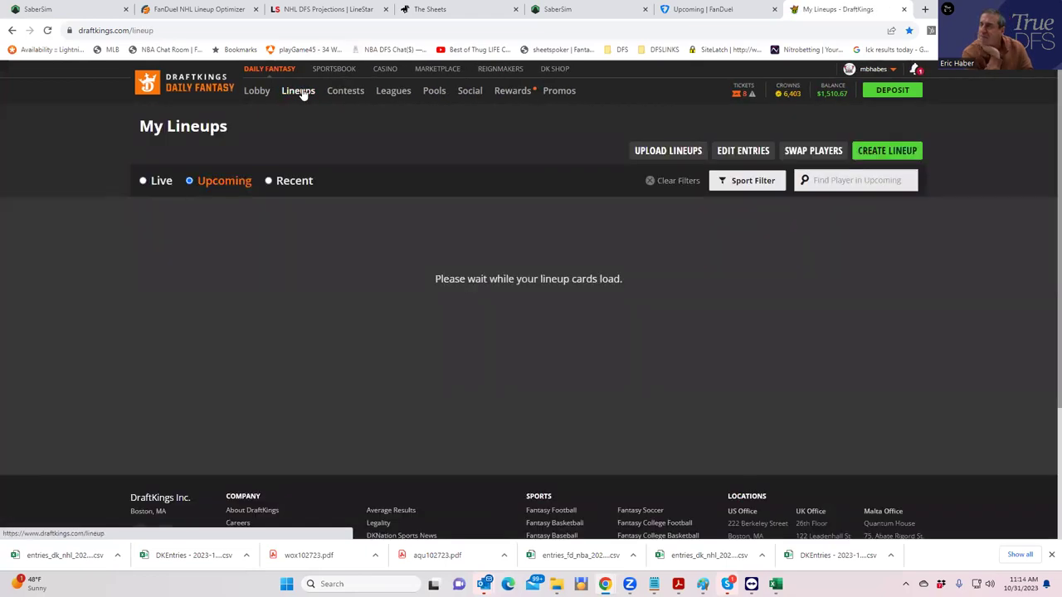